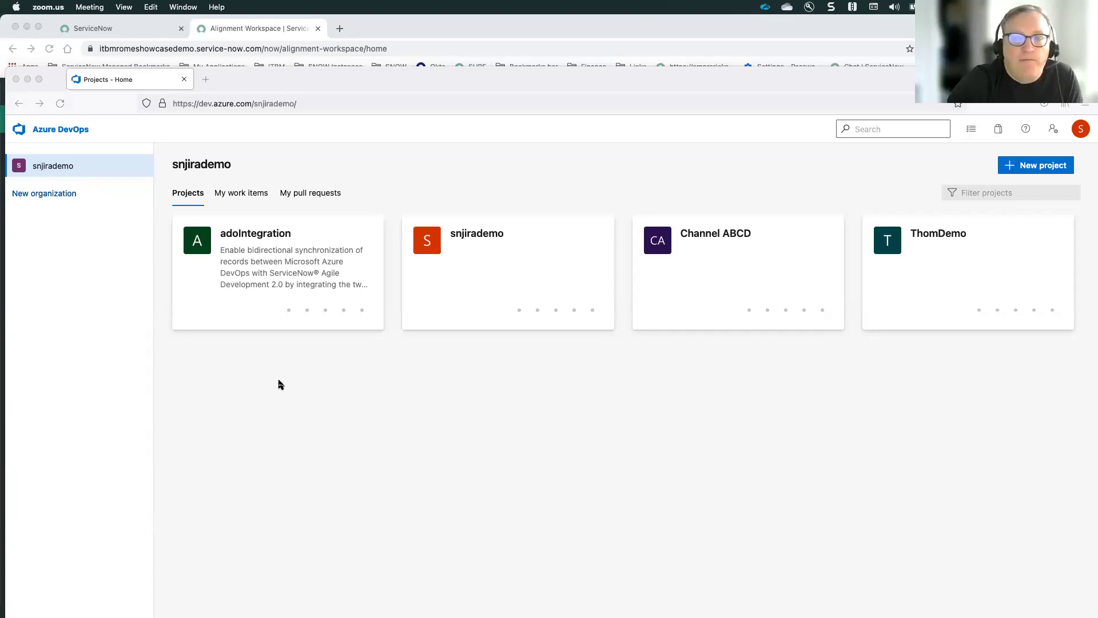
# Open the adoIntegration project and bring up the HR Delivery Team's sprint backlog for HRDev Sprint 18
pyautogui.doubleClick(334, 81)
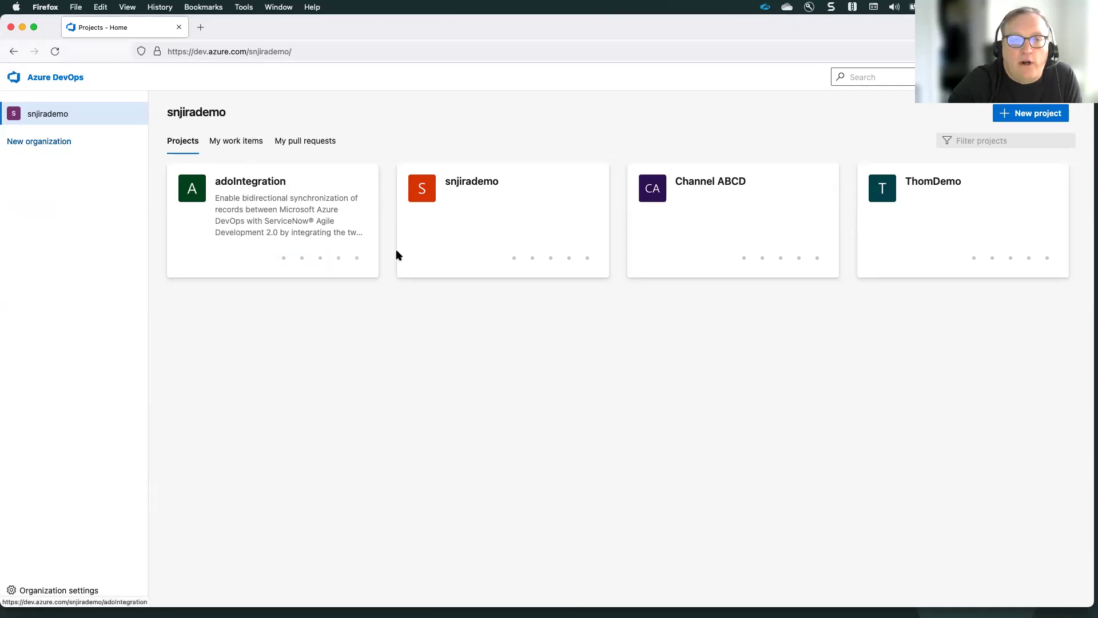
pyautogui.click(255, 209)
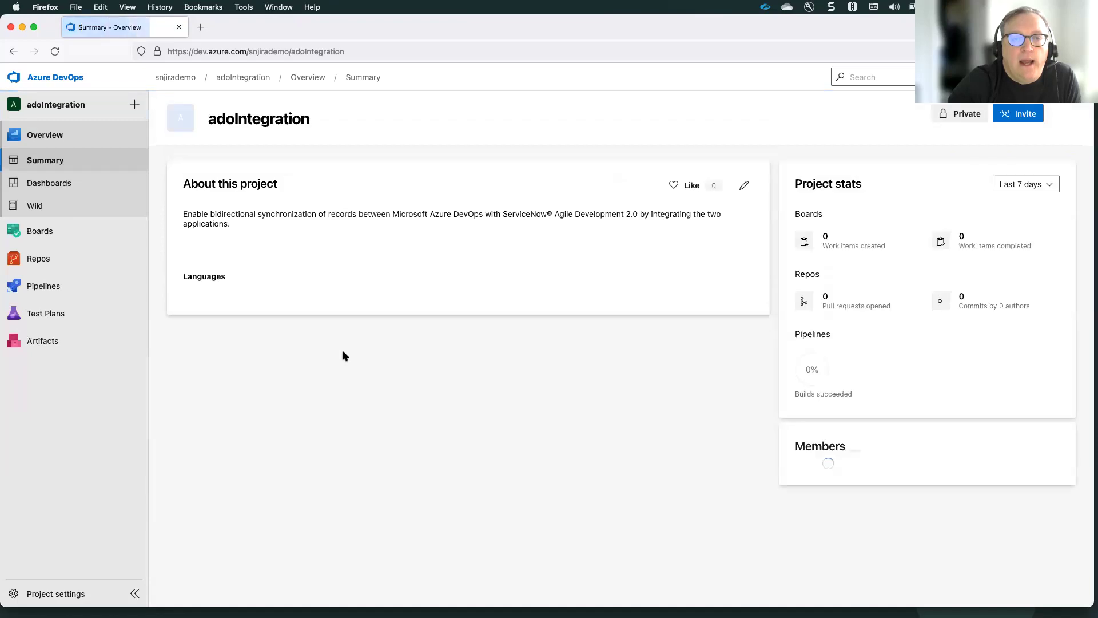
pyautogui.moveTo(50, 231)
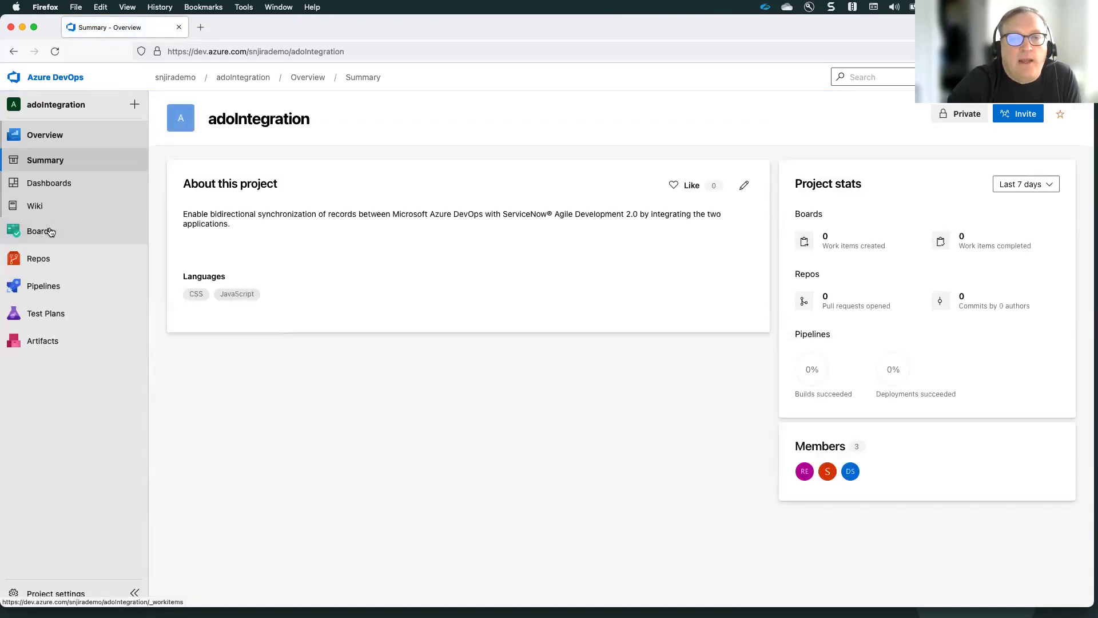
pyautogui.click(50, 231)
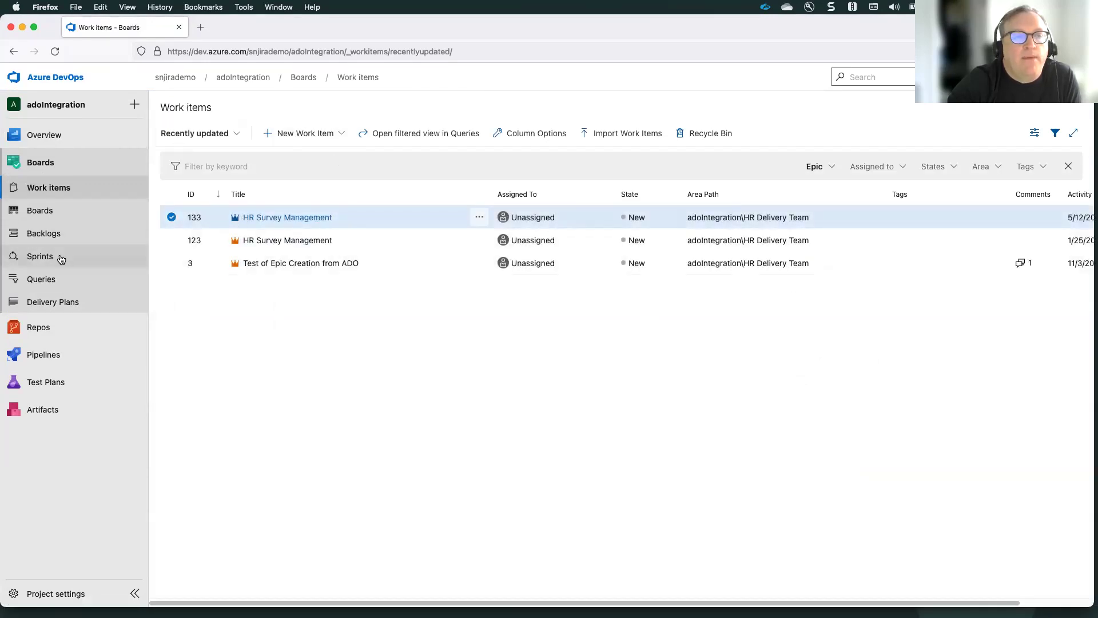
pyautogui.click(40, 260)
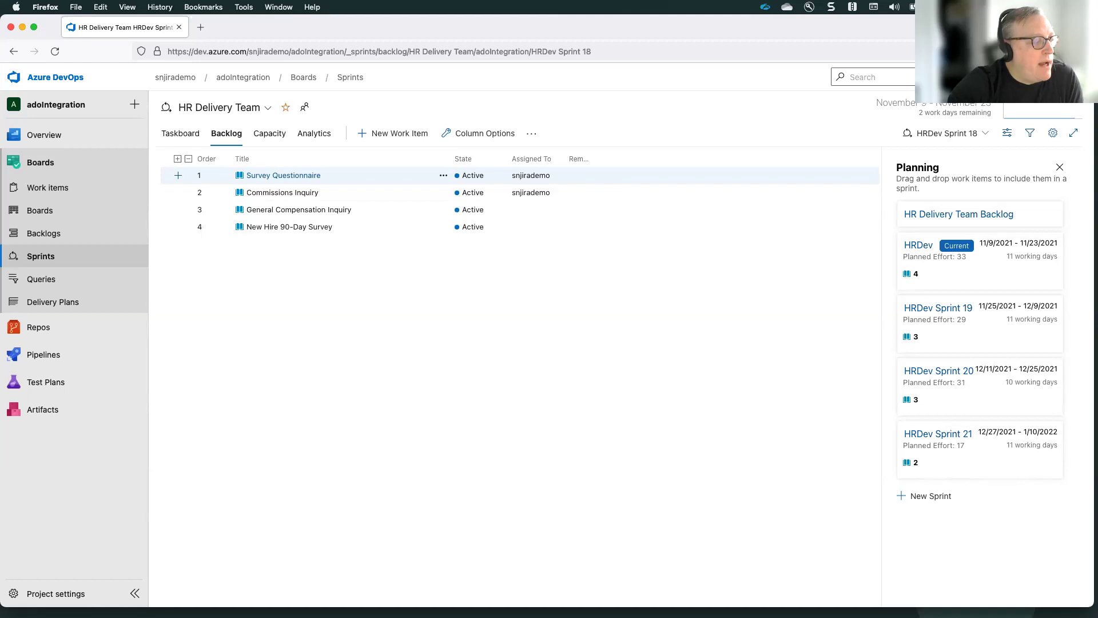
# Switch to the ServiceNow program board and examine the teams' sprints, stories and dependencies in the planning view
pyautogui.press('super+Tab')
pyautogui.moveTo(0, 171); pyautogui.dragTo(618, 25)
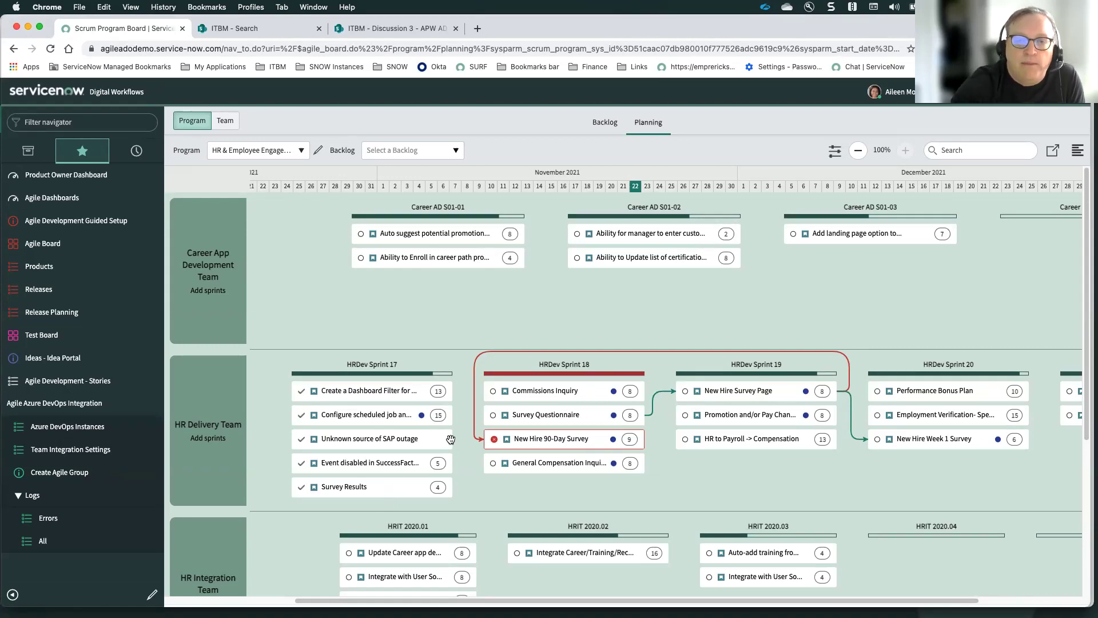
pyautogui.scroll(-5, 238, 446)
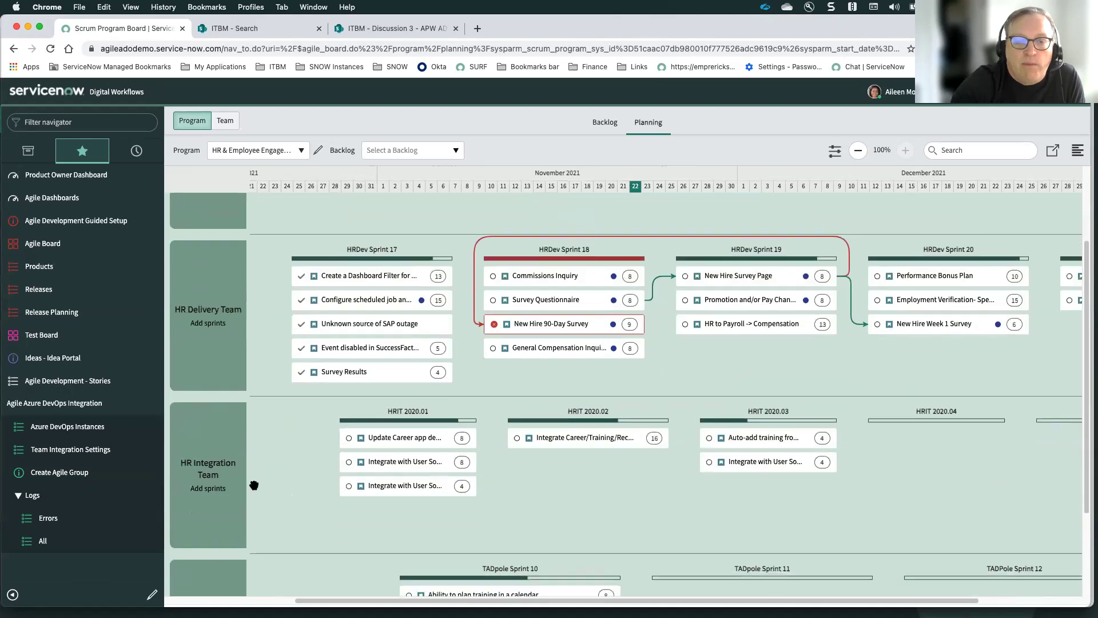
pyautogui.scroll(5, 272, 503)
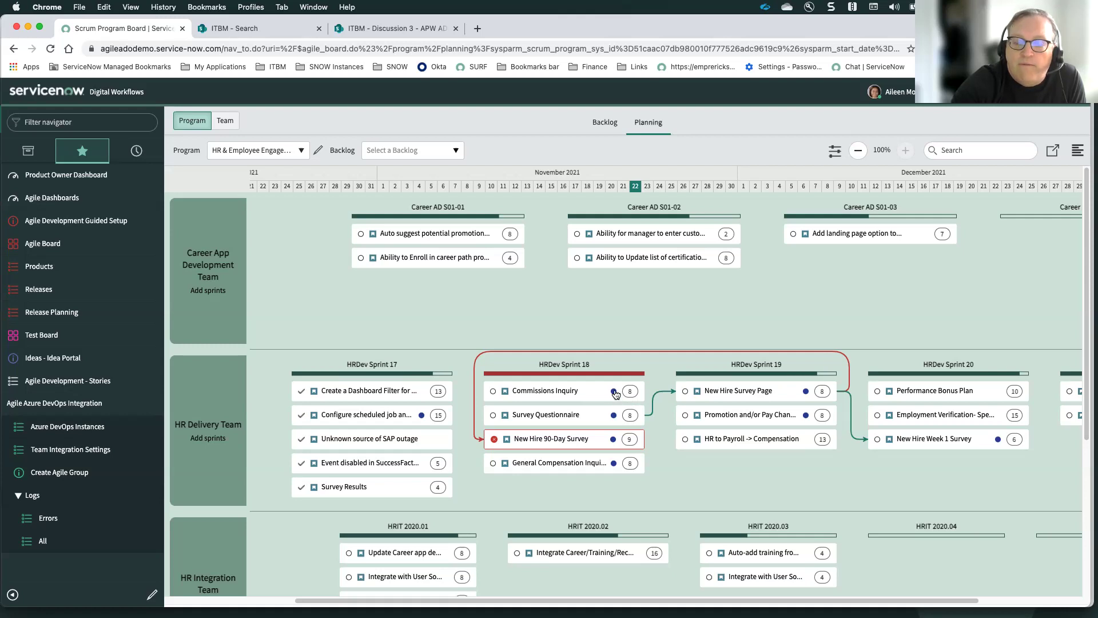
pyautogui.moveTo(615, 394)
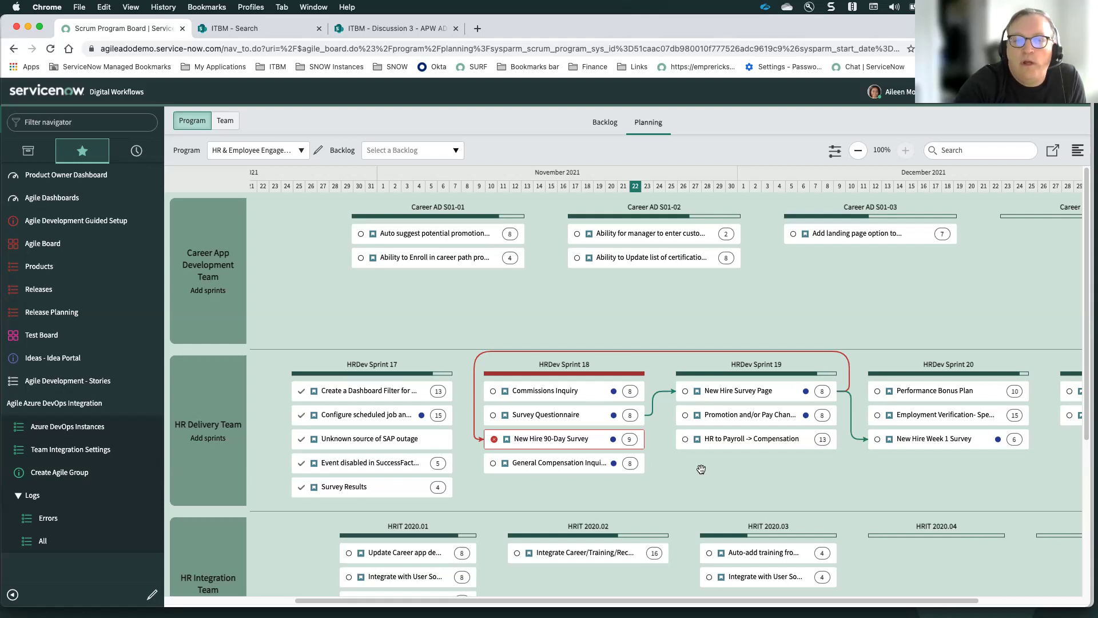
# Display each team's backlog beside its sprints on the program planning board and look through the backlog stories
pyautogui.click(1078, 152)
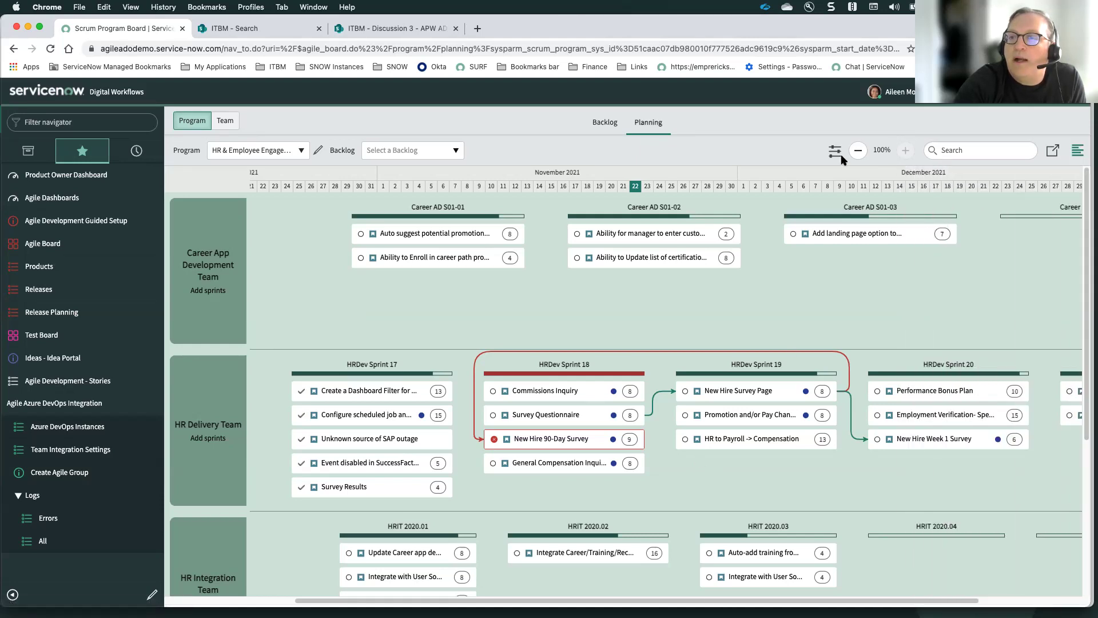
pyautogui.click(835, 150)
pyautogui.click(950, 221)
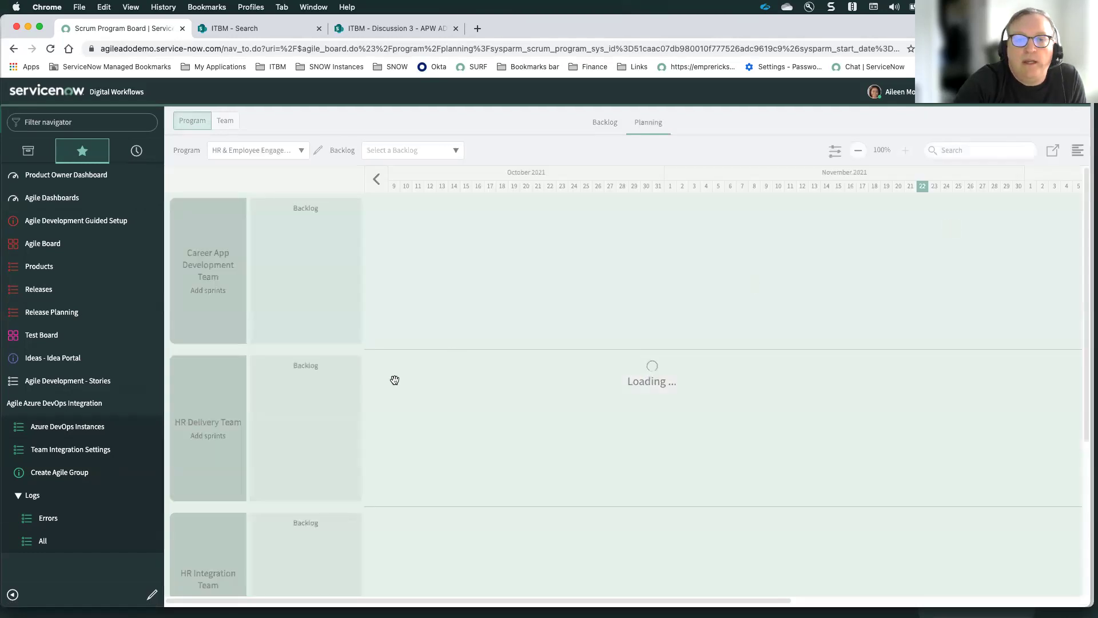
pyautogui.scroll(-3, 292, 366)
pyautogui.scroll(-8, 307, 400)
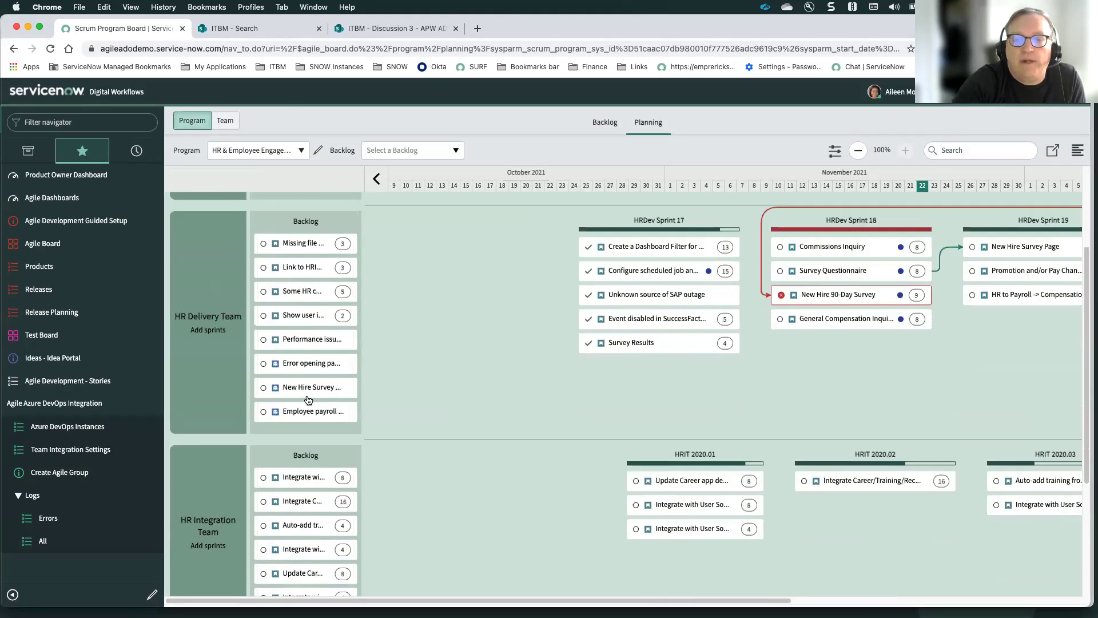
pyautogui.scroll(10, 309, 400)
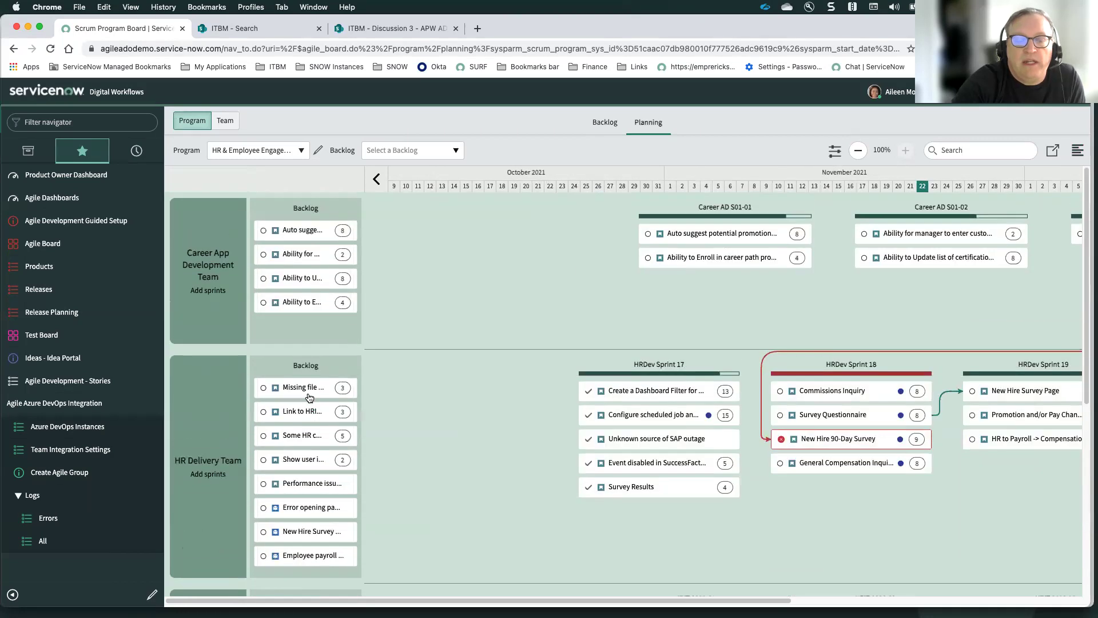
# Filter the program planning board by the All Epics backlog
pyautogui.moveTo(694, 600); pyautogui.dragTo(983, 600)
pyautogui.click(404, 155)
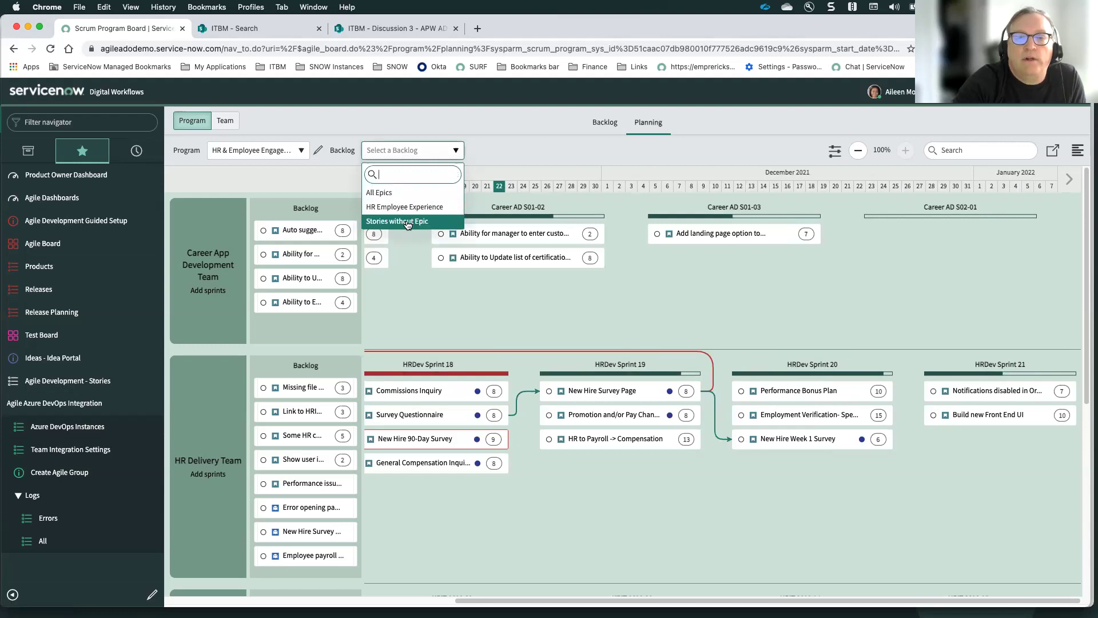
pyautogui.click(397, 193)
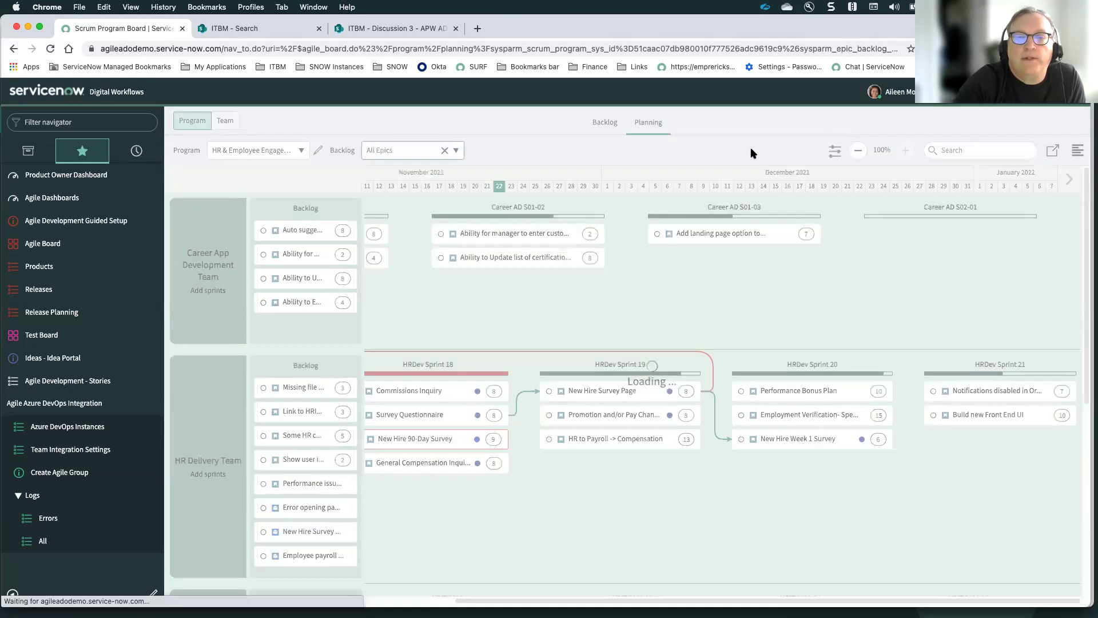
# Browse the backlog's list of epics and view the details of the Customer Portal epic
pyautogui.click(1078, 151)
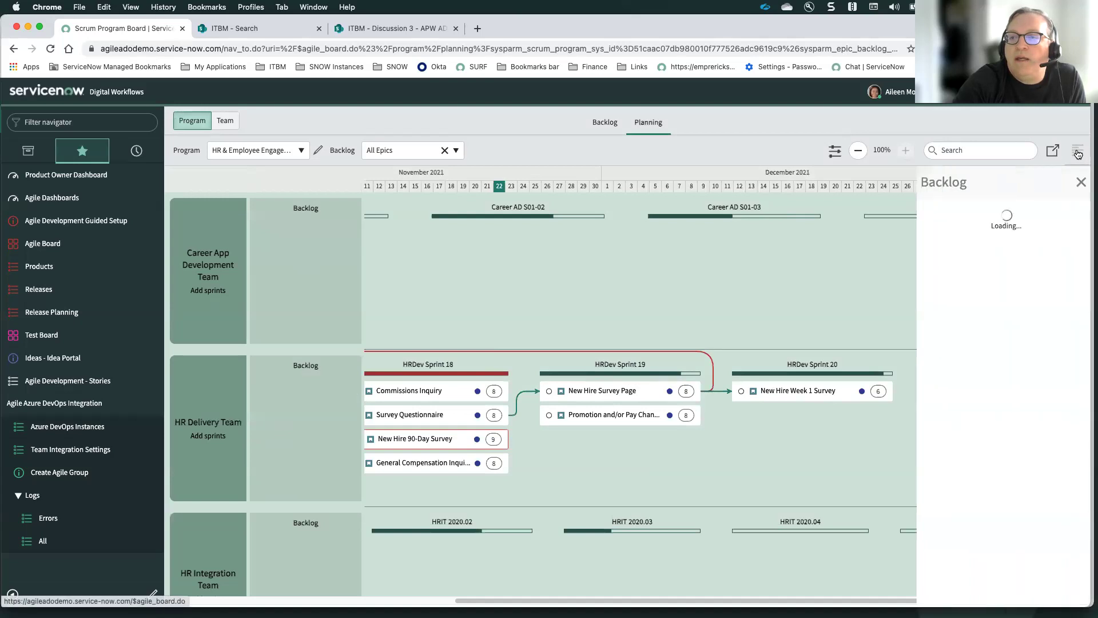
pyautogui.scroll(-3, 1007, 355)
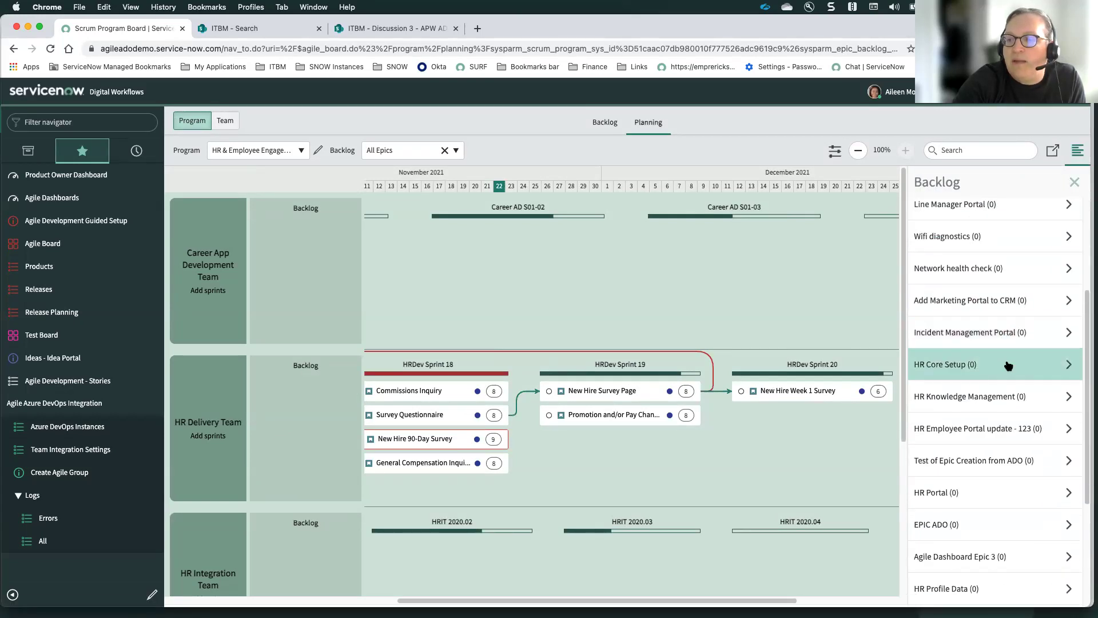
pyautogui.scroll(-3, 1009, 366)
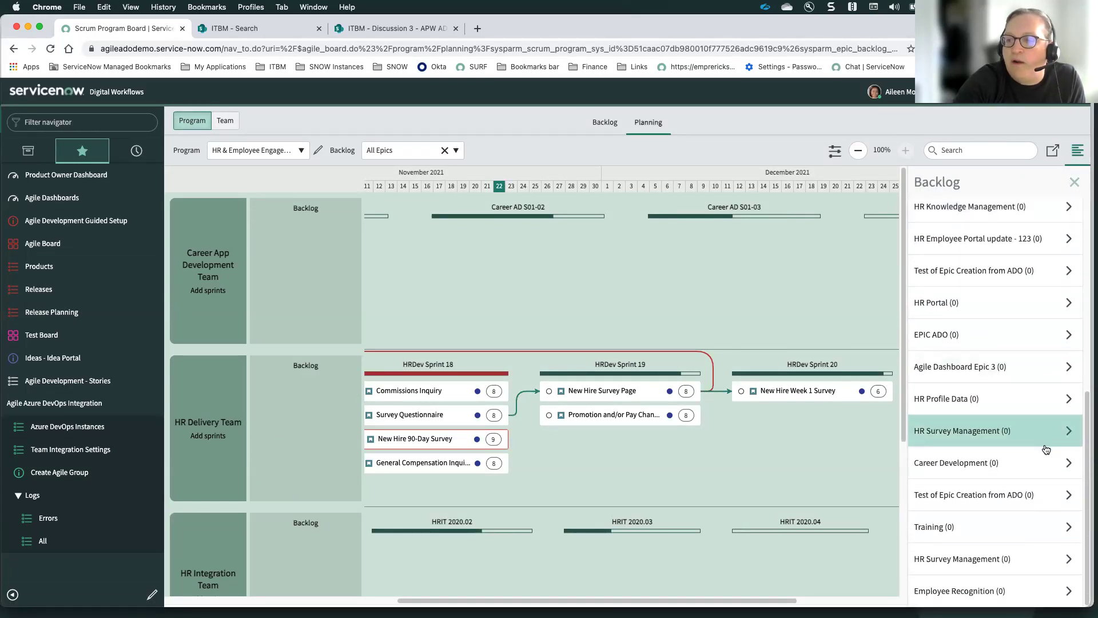
pyautogui.scroll(6, 1046, 449)
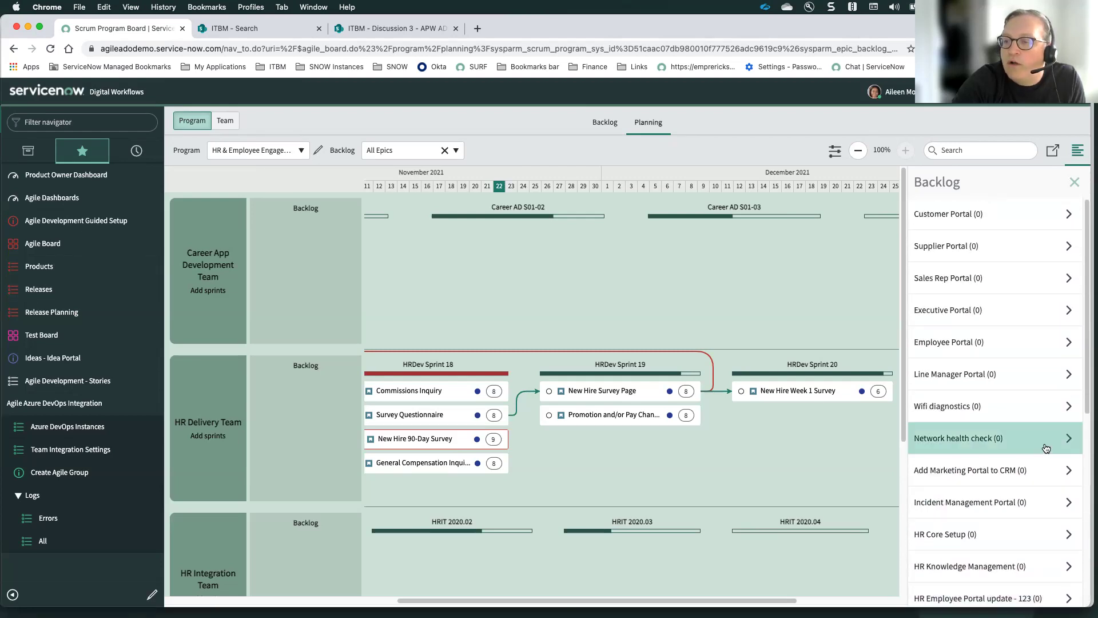
pyautogui.click(954, 214)
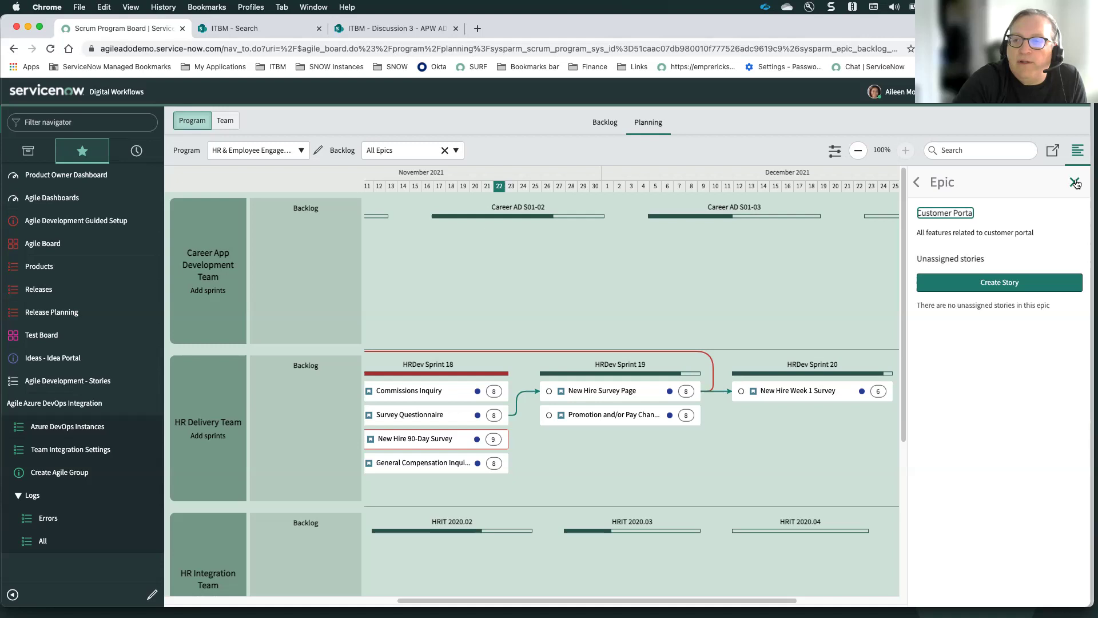
pyautogui.click(1076, 183)
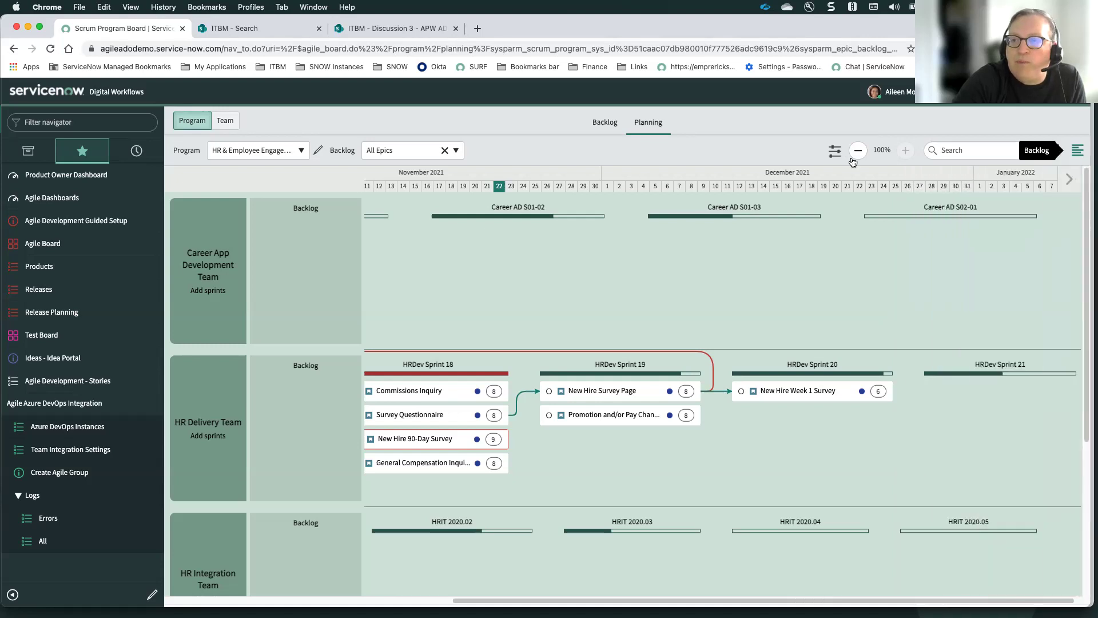
# Clear the backlog filter on the planning board and display the board at 100% zoom
pyautogui.click(858, 151)
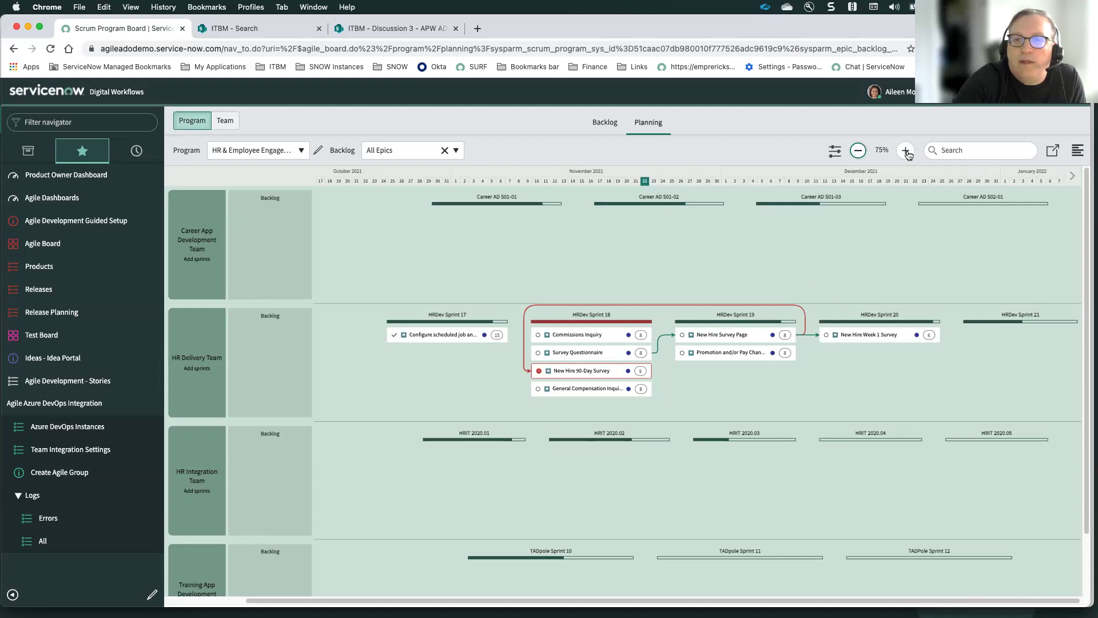
pyautogui.click(443, 151)
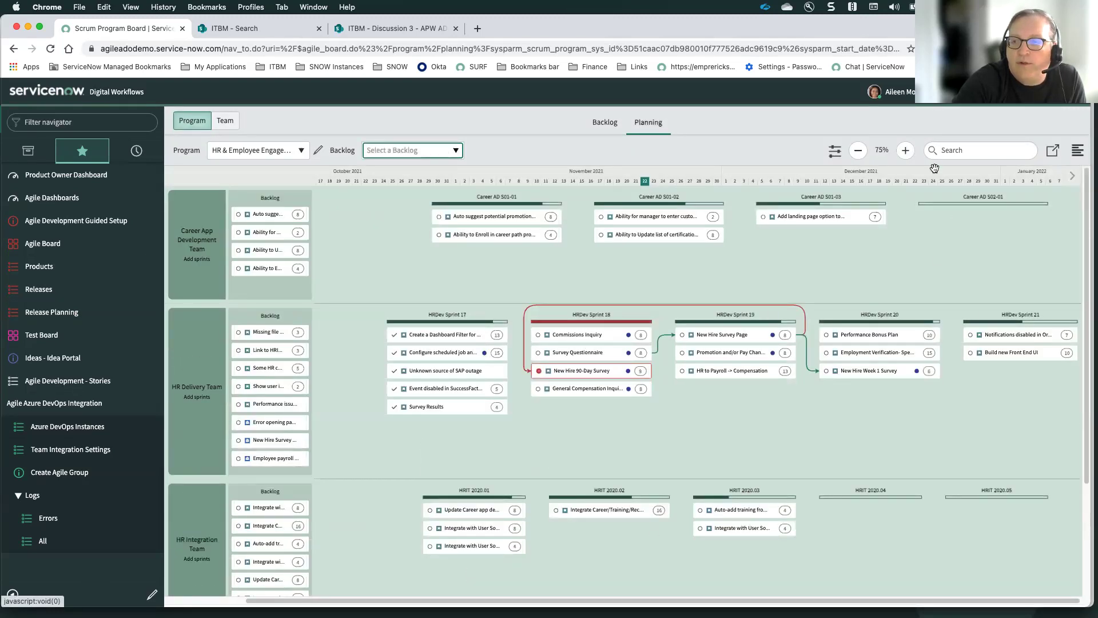
pyautogui.click(906, 150)
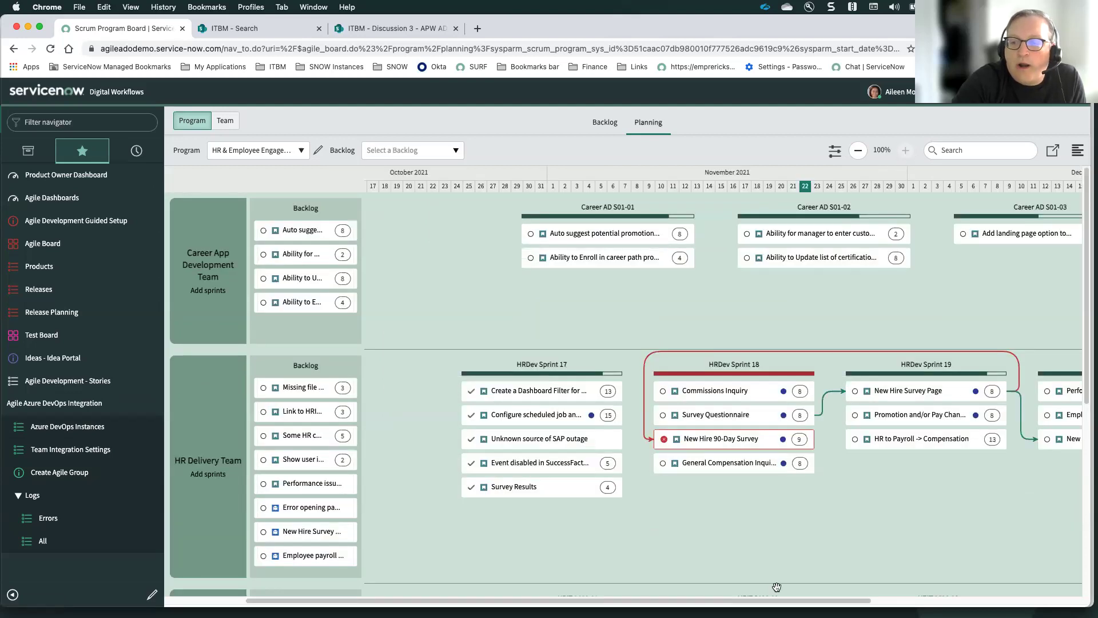
# Move the New Hire 90-Day Survey story from HRDev Sprint 18 to the end of HRDev Sprint 20
pyautogui.moveTo(774, 605); pyautogui.dragTo(884, 591)
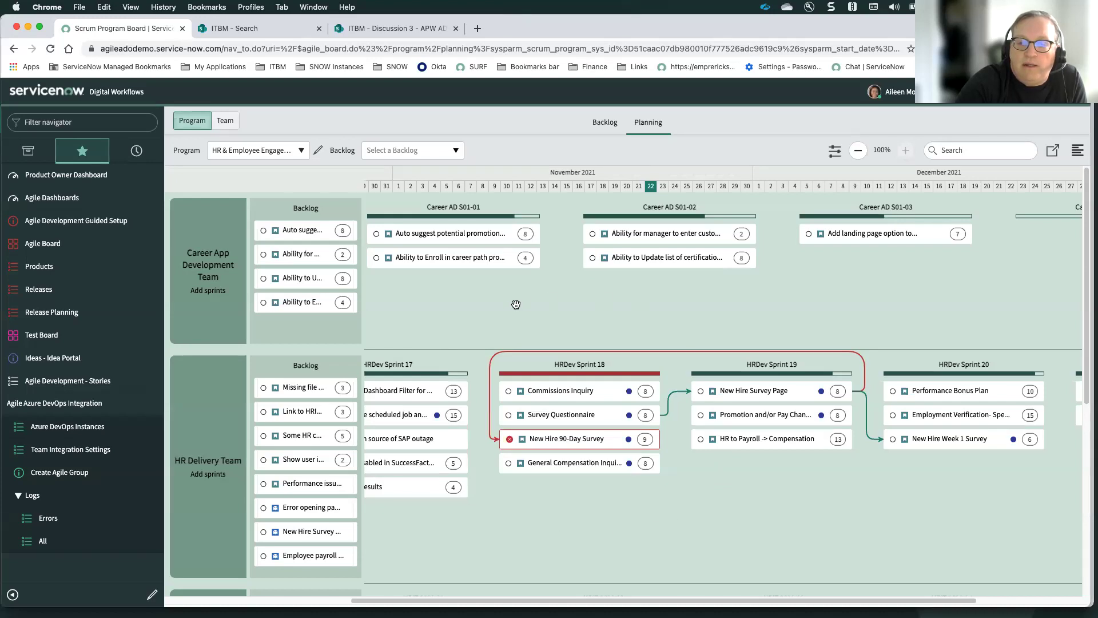
pyautogui.moveTo(564, 440); pyautogui.dragTo(949, 463)
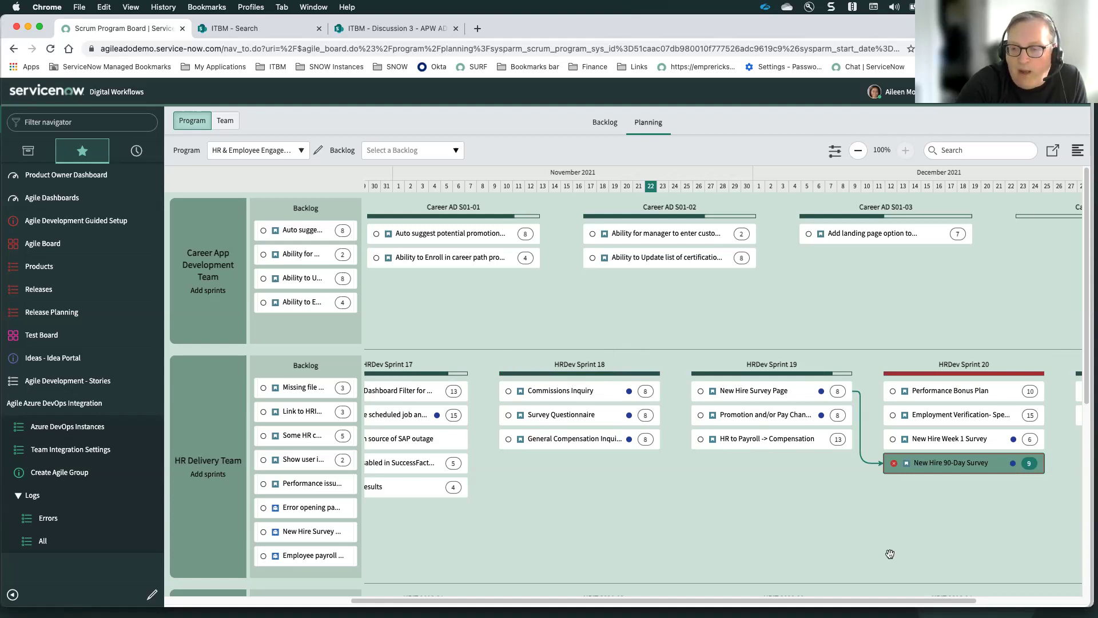
pyautogui.click(858, 517)
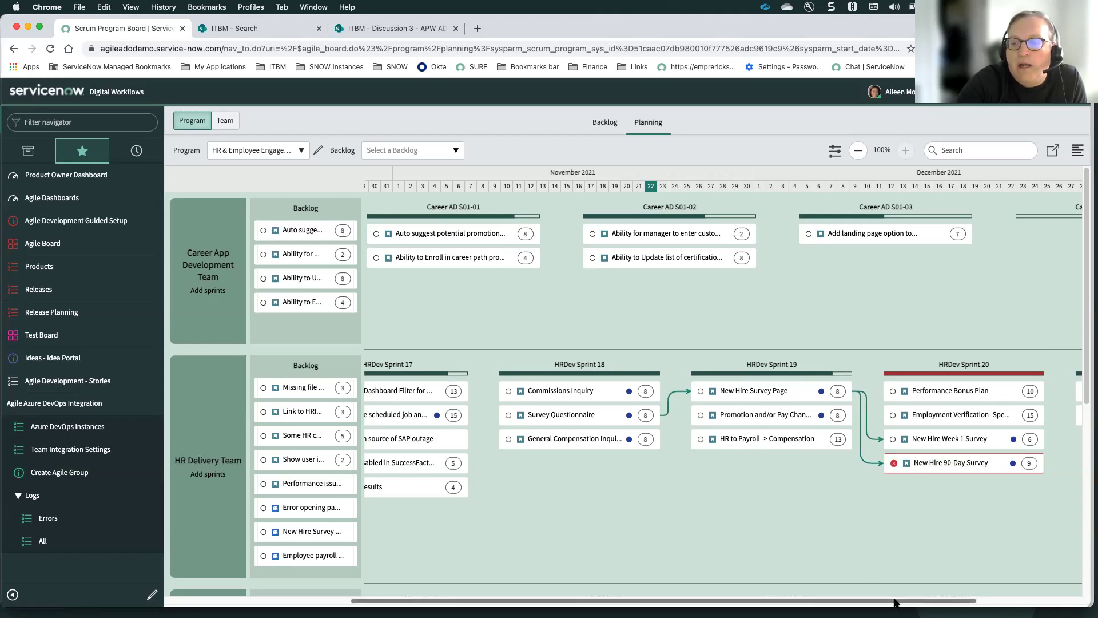
# Move the Performance Bonus Plan story from HRDev Sprint 20 to the end of HRDev Sprint 21
pyautogui.moveTo(896, 602); pyautogui.dragTo(1041, 598)
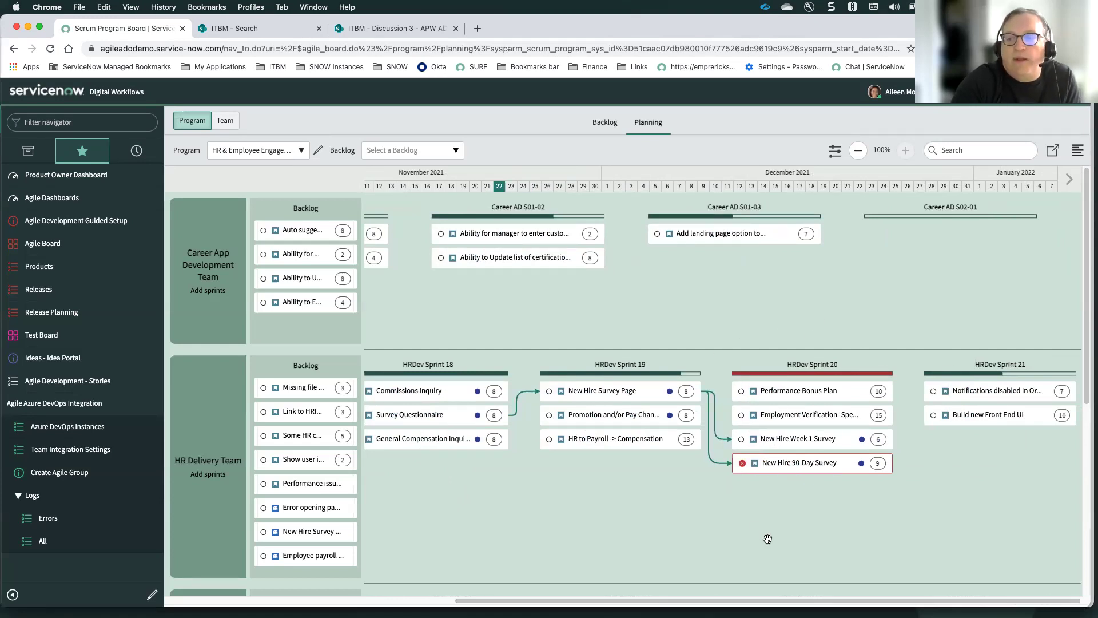
pyautogui.moveTo(767, 390); pyautogui.dragTo(995, 440)
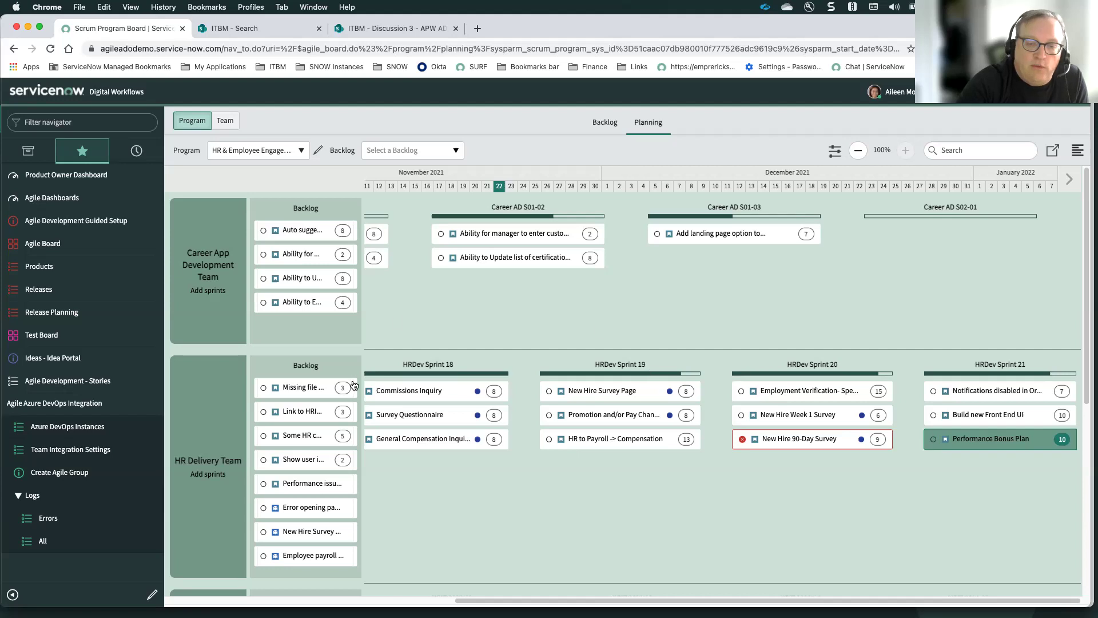
pyautogui.moveTo(648, 486); pyautogui.dragTo(644, 485)
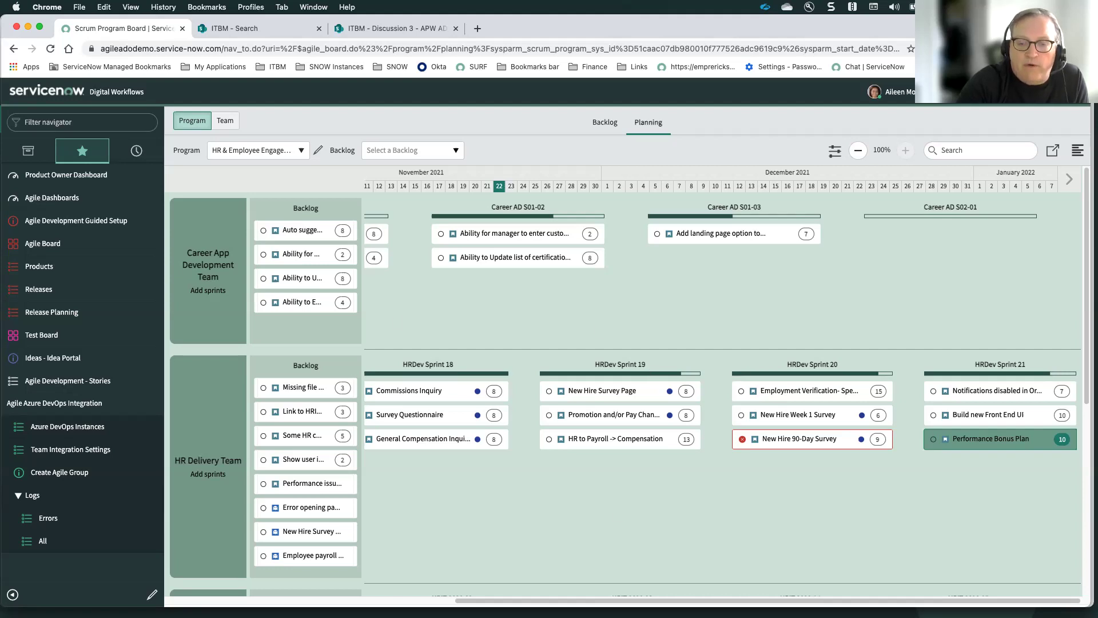
# Switch to Azure DevOps, refresh the HR Delivery Team's sprint backlog and check the stories in HRDev Sprint 20
pyautogui.click(571, 589)
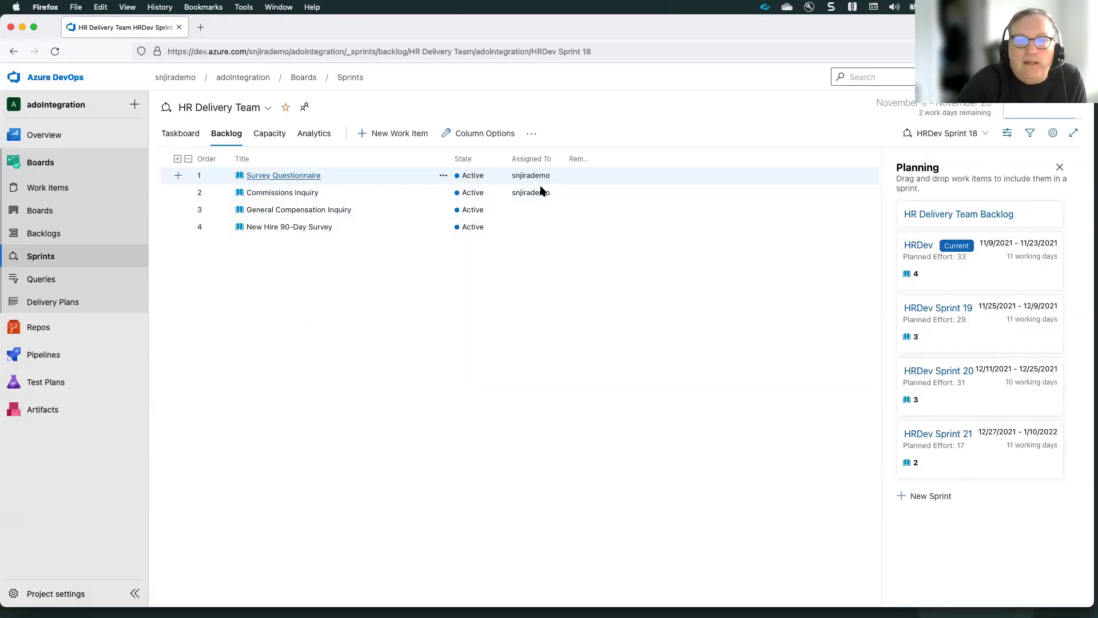
pyautogui.click(55, 51)
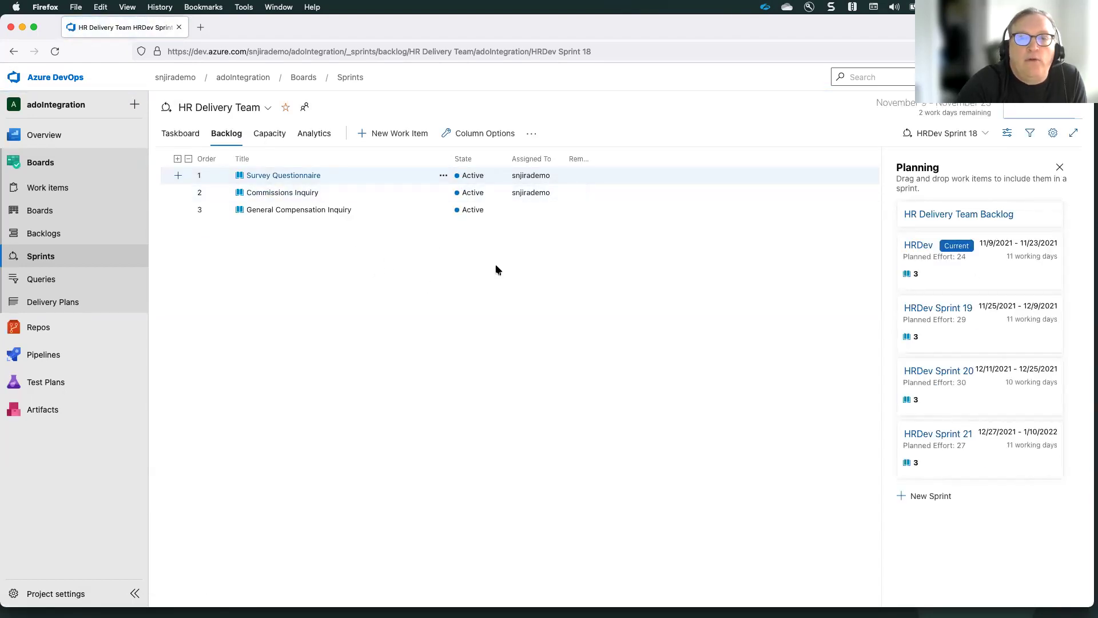
pyautogui.click(945, 133)
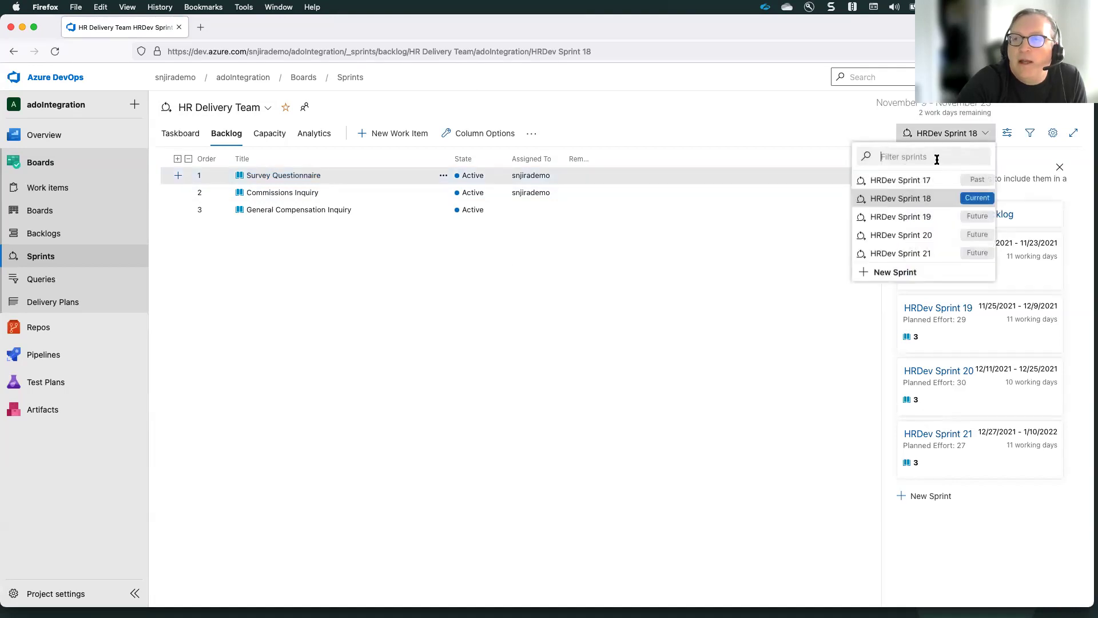
pyautogui.click(905, 234)
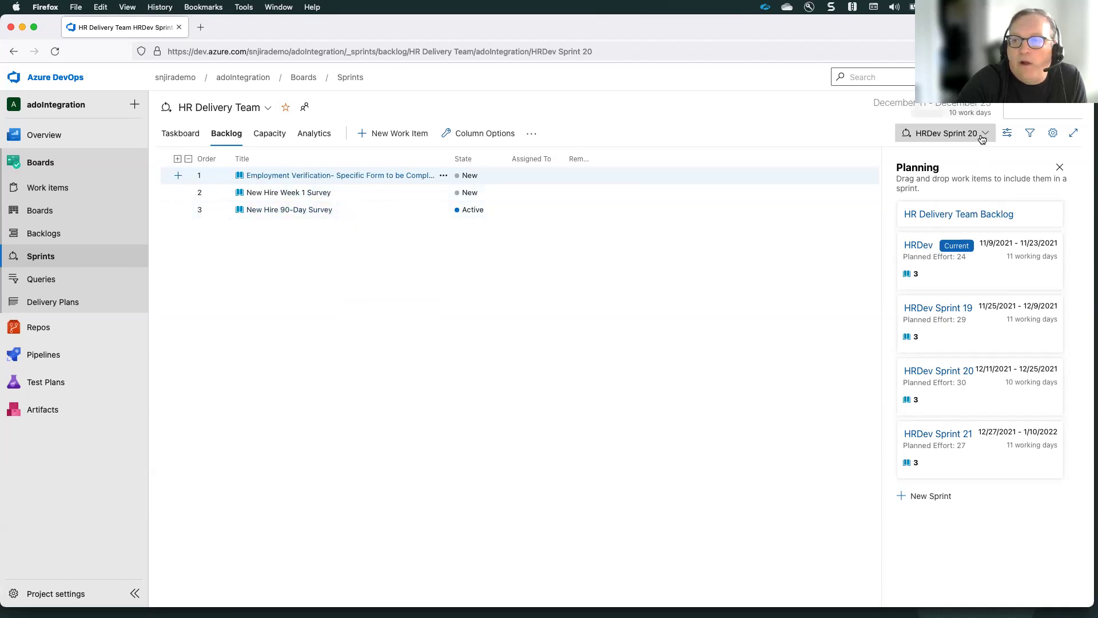
# Open HRDev Sprint 21 in the HR Delivery Team's sprint backlog and check its stories
pyautogui.click(978, 133)
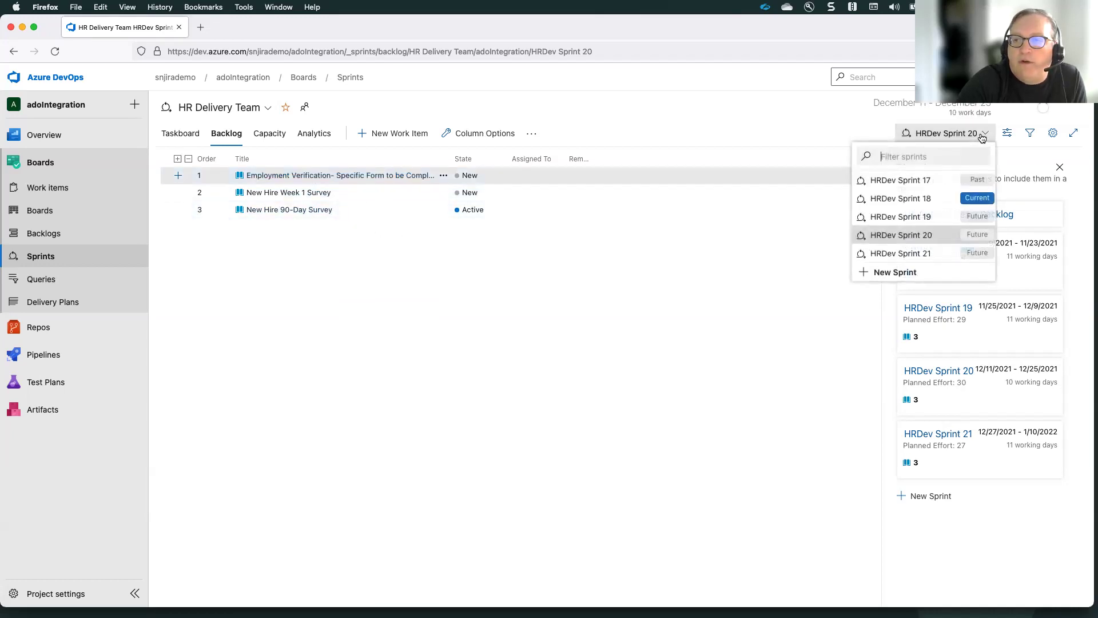
pyautogui.click(918, 254)
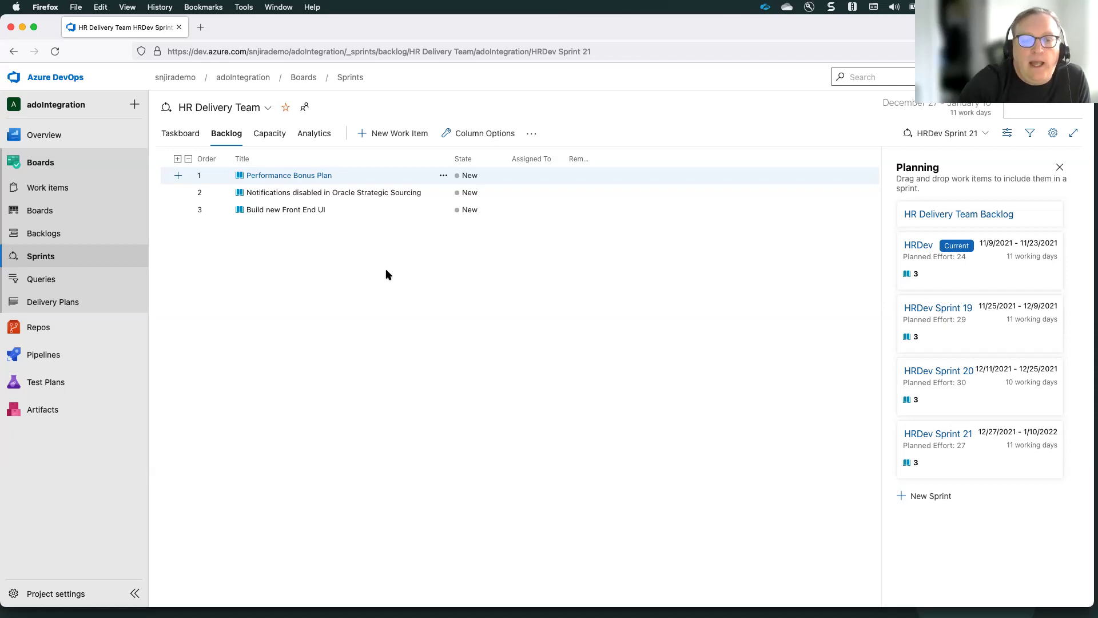
# Switch to ServiceNow, open the HR Delivery Team's backlog and list all incidents from its triage board
pyautogui.moveTo(407, 581)
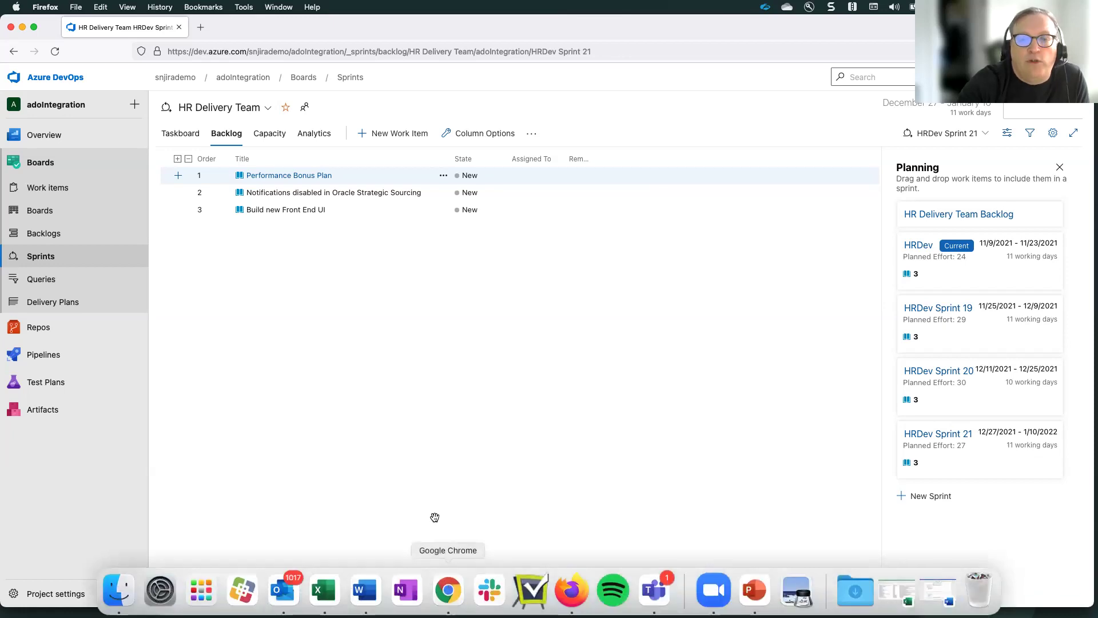
pyautogui.click(448, 590)
pyautogui.moveTo(483, 602); pyautogui.dragTo(380, 600)
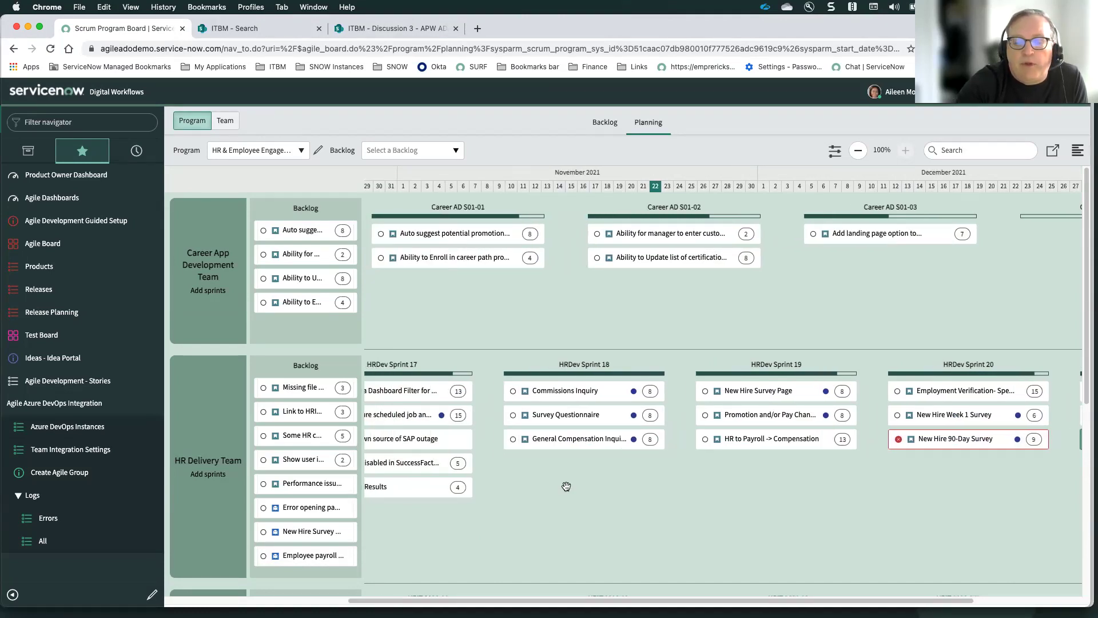
pyautogui.moveTo(567, 486); pyautogui.dragTo(567, 489)
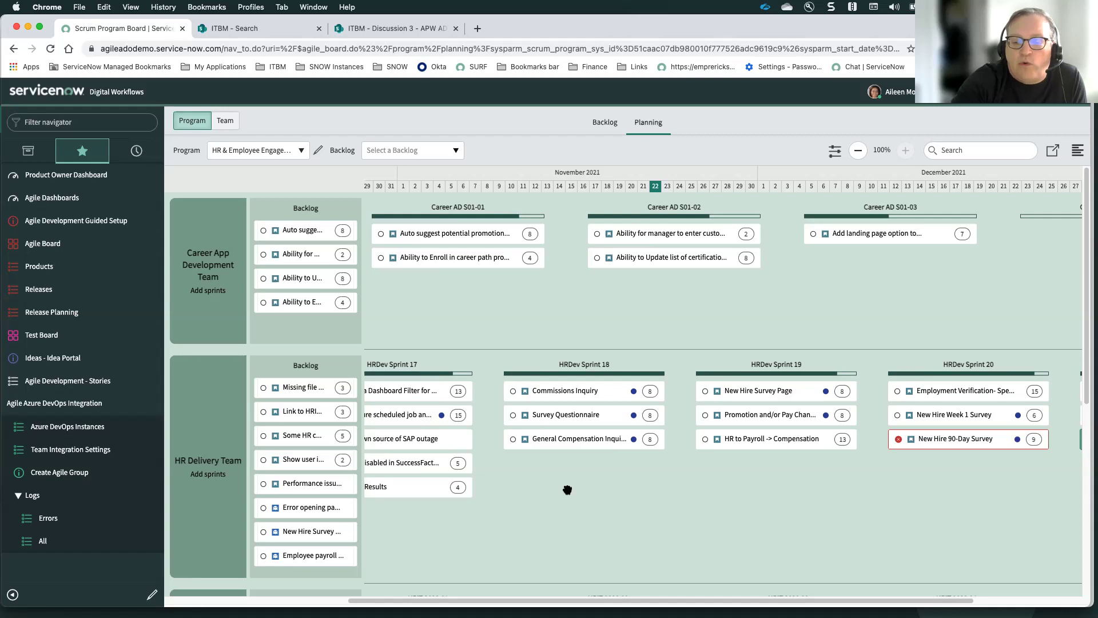
pyautogui.moveTo(568, 489); pyautogui.dragTo(567, 491)
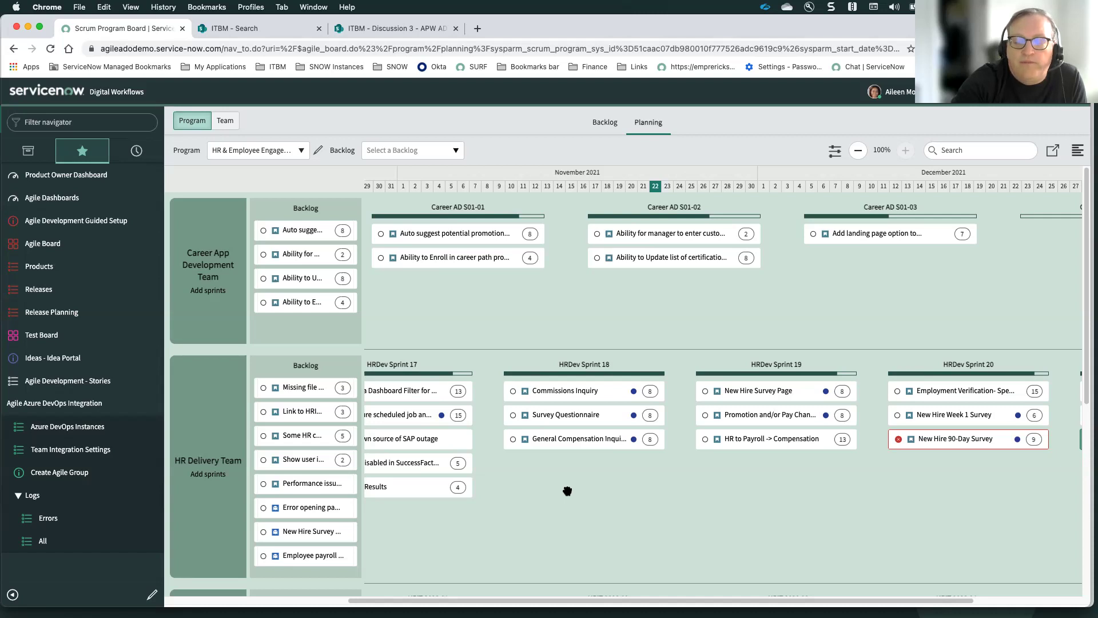
pyautogui.click(226, 121)
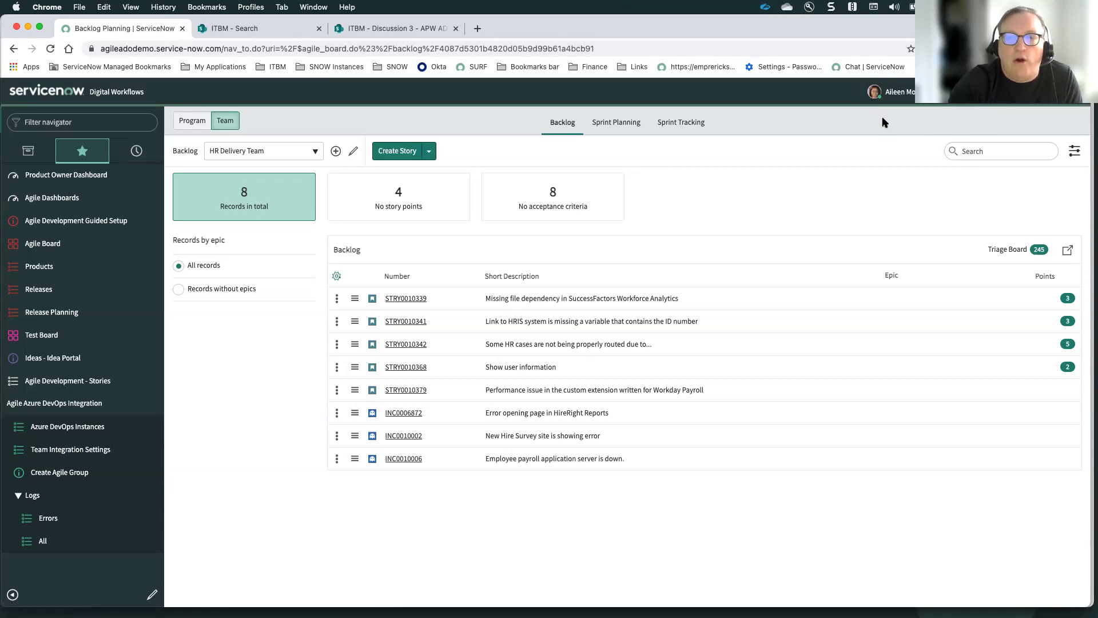
pyautogui.click(1003, 250)
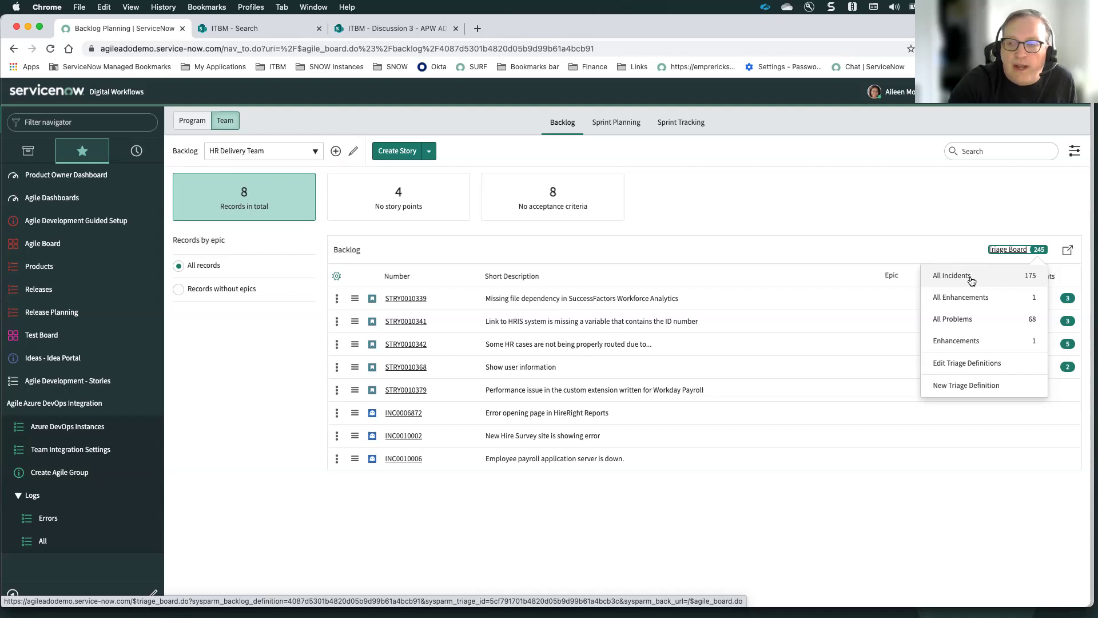
pyautogui.click(941, 316)
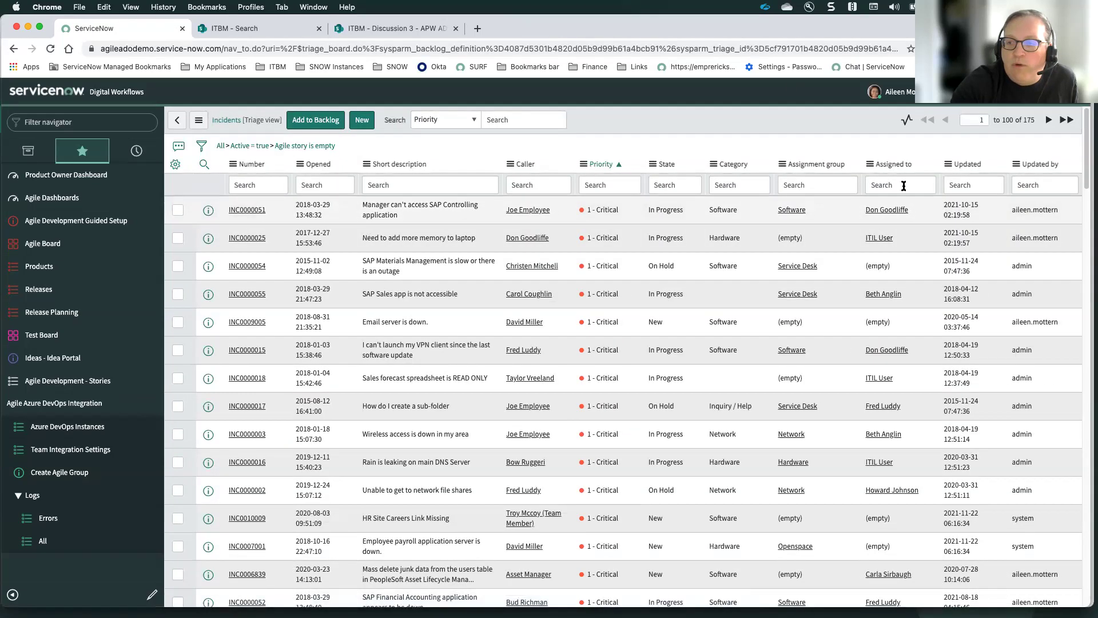
# Filter the triage incidents by the first name of the person they are assigned to
pyautogui.click(903, 185)
pyautogui.write('Ail')
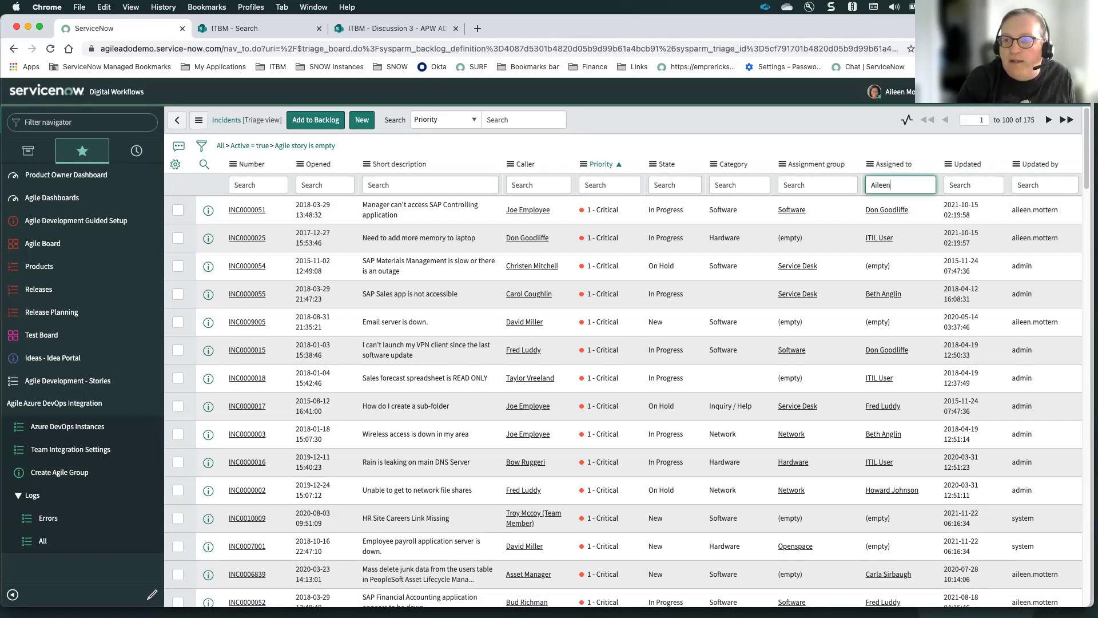
pyautogui.write('een')
pyautogui.press('Return')
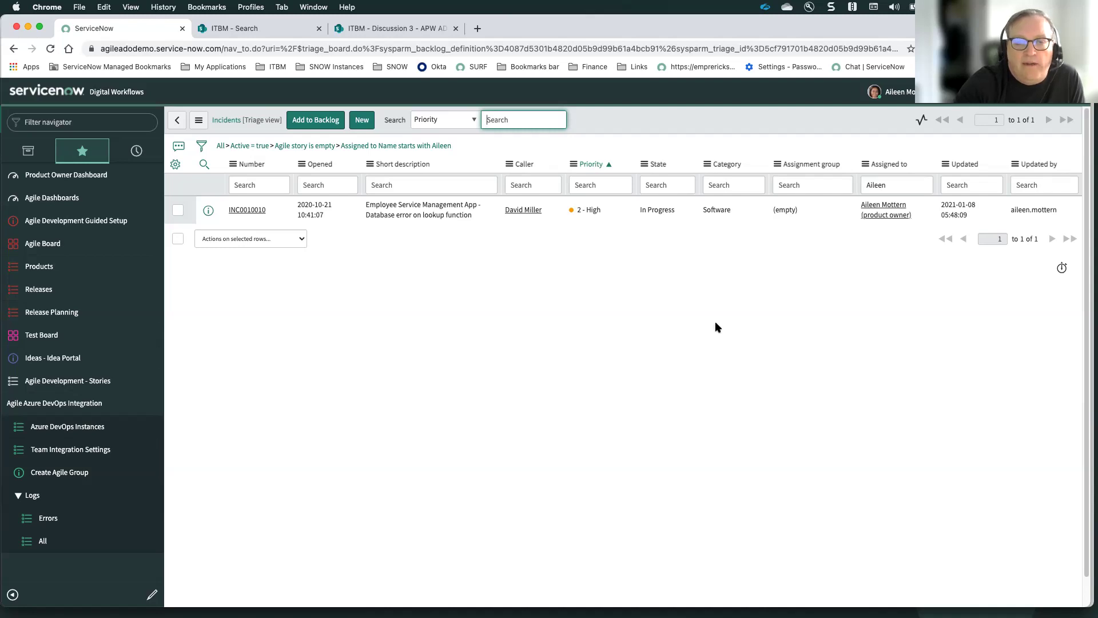
# Add the Employee Service Management App database error incident to the backlog and return to the team backlog
pyautogui.click(178, 210)
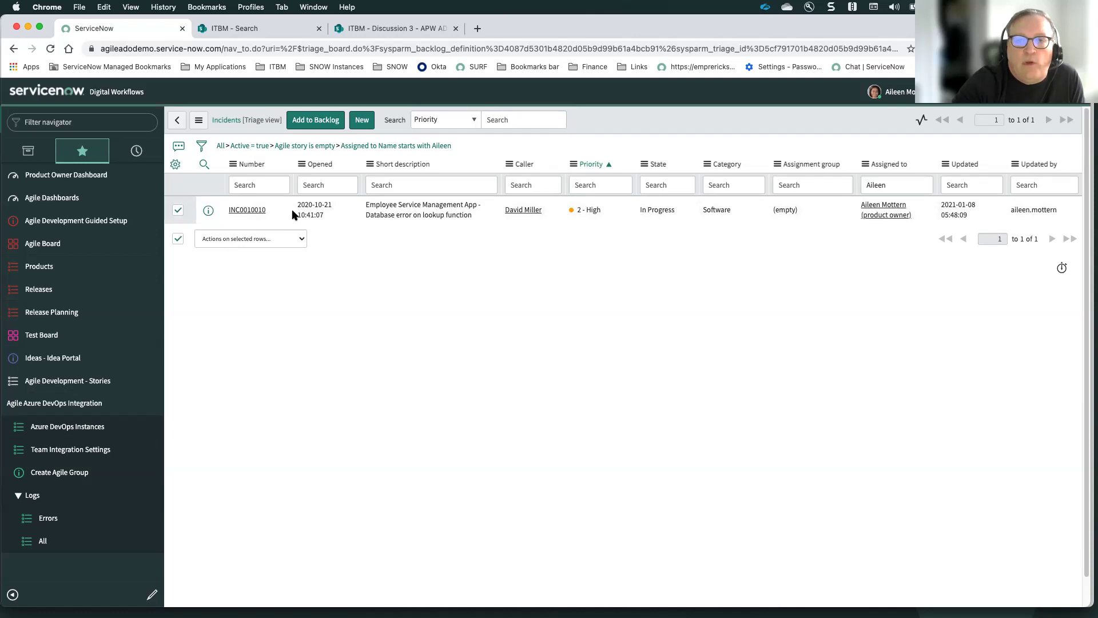
pyautogui.click(320, 125)
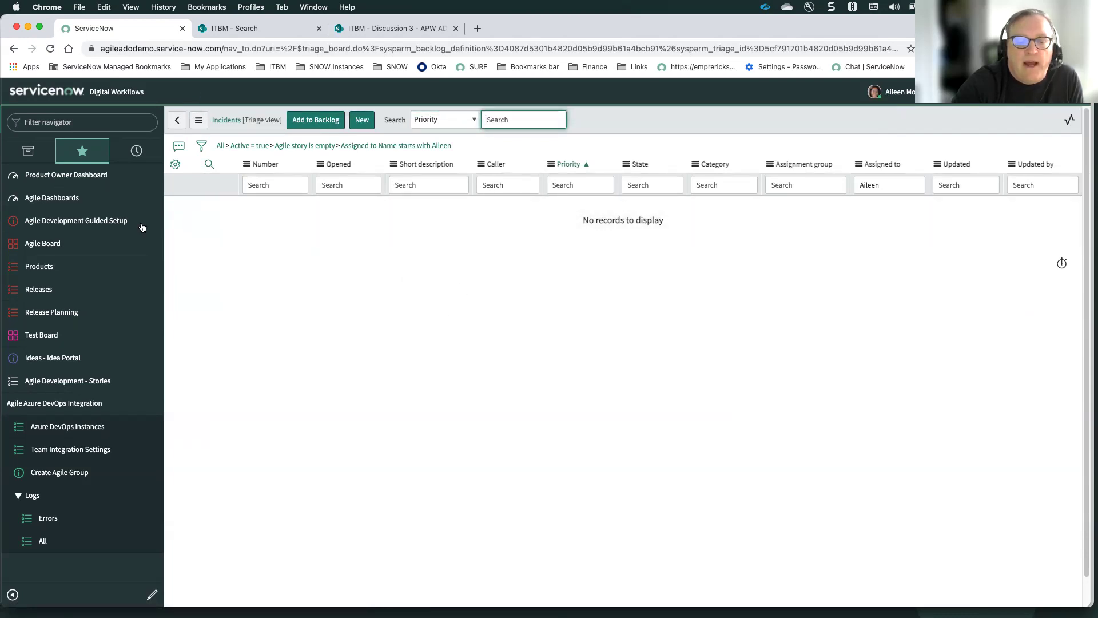
pyautogui.click(178, 123)
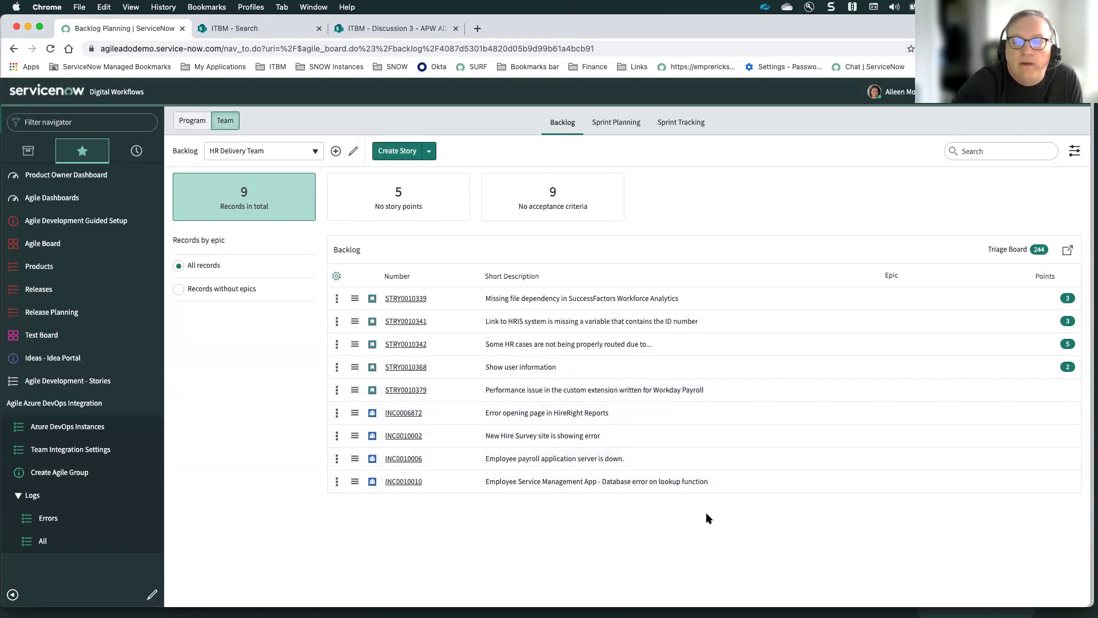
# Set the points to 4 in the story information of the Employee Service Management App incident and save the story
pyautogui.click(398, 482)
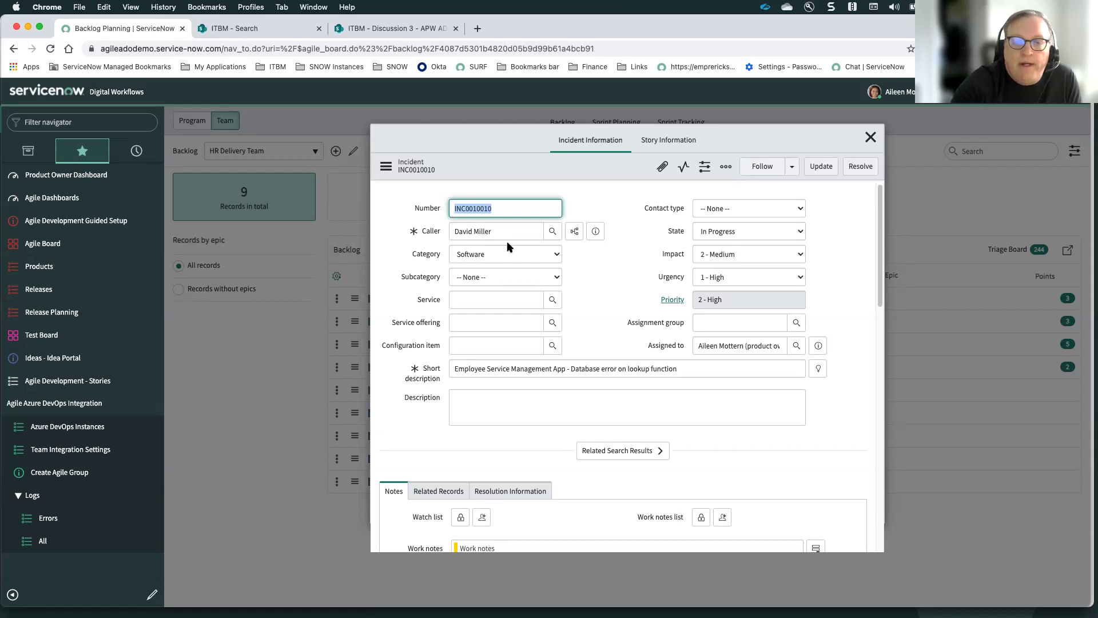
pyautogui.click(663, 141)
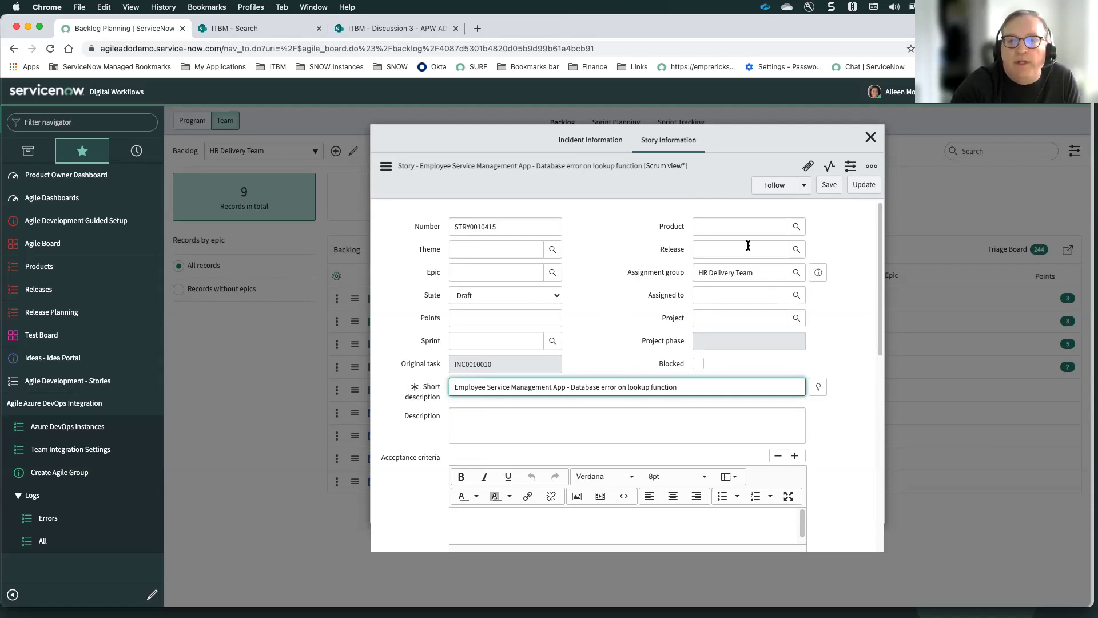
pyautogui.click(487, 322)
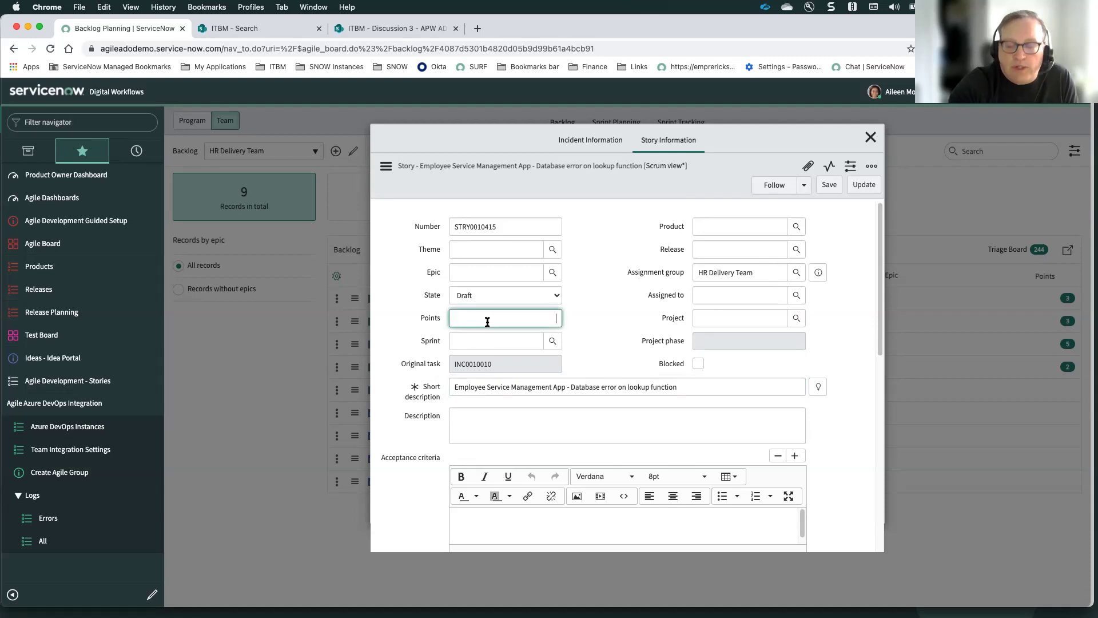
pyautogui.write('4')
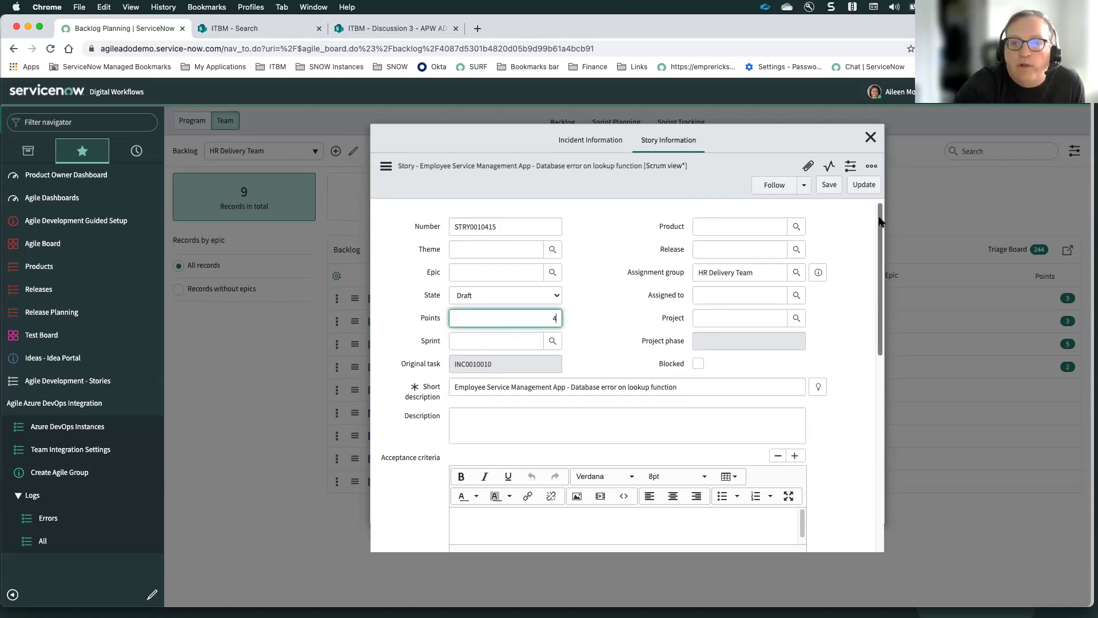
pyautogui.click(861, 185)
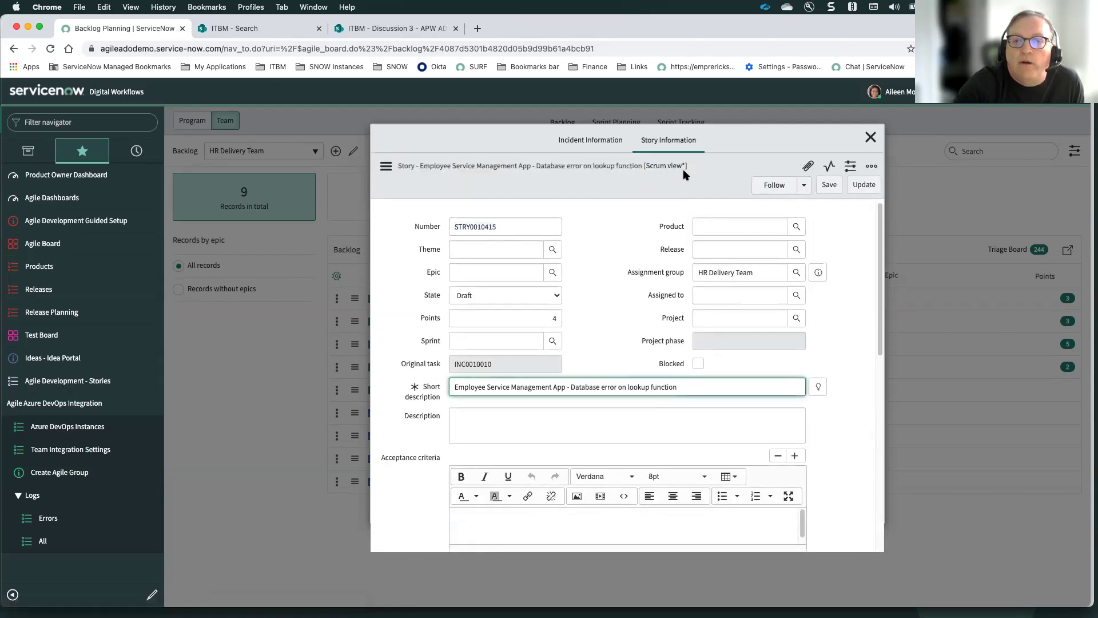
pyautogui.click(870, 139)
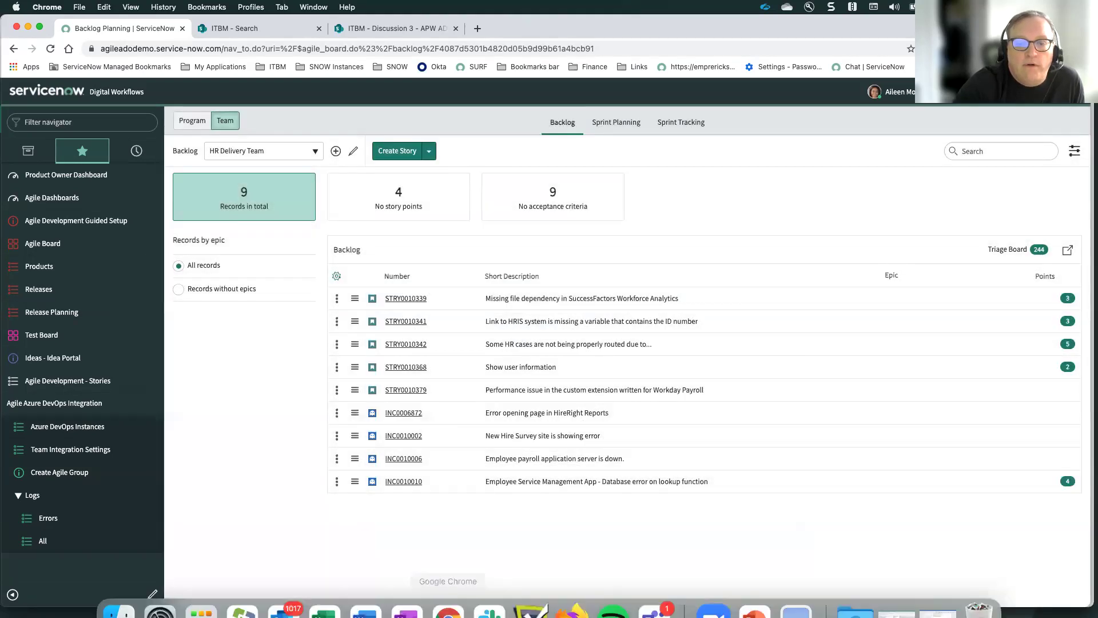
# Switch to Azure DevOps and check the HR Delivery Team's backlog for the Employee Service Management App story
pyautogui.click(572, 593)
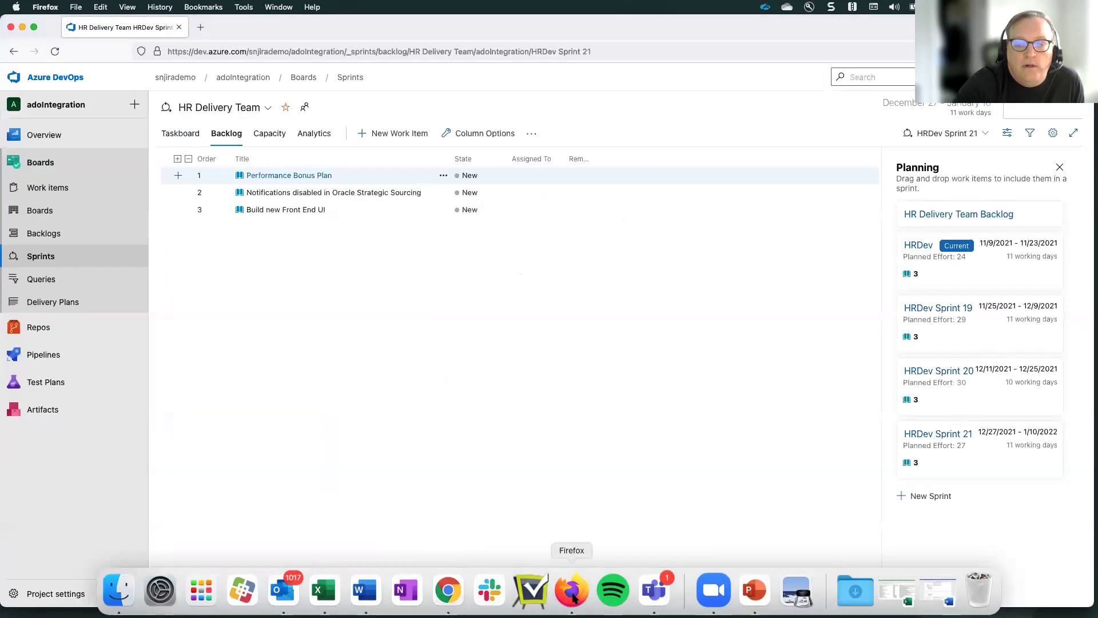
pyautogui.click(46, 235)
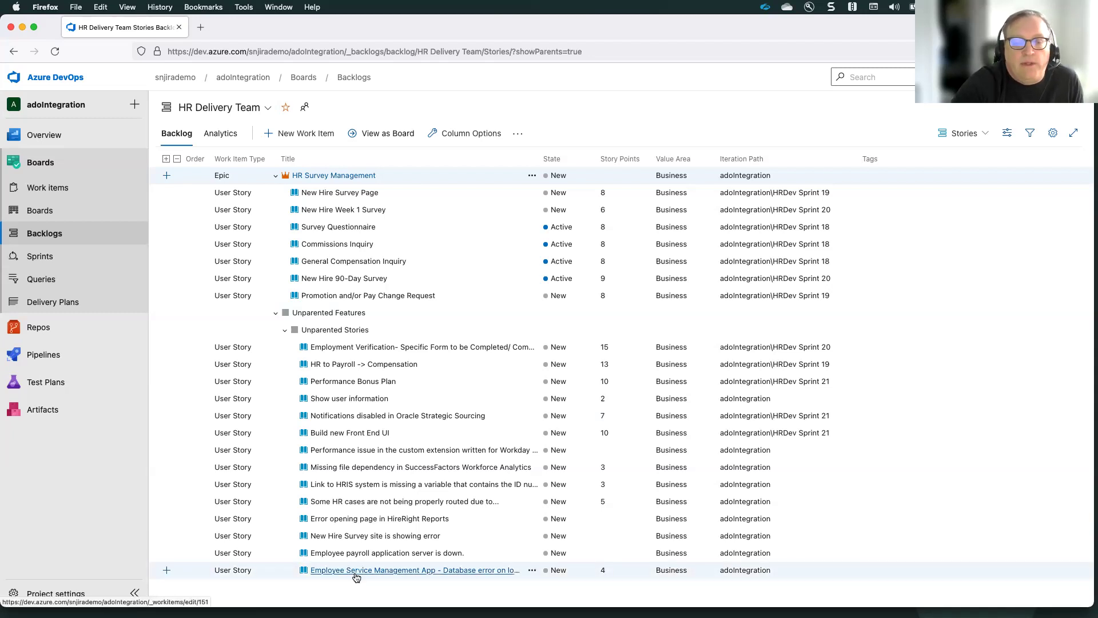
# Switch to ServiceNow and move the Employee Service Management App item from the program board's HR Delivery Team backlog to the end of HRDev Sprint 18
pyautogui.moveTo(366, 605)
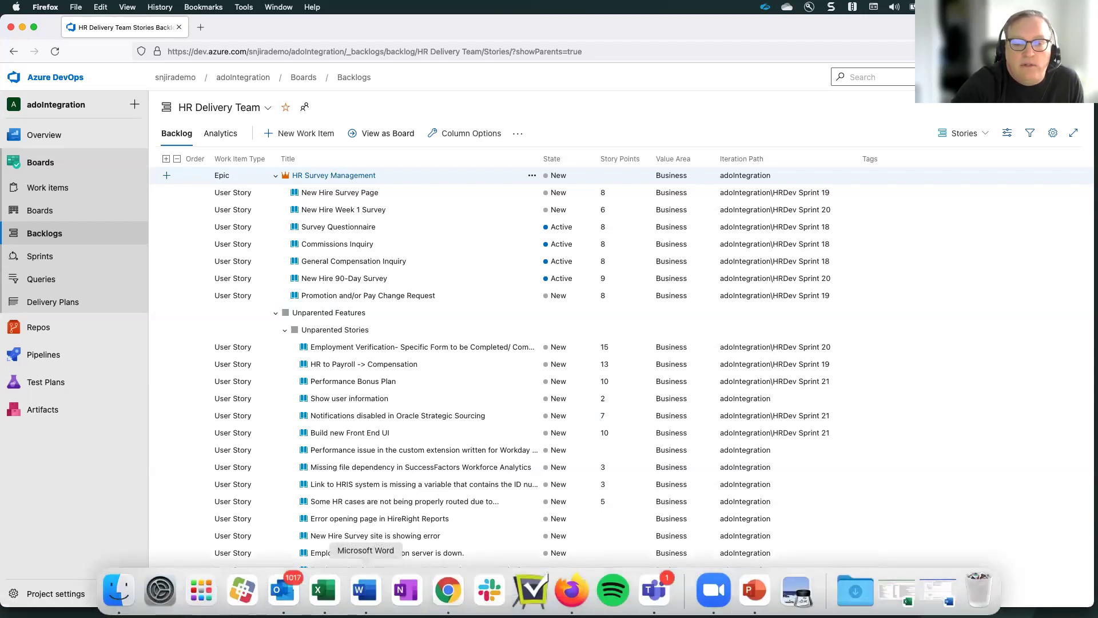
pyautogui.click(448, 590)
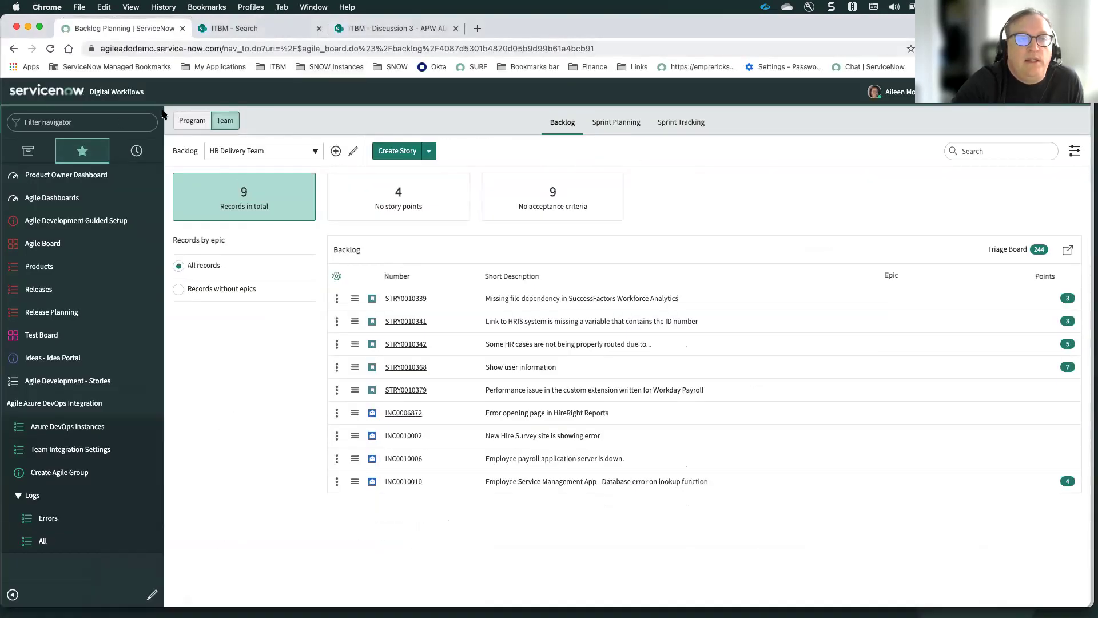
pyautogui.click(194, 120)
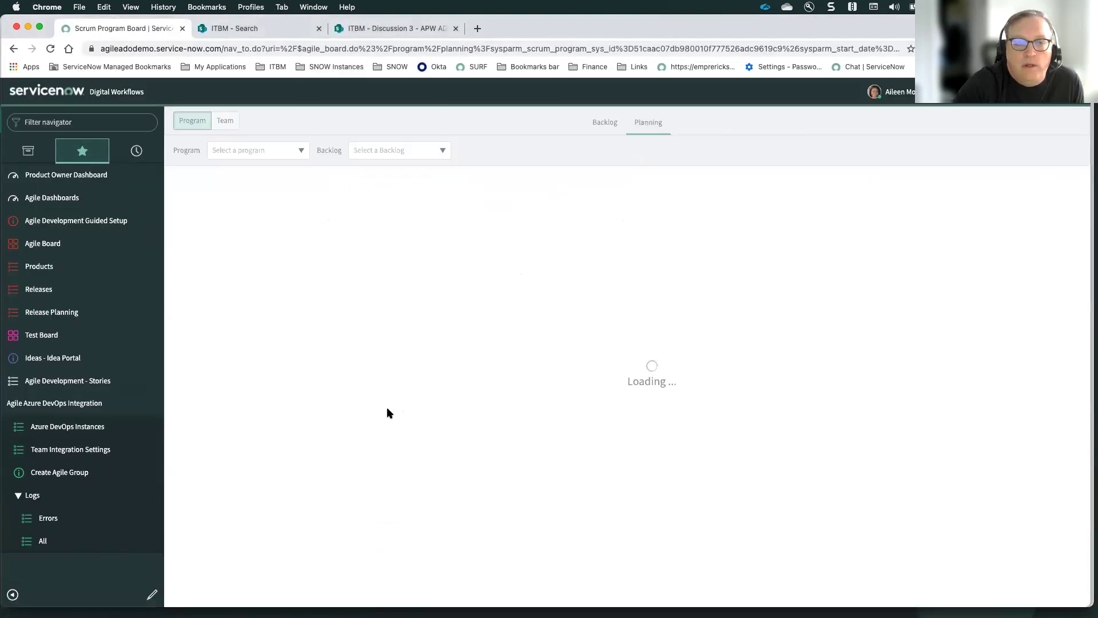
pyautogui.scroll(-3, 317, 433)
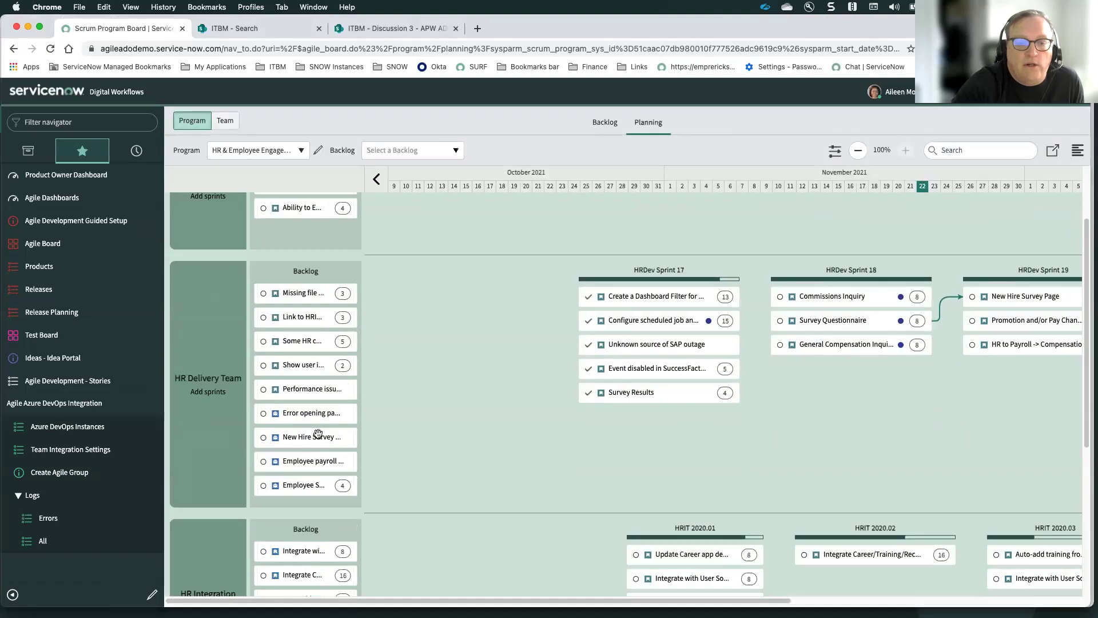
pyautogui.scroll(-3, 324, 446)
pyautogui.scroll(2, 309, 463)
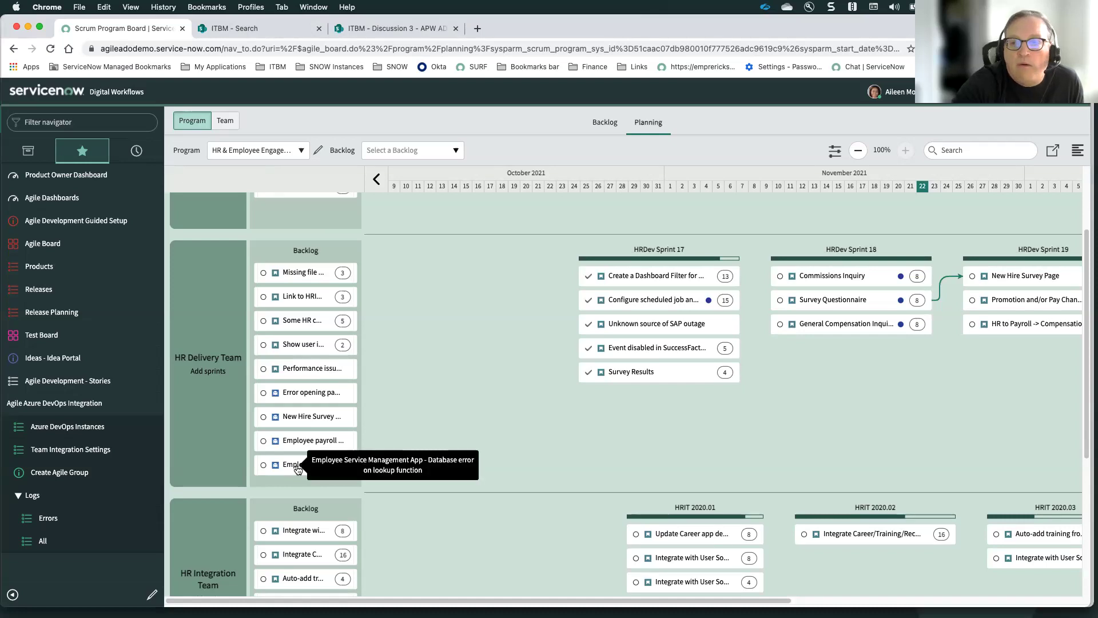
pyautogui.moveTo(297, 469); pyautogui.dragTo(852, 350)
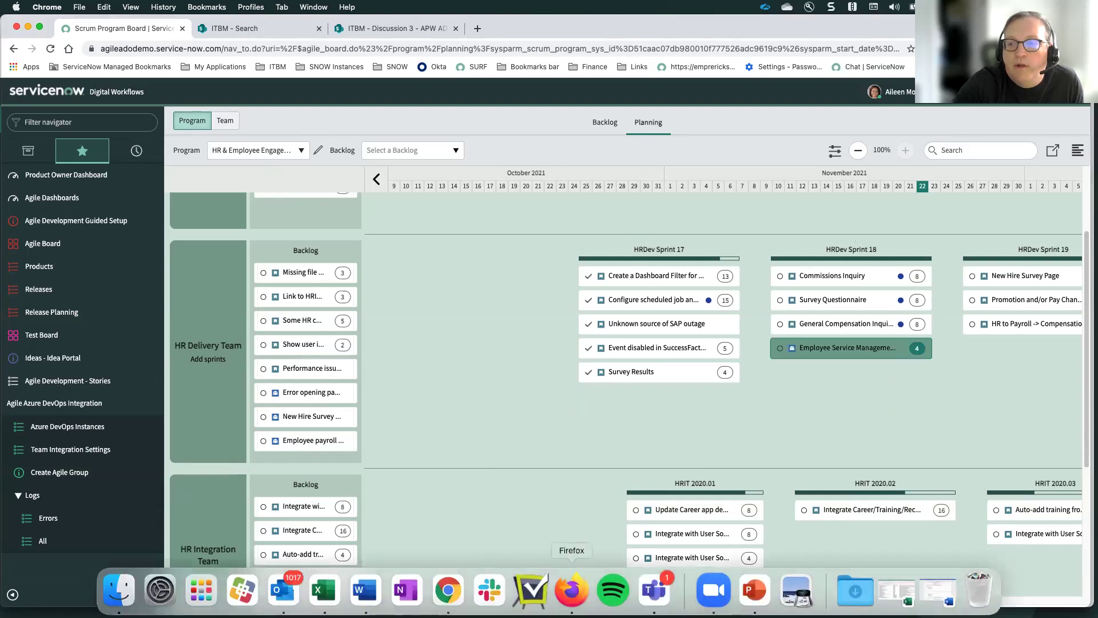
# Move the Commissions Inquiry story from HRDev Sprint 18 to HRDev Sprint 19 and on to the end of HRDev Sprint 20
pyautogui.moveTo(774, 593); pyautogui.dragTo(1030, 585)
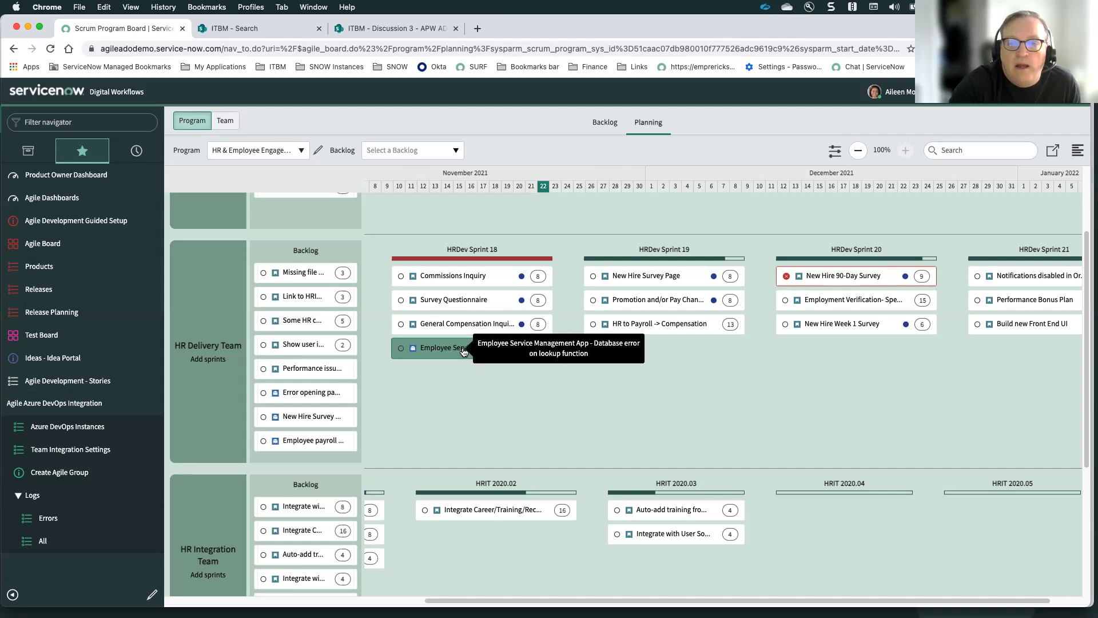
pyautogui.moveTo(455, 278); pyautogui.dragTo(645, 347)
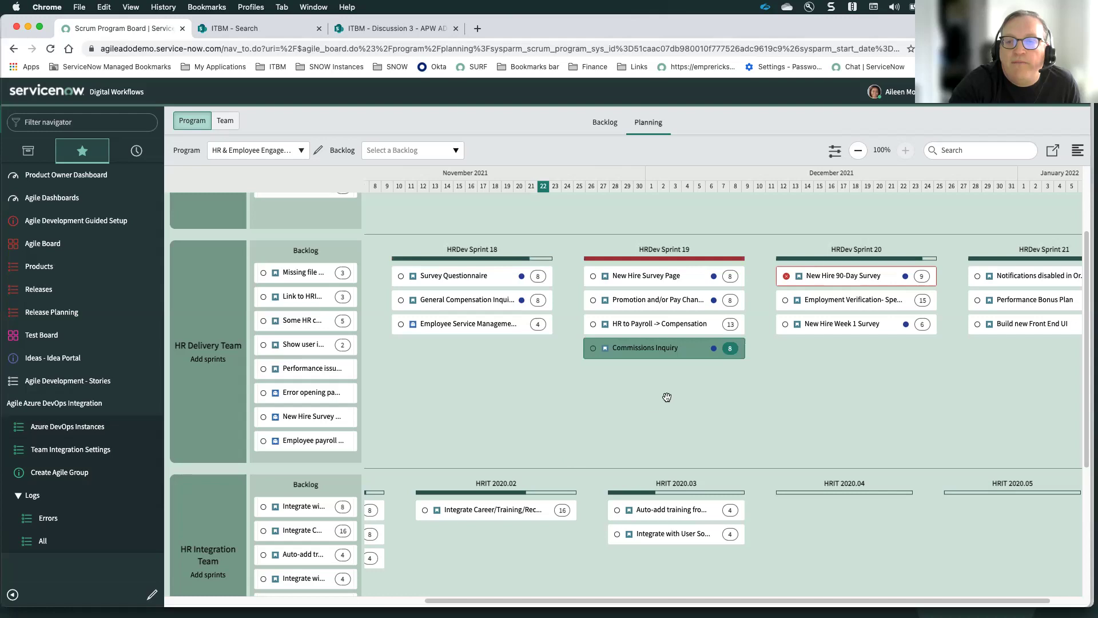
pyautogui.moveTo(668, 354); pyautogui.dragTo(846, 358)
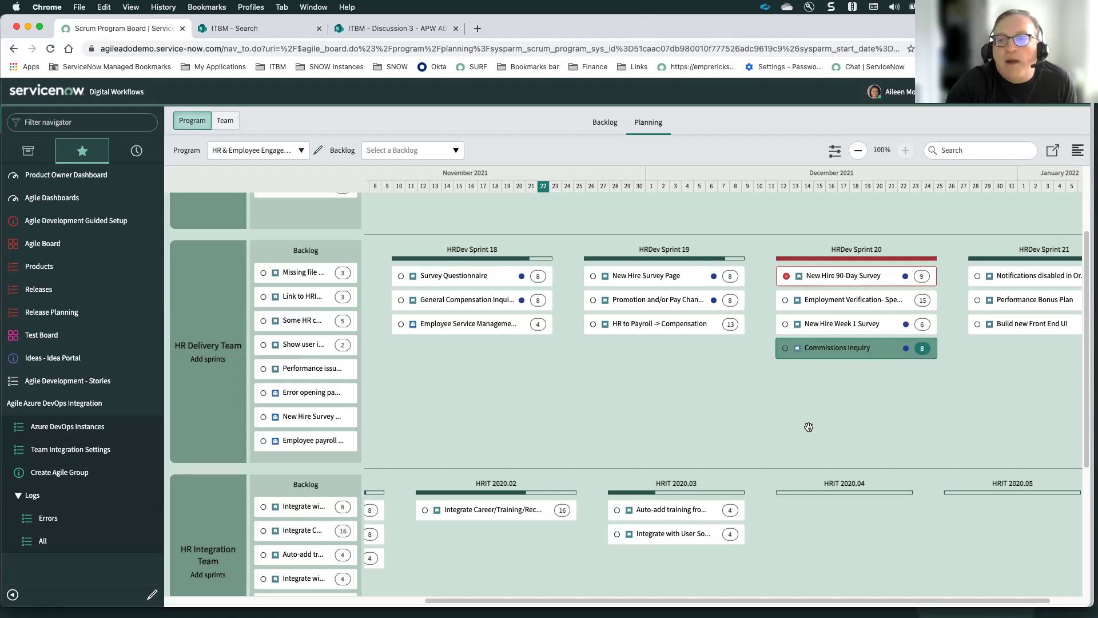
pyautogui.moveTo(750, 601); pyautogui.dragTo(833, 602)
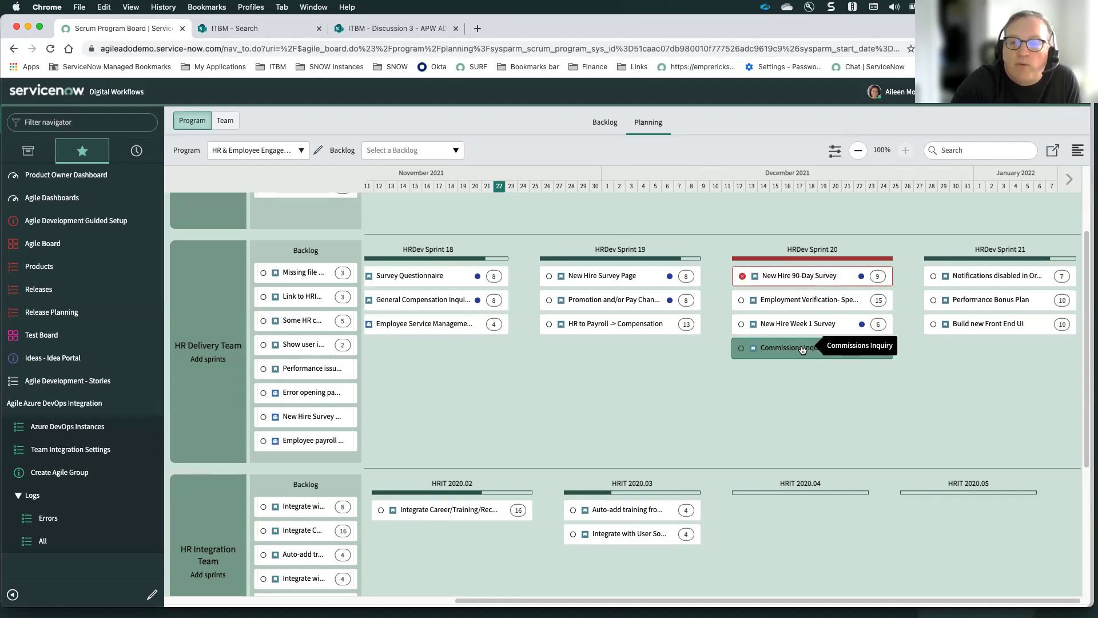
pyautogui.moveTo(595, 595); pyautogui.dragTo(454, 590)
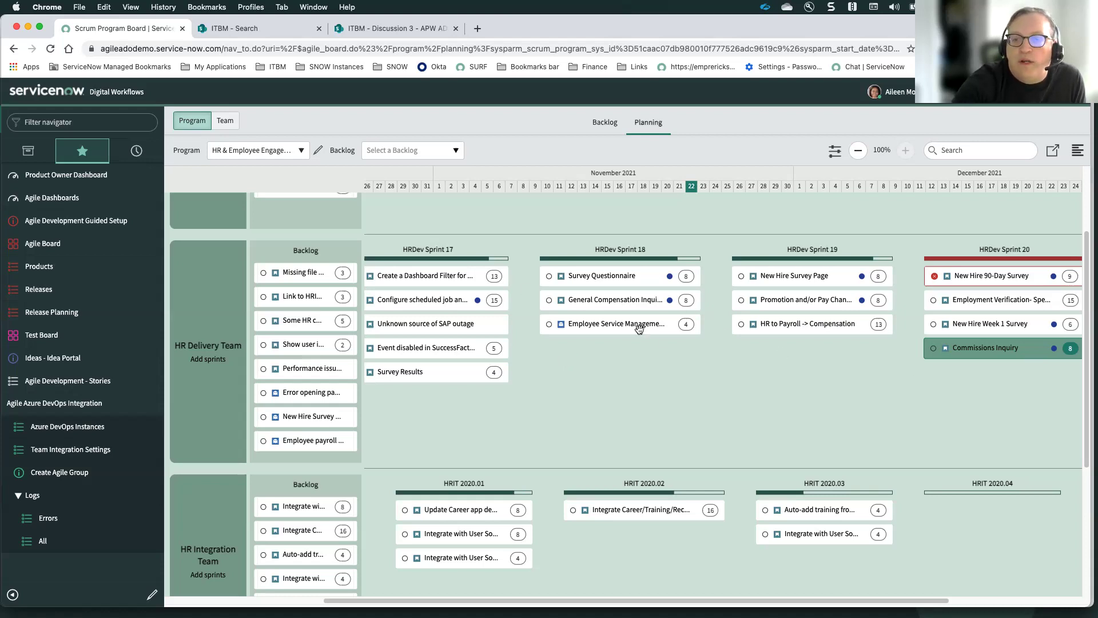
# Switch to Azure DevOps and check the HR Delivery Team's HRDev Sprint 18 backlog for the Employee Service Management App story
pyautogui.moveTo(448, 607)
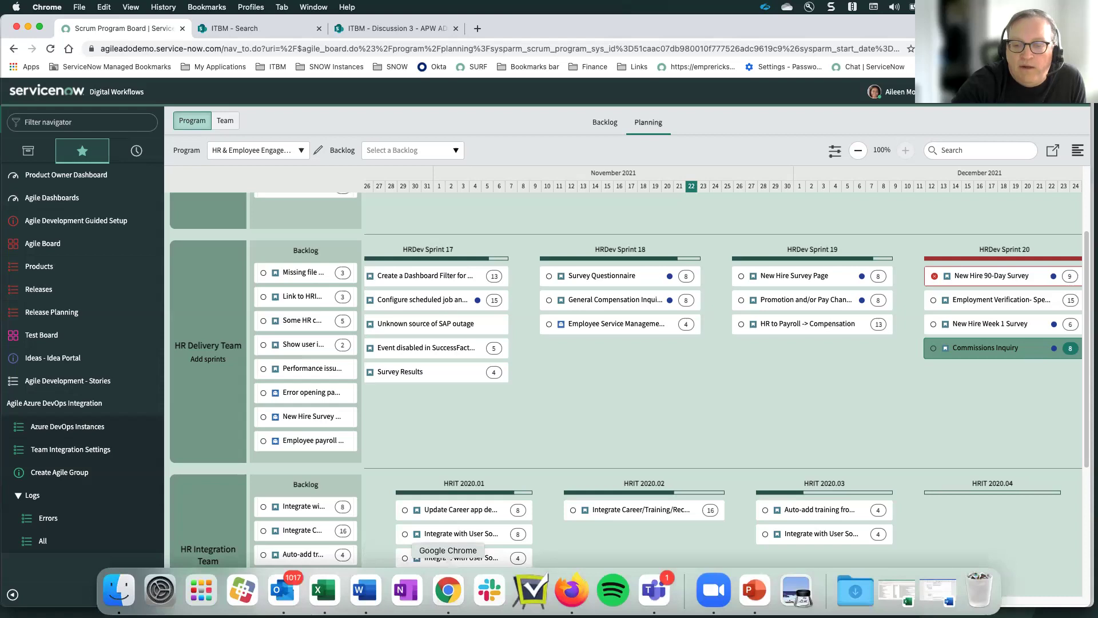
pyautogui.click(571, 589)
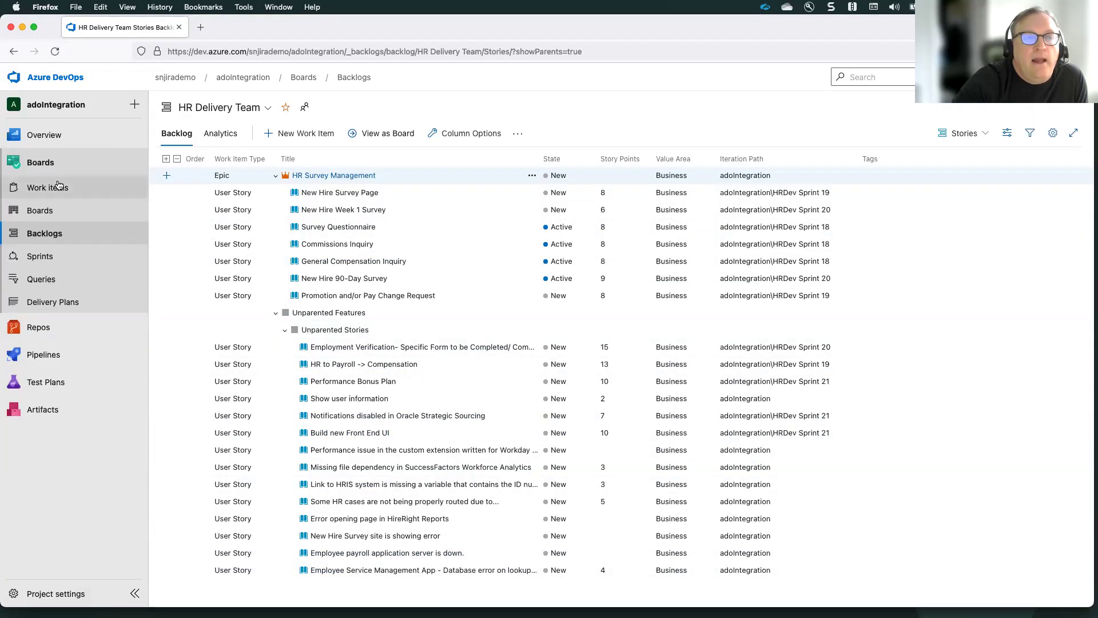
pyautogui.click(40, 256)
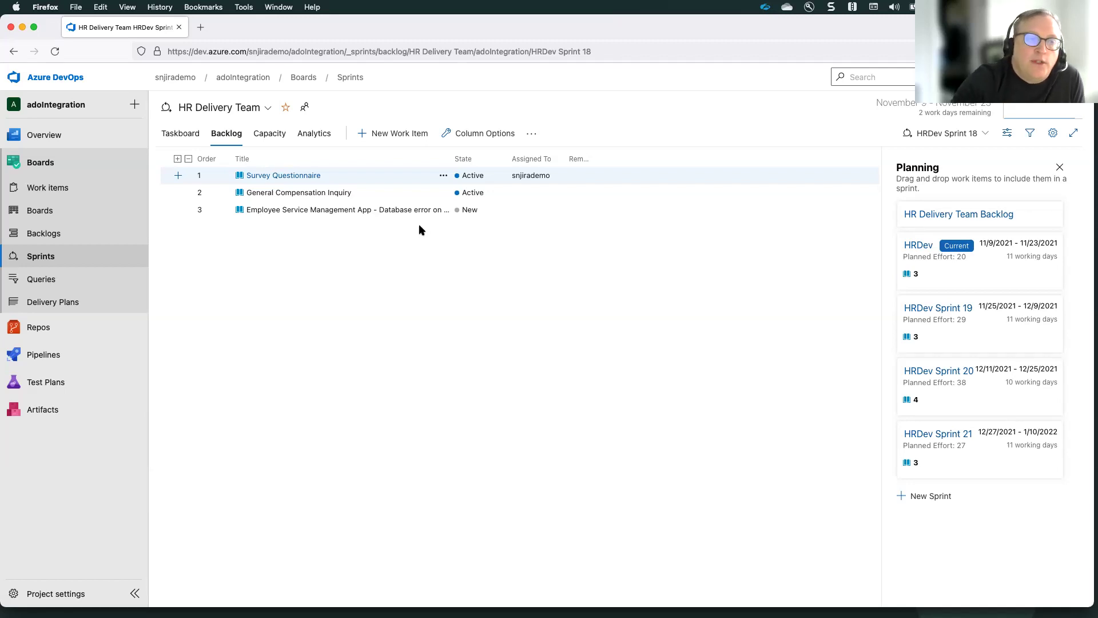
# On the HR Delivery Team's stories board, assign the Employee Service Management App story to the ServiceNow account user and move it to Active
pyautogui.click(35, 211)
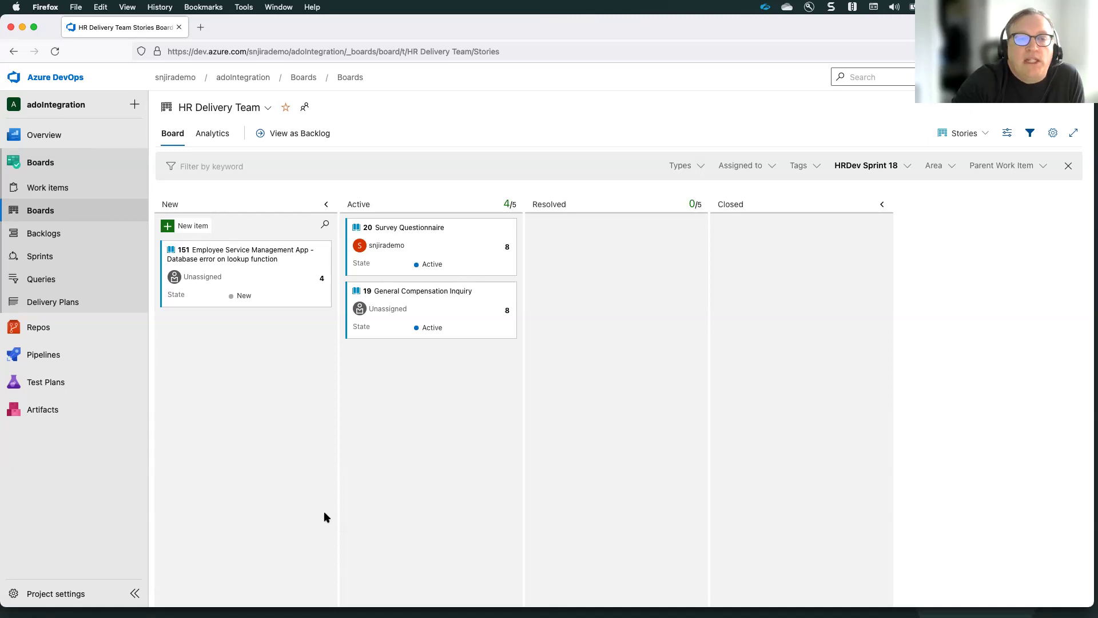
pyautogui.click(204, 277)
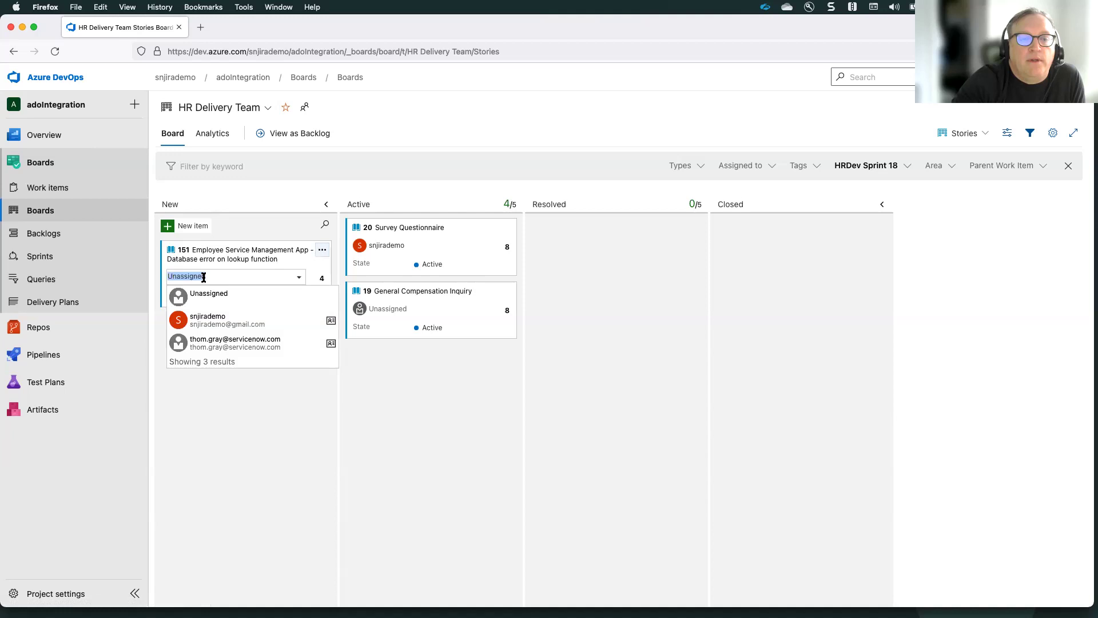
pyautogui.click(222, 341)
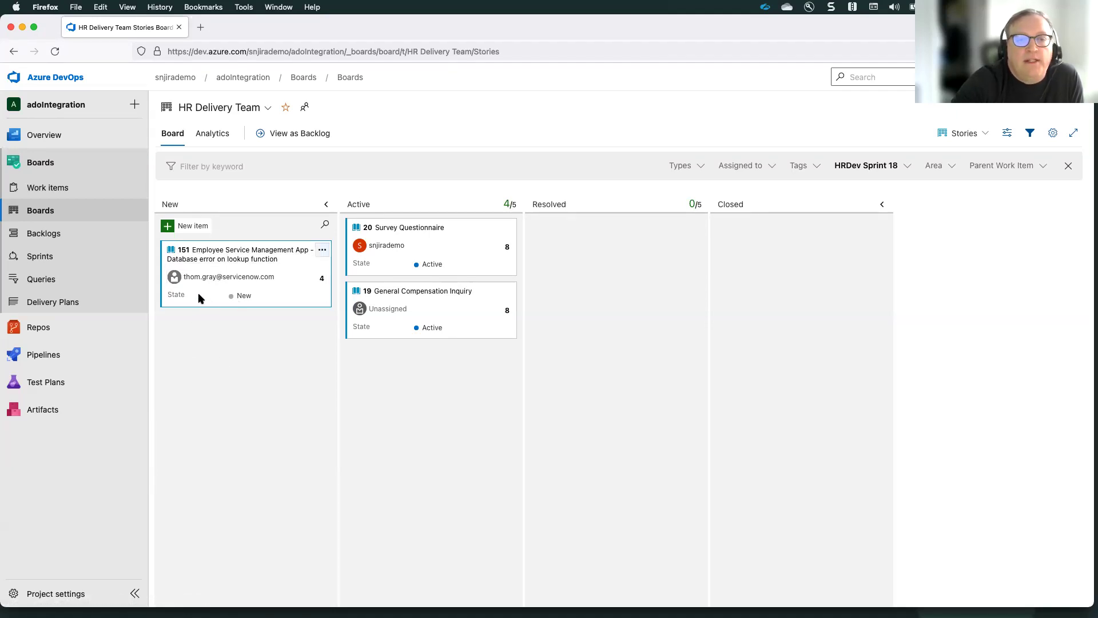
pyautogui.moveTo(196, 288); pyautogui.dragTo(371, 400)
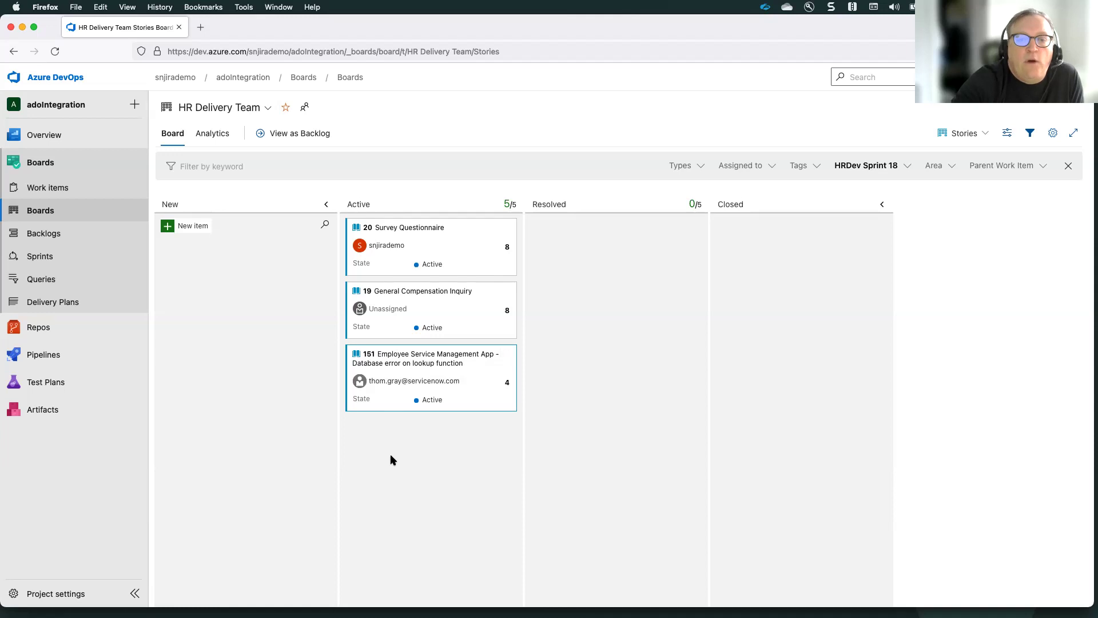
# Switch to ServiceNow and check the state in the story information of HRDev Sprint 18's Employee Service Management App item
pyautogui.moveTo(367, 612)
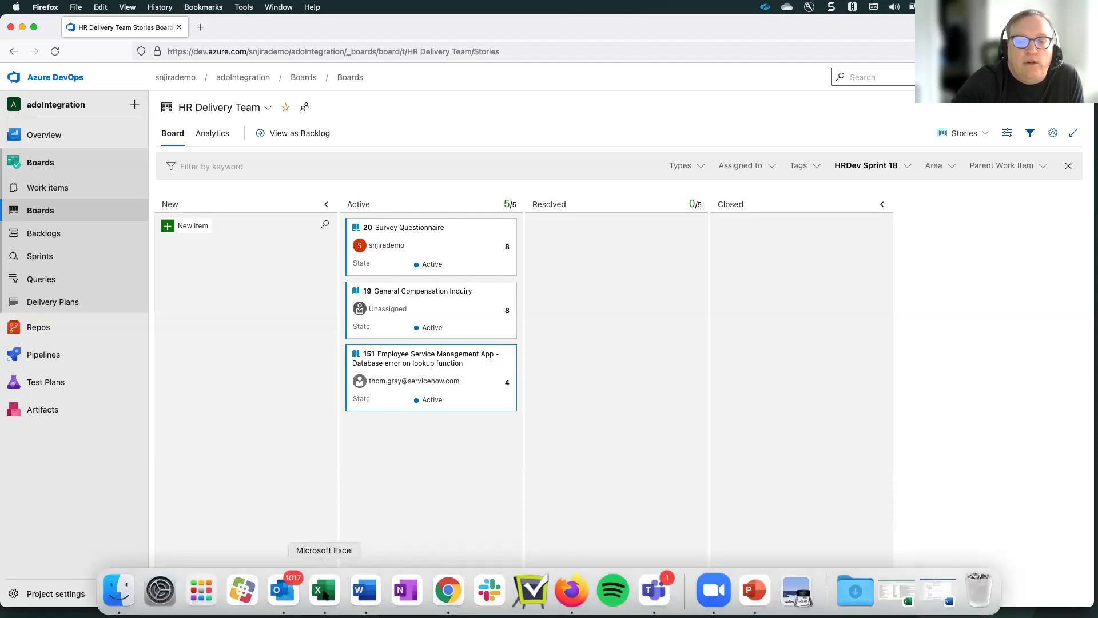
pyautogui.click(458, 595)
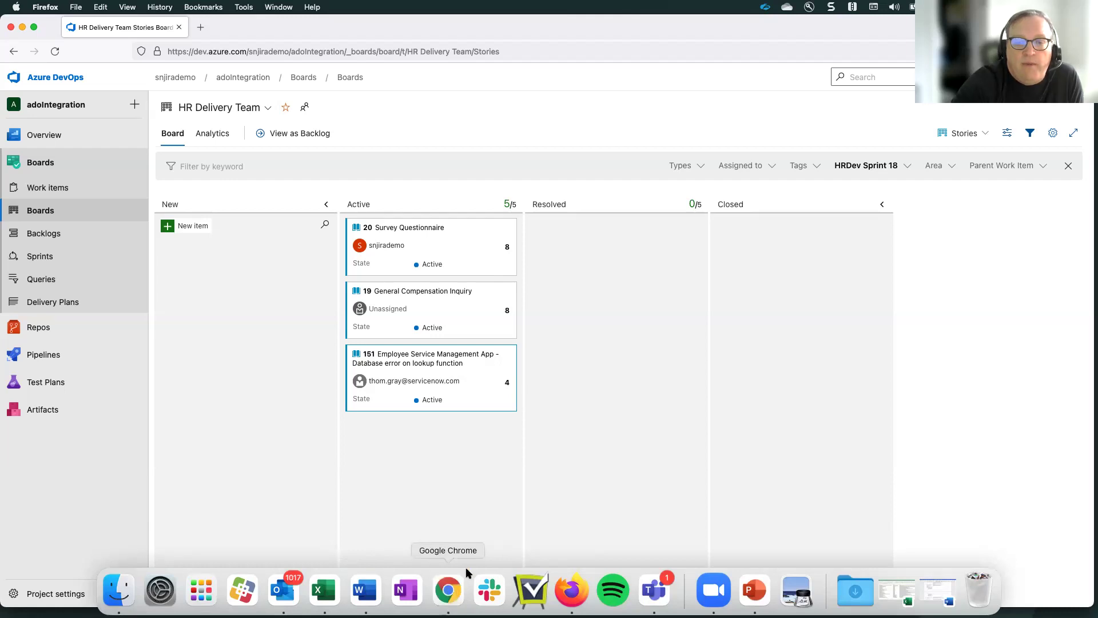
pyautogui.moveTo(484, 600); pyautogui.dragTo(438, 592)
pyautogui.scroll(4, 572, 483)
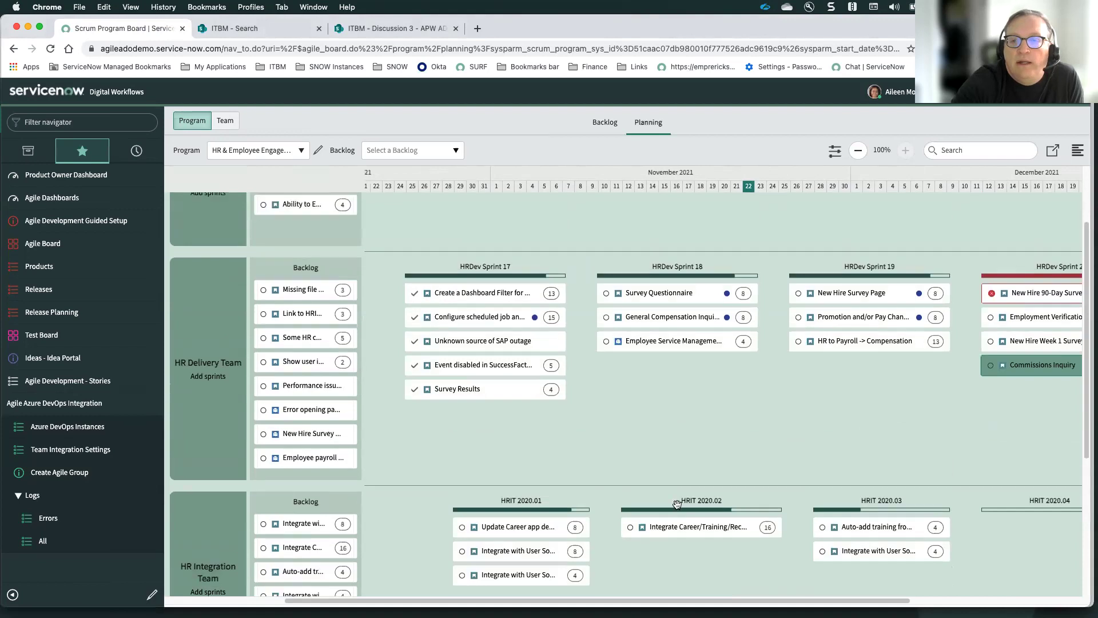
pyautogui.click(670, 407)
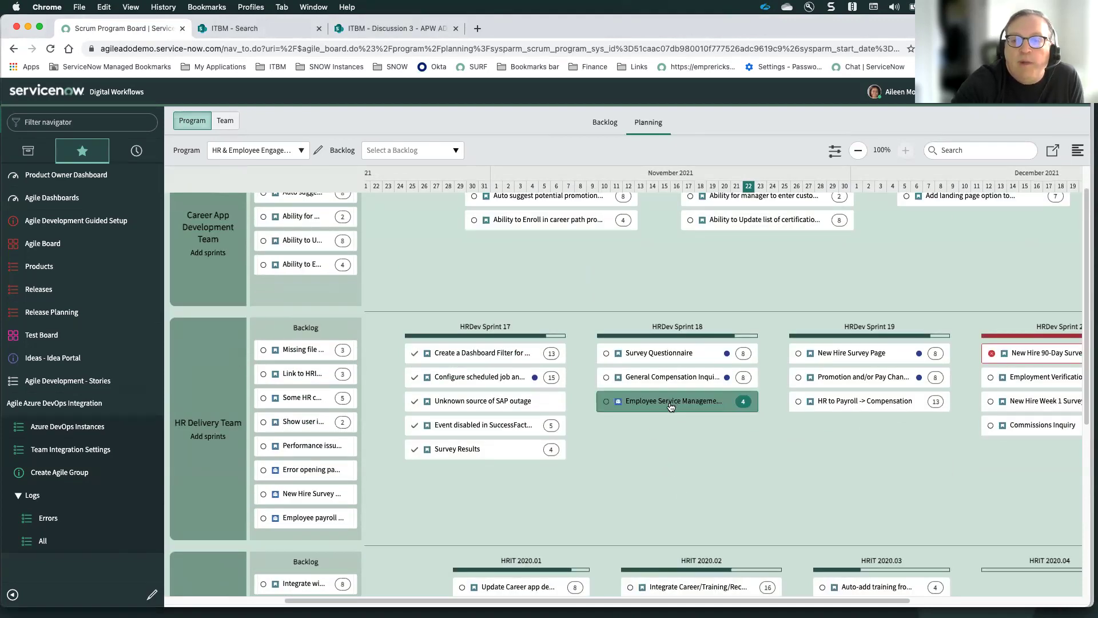
pyautogui.click(671, 404)
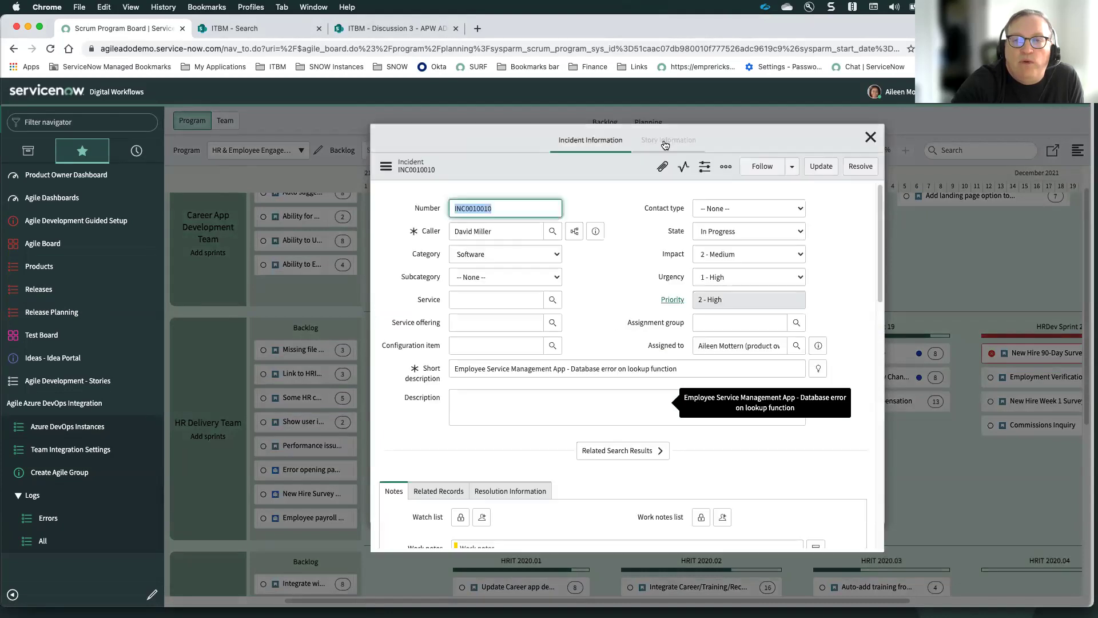
pyautogui.click(666, 141)
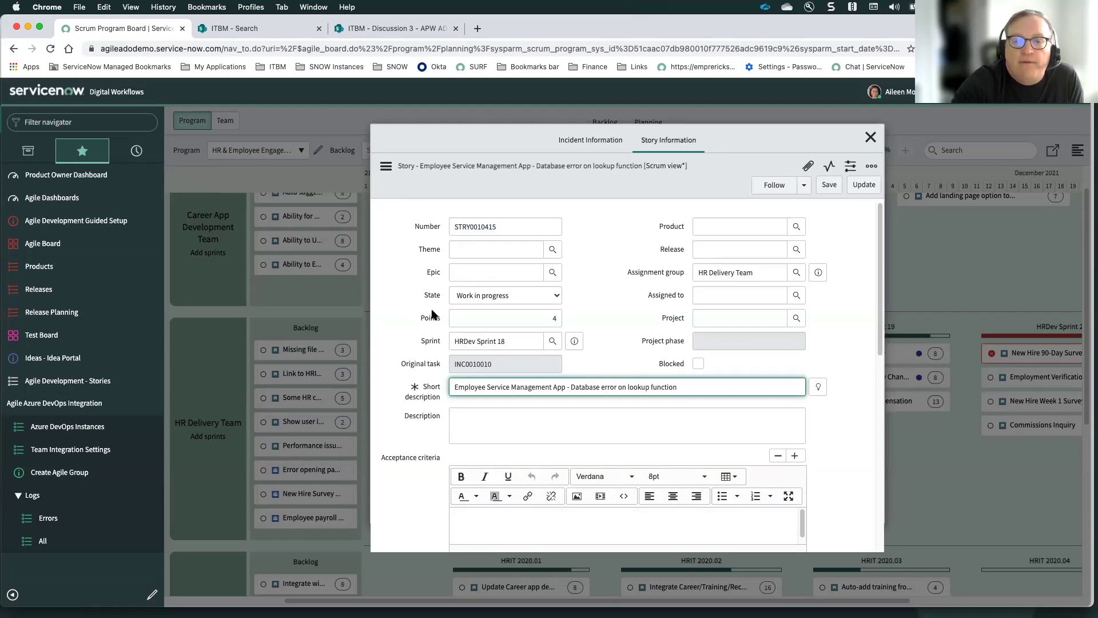
# Switch to Azure DevOps and move the Employee Service Management App story from Active to Closed
pyautogui.moveTo(490, 595)
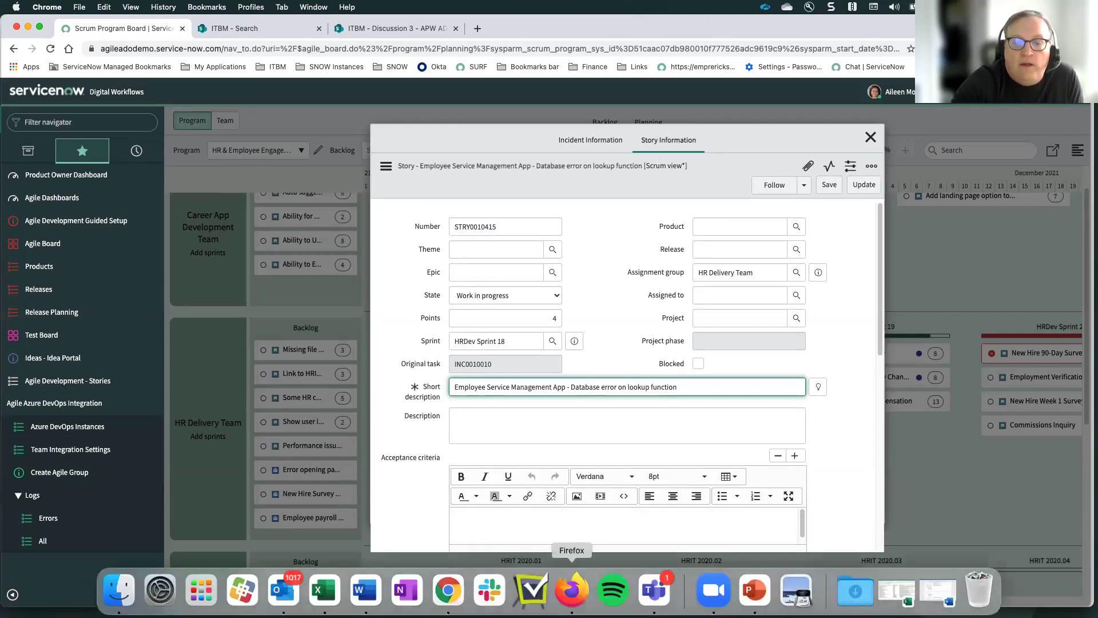
pyautogui.click(579, 596)
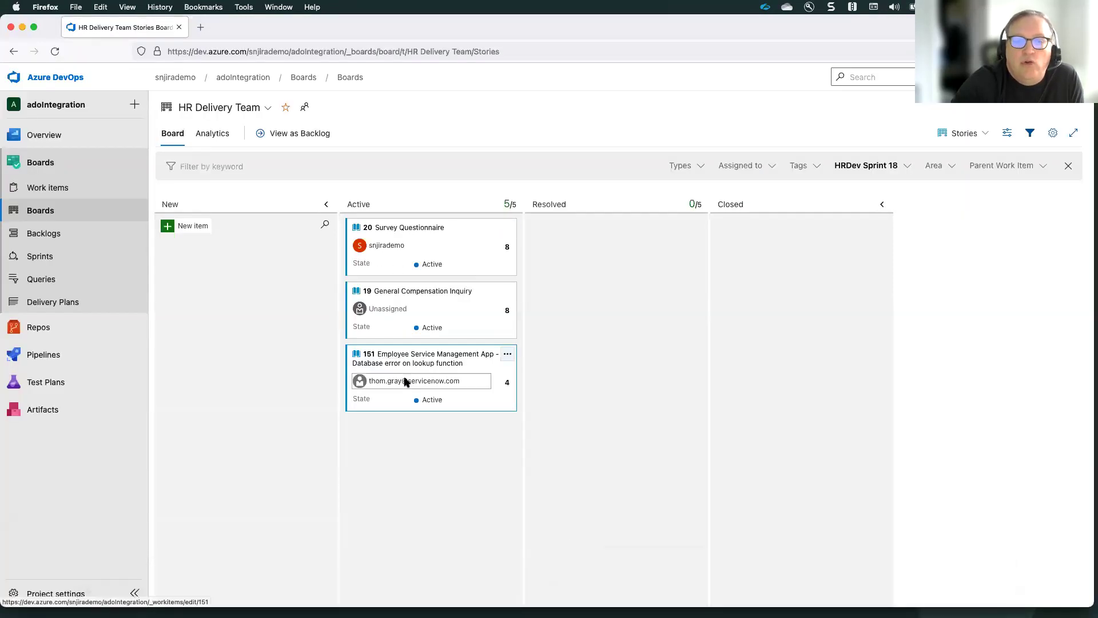
pyautogui.moveTo(383, 397); pyautogui.dragTo(732, 272)
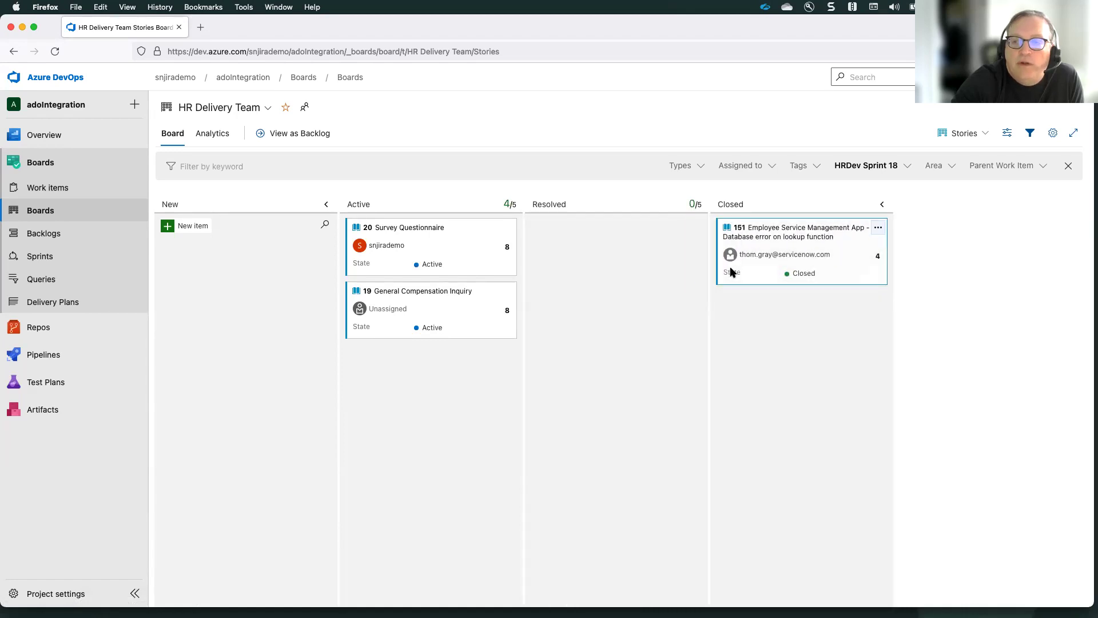
# Switch to ServiceNow, reload the open Employee Service Management App story form to check its state, and close the form
pyautogui.moveTo(489, 597)
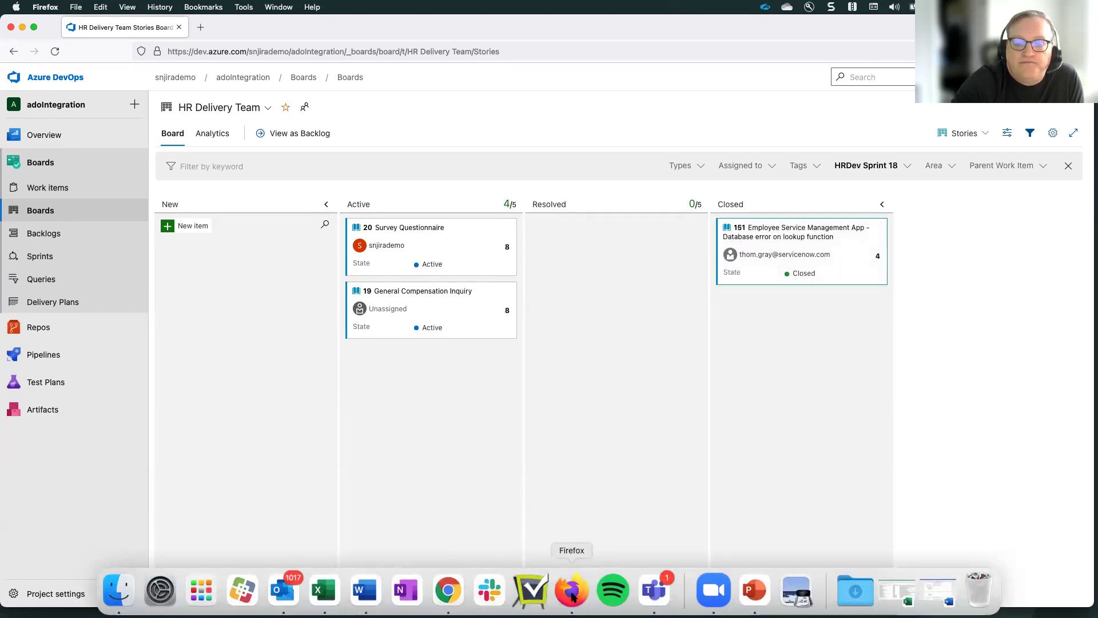
pyautogui.click(448, 591)
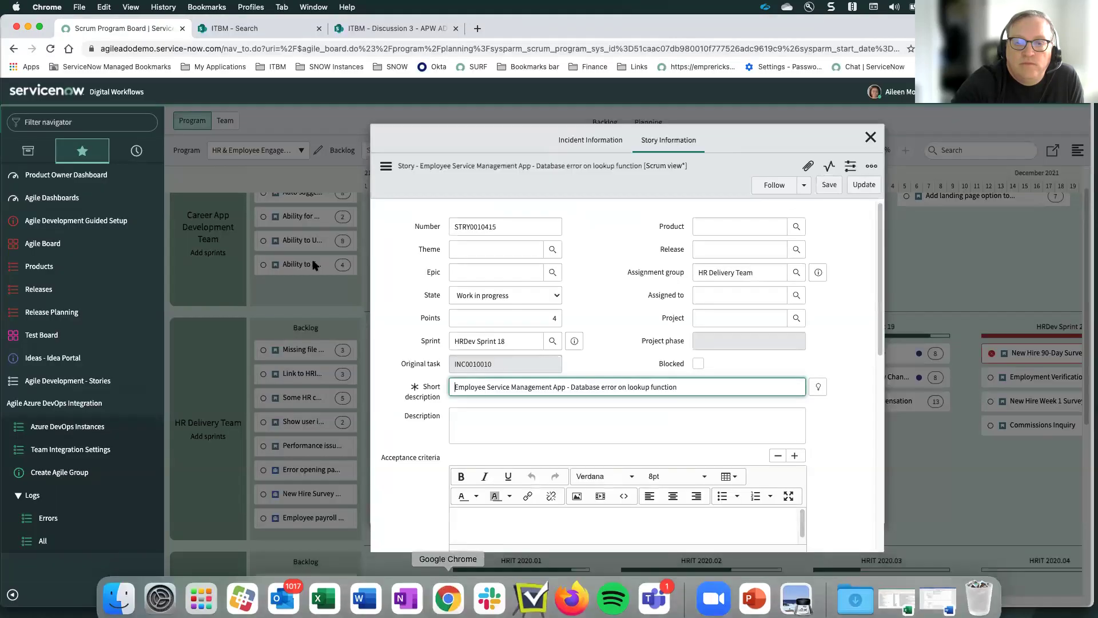
pyautogui.click(385, 166)
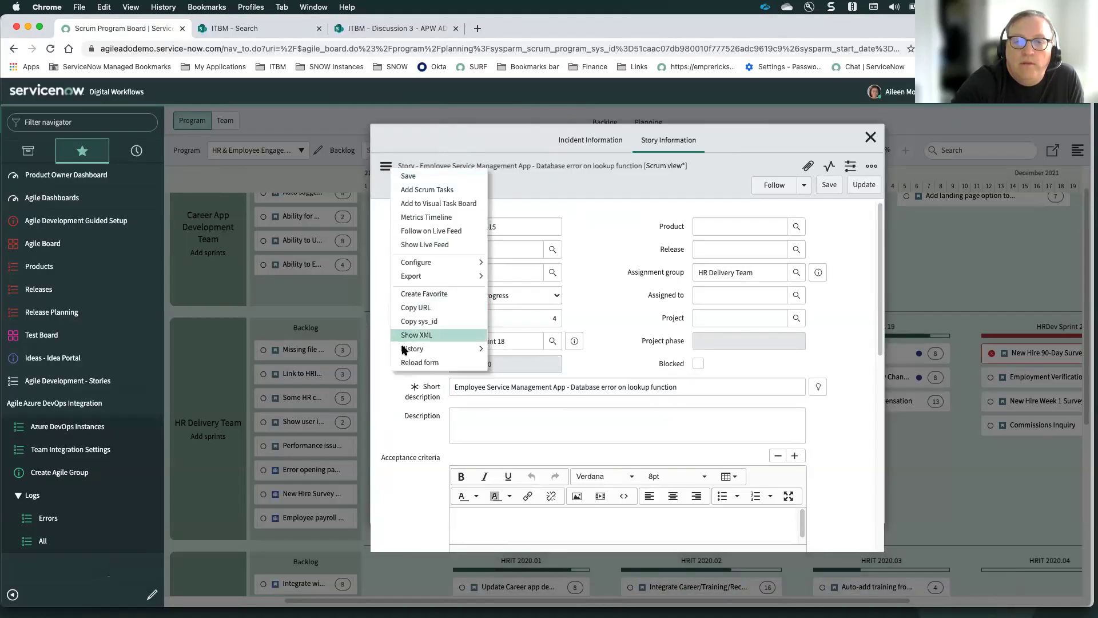
pyautogui.click(415, 364)
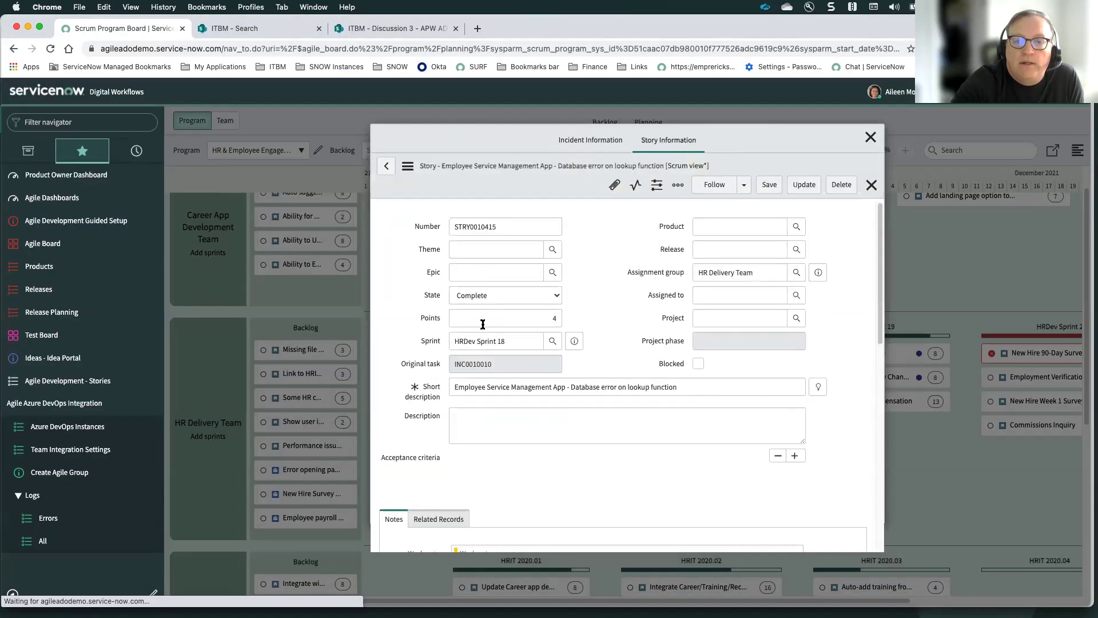
pyautogui.click(871, 137)
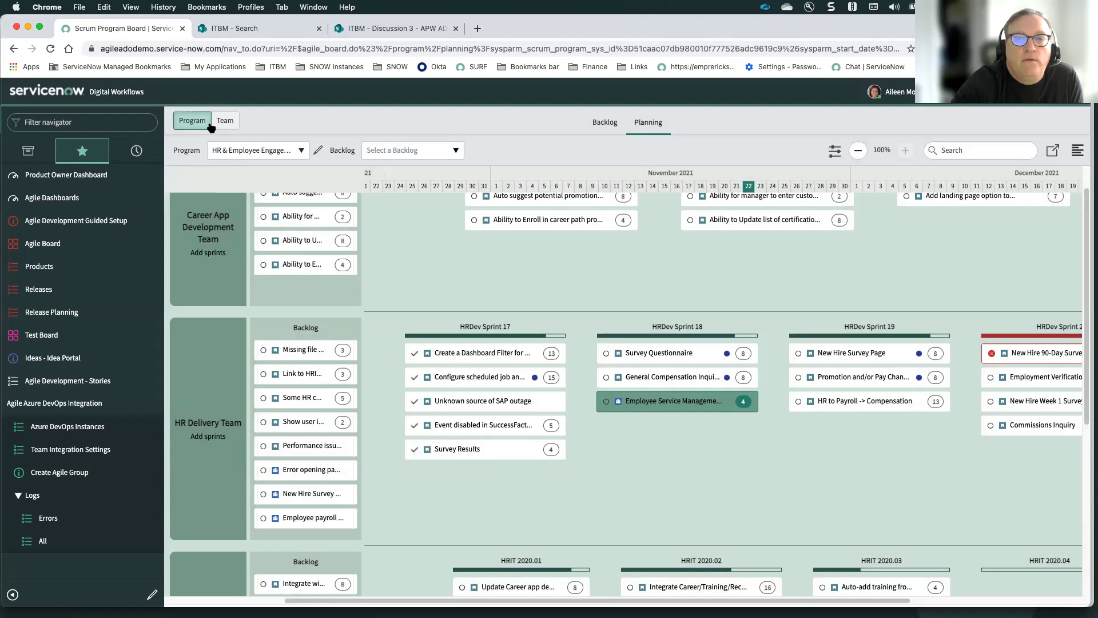
# Refresh the program board and check the status and story information of the Employee Service Management App item in HRDev Sprint 18
pyautogui.click(50, 48)
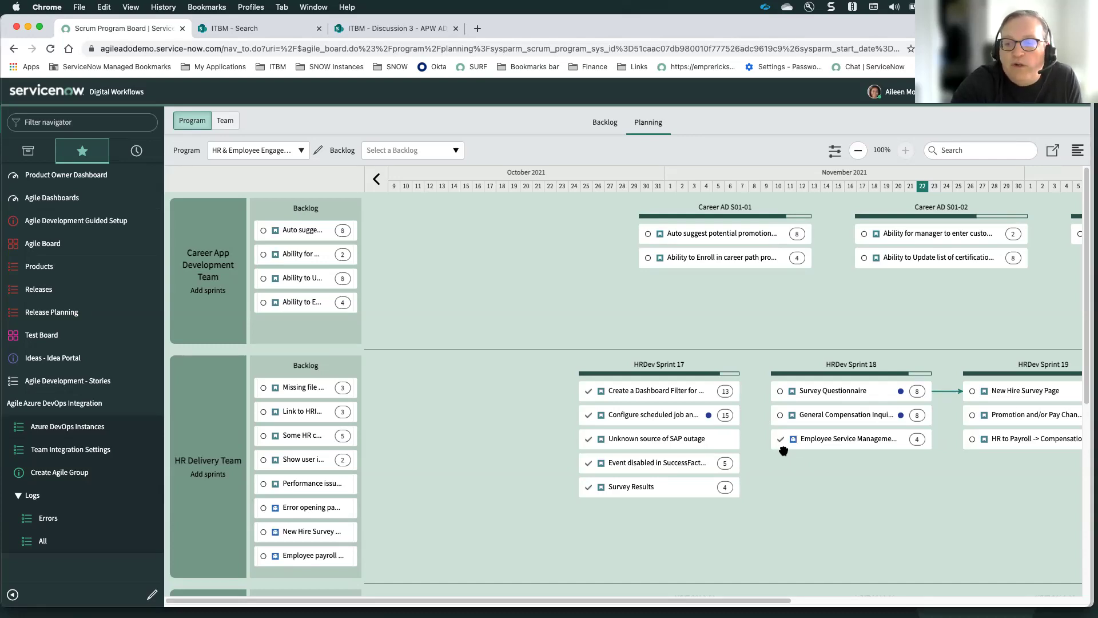
pyautogui.click(839, 440)
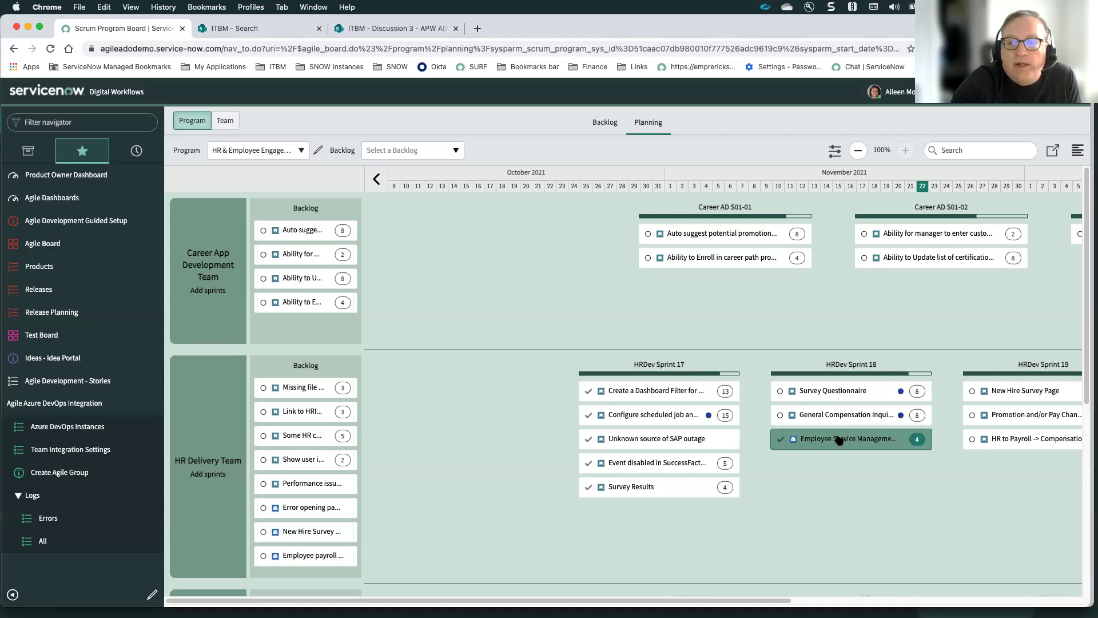
pyautogui.click(839, 440)
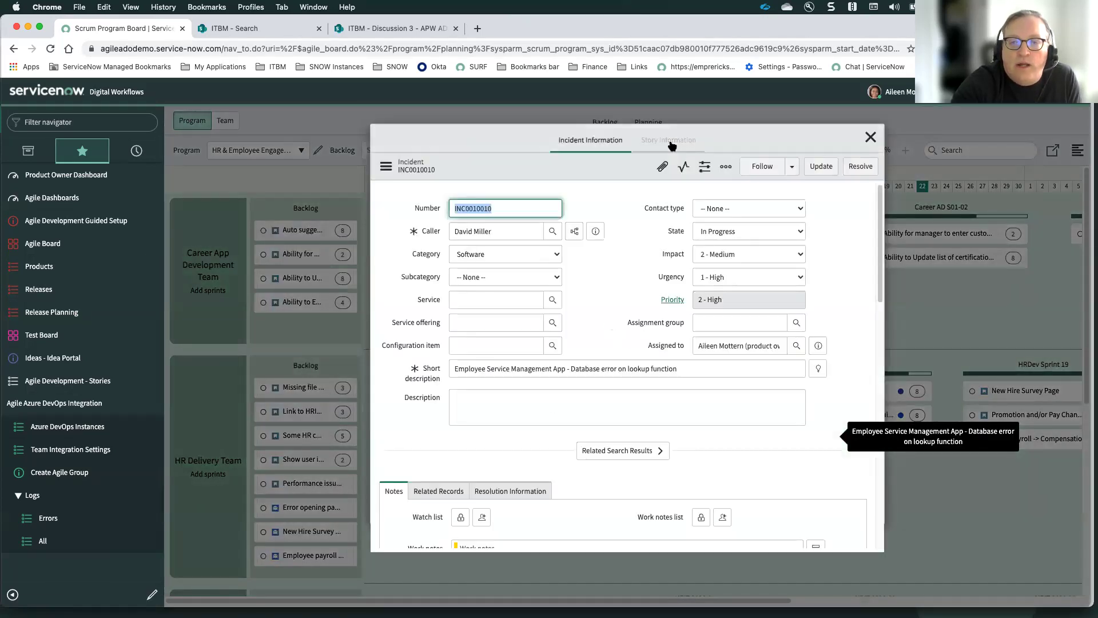
pyautogui.click(670, 142)
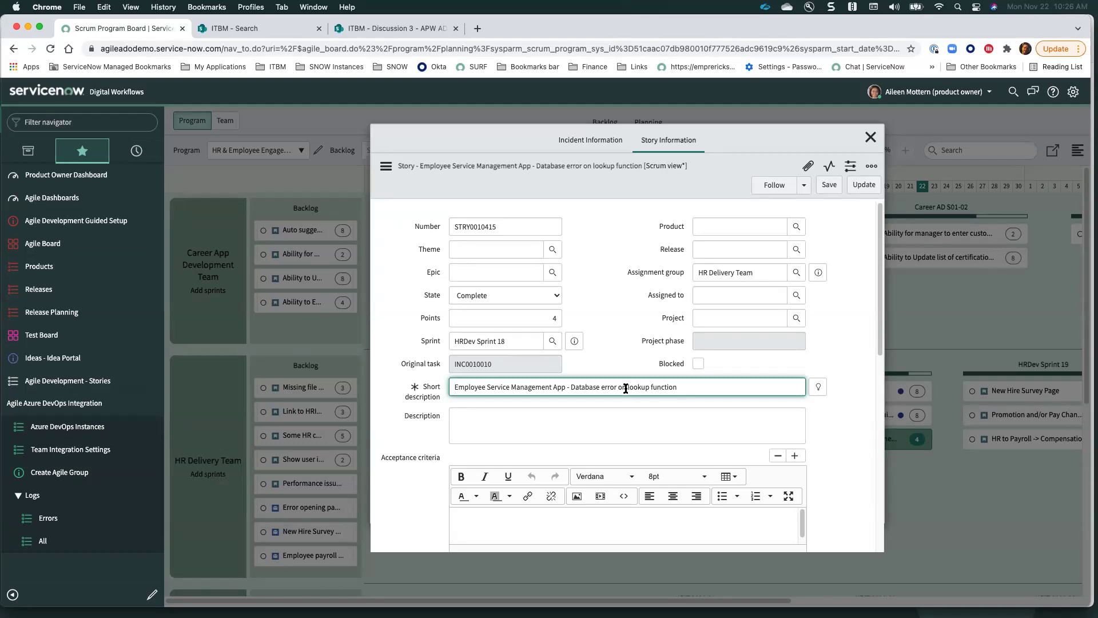
pyautogui.click(871, 138)
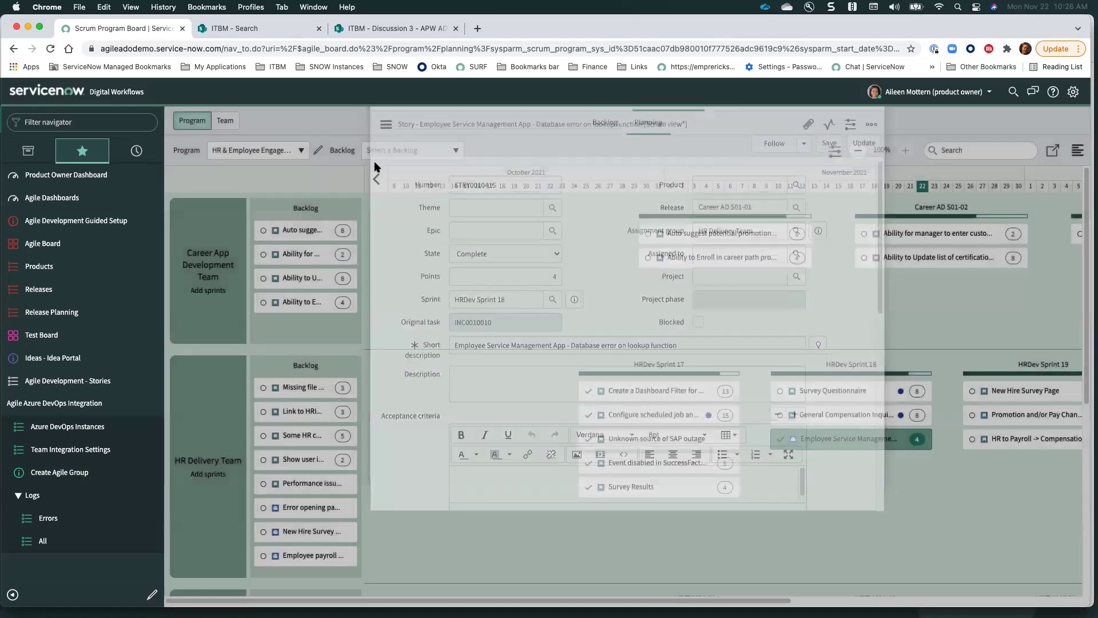
# Bring the Install Microsoft Azure DevOps Integration for Agile Development documentation into the ServiceNow browser window and review its setup tasks and procedure
pyautogui.click(478, 29)
pyautogui.press('super+w')
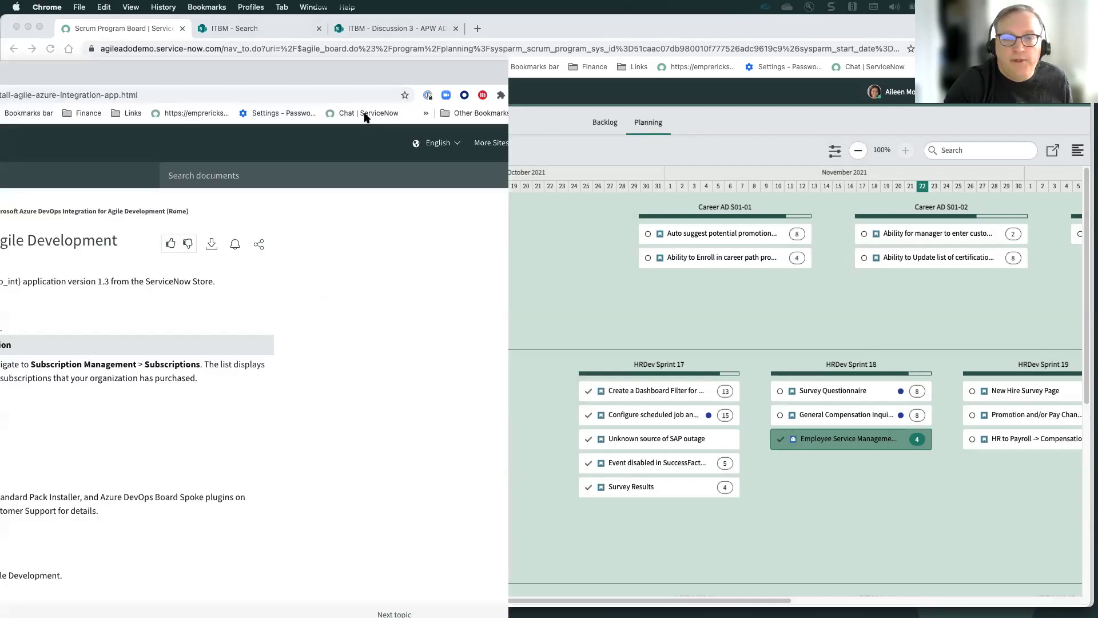
pyautogui.moveTo(0, 69); pyautogui.dragTo(137, 35)
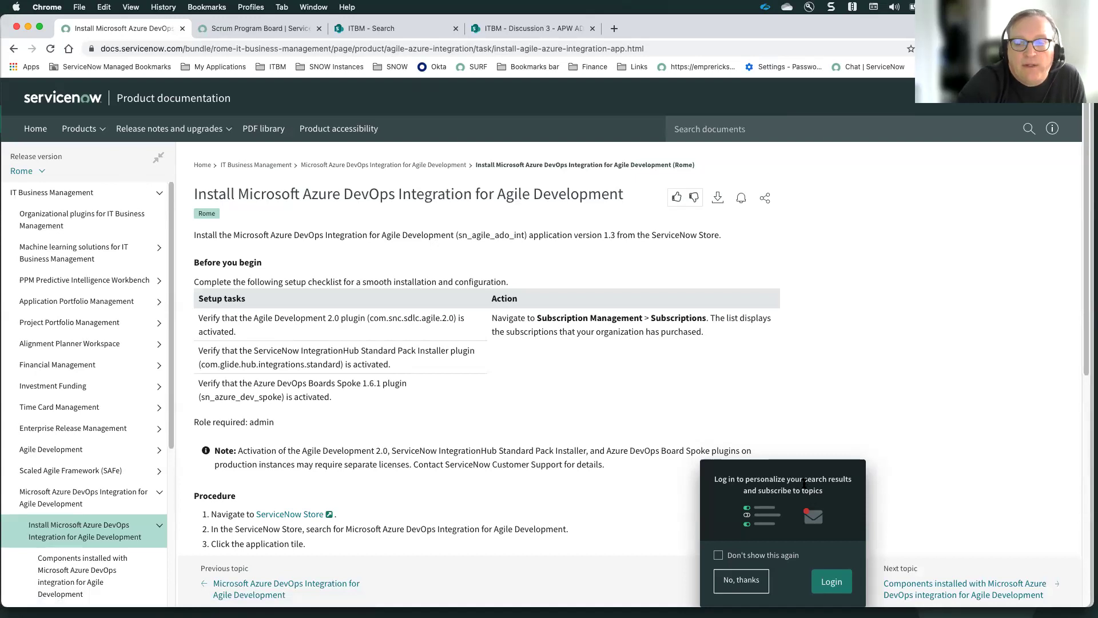
pyautogui.scroll(-5, 361, 472)
pyautogui.scroll(-1, 377, 471)
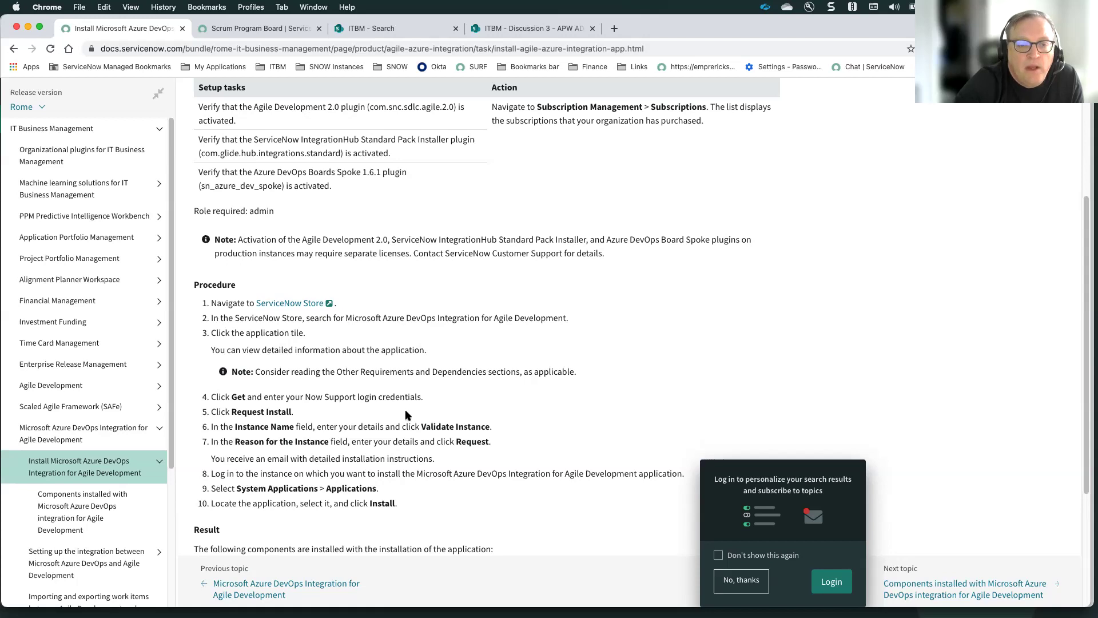
pyautogui.scroll(-5, 406, 414)
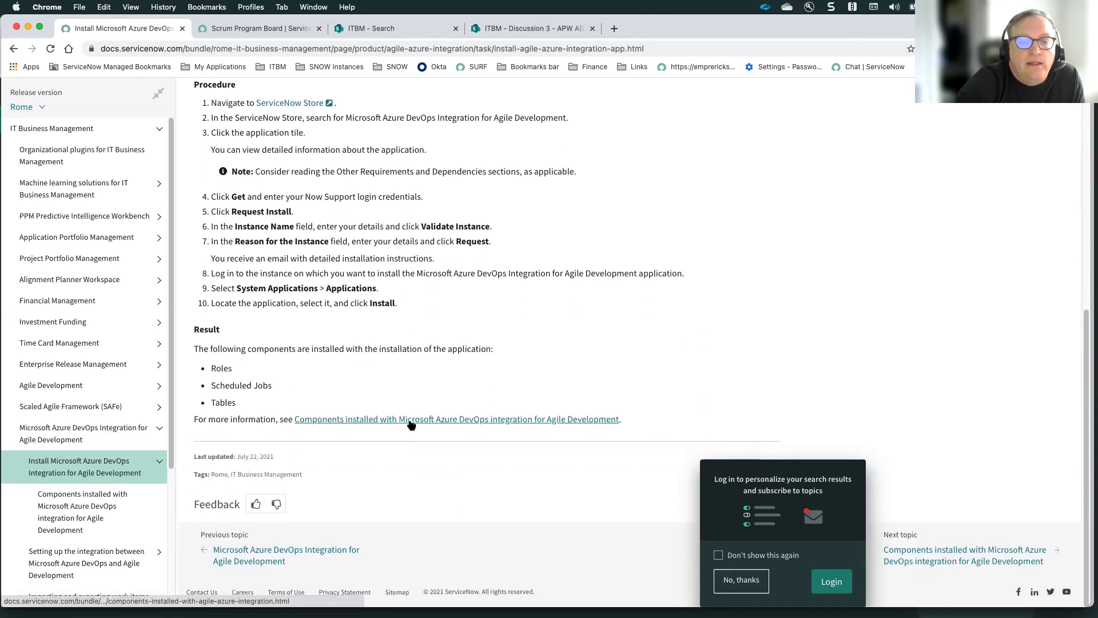
# Review the roles, scheduled jobs and tables in the linked installed-components topic, and the setup tasks in the following topic on setting up the integration
pyautogui.click(410, 419)
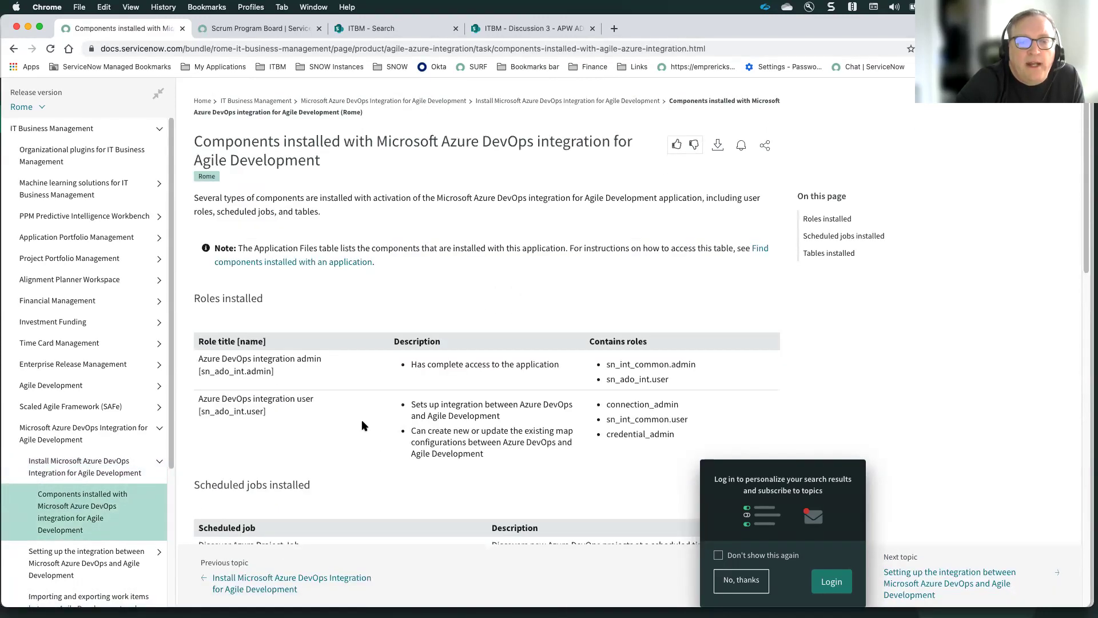
pyautogui.scroll(-10, 361, 421)
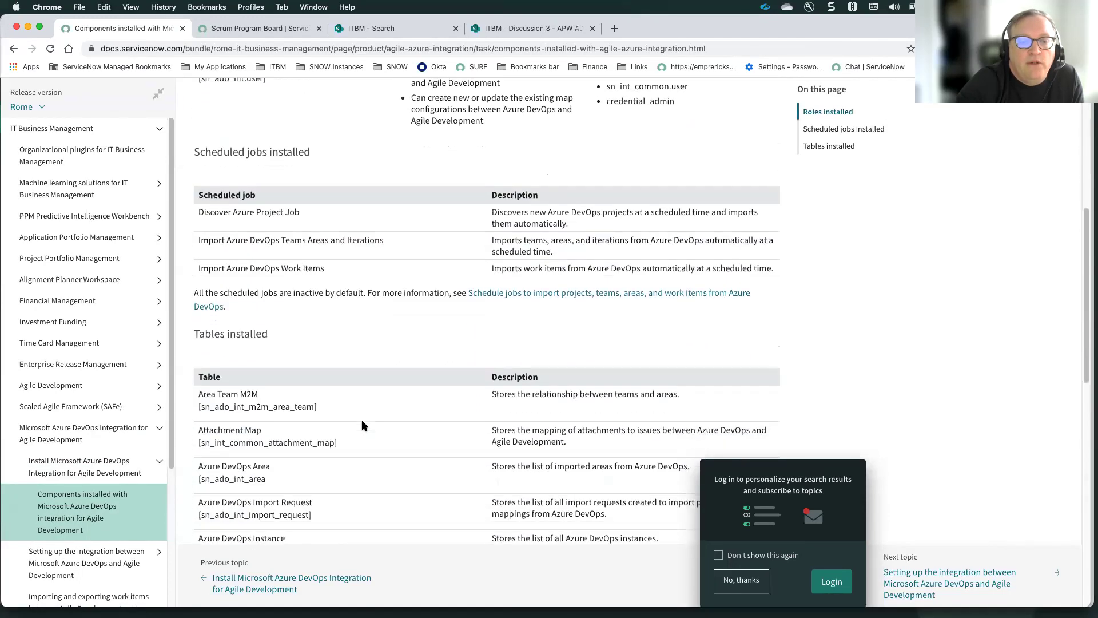
pyautogui.scroll(-10, 362, 426)
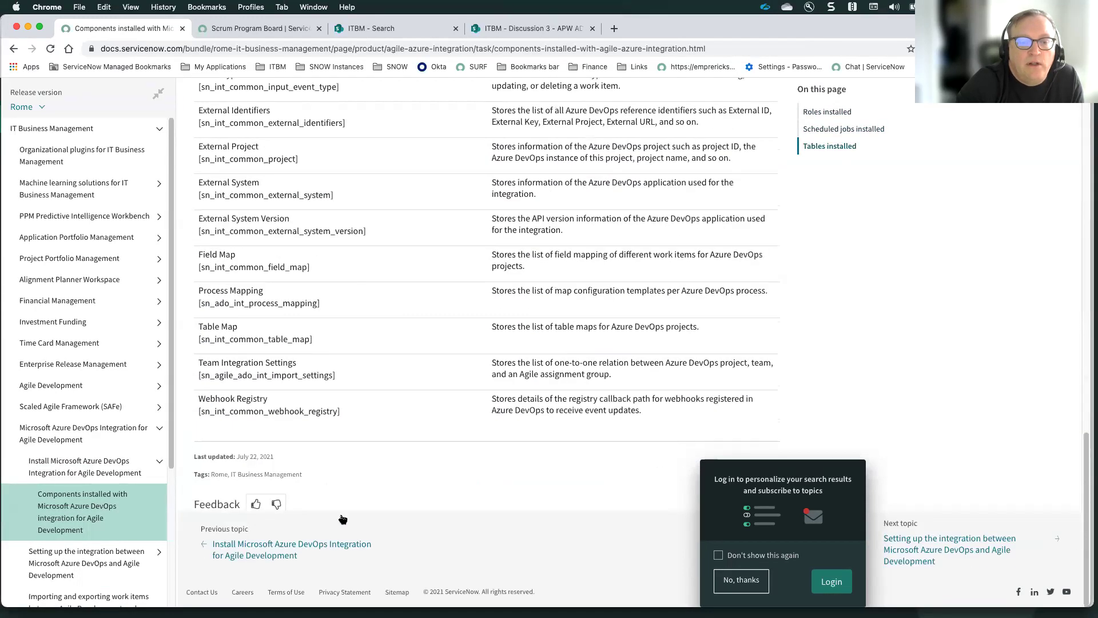
pyautogui.click(944, 550)
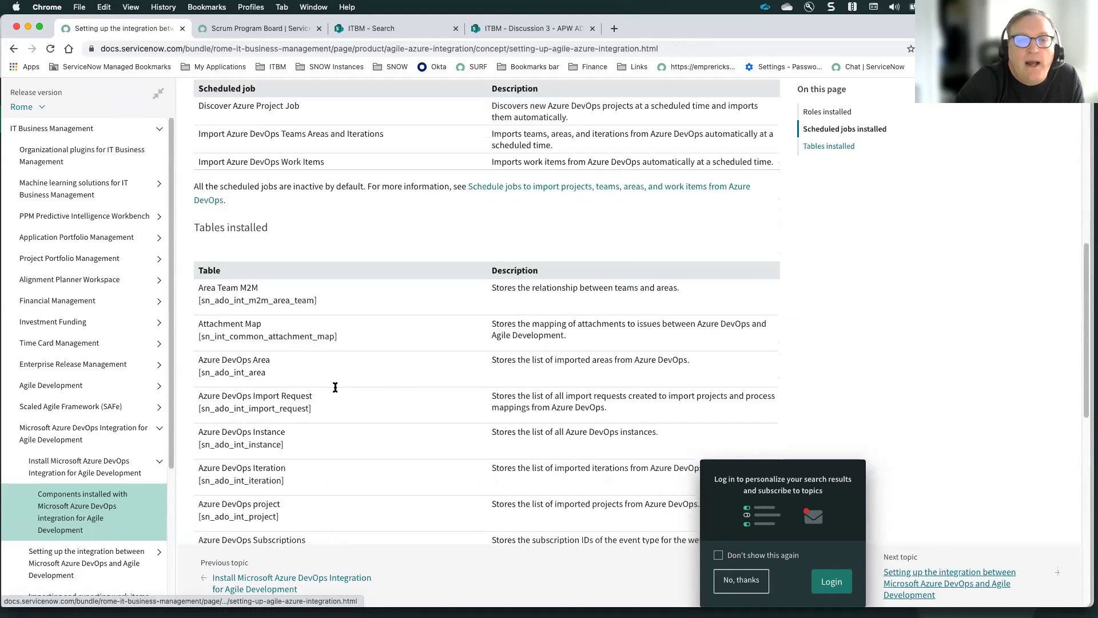
pyautogui.scroll(-2, 343, 366)
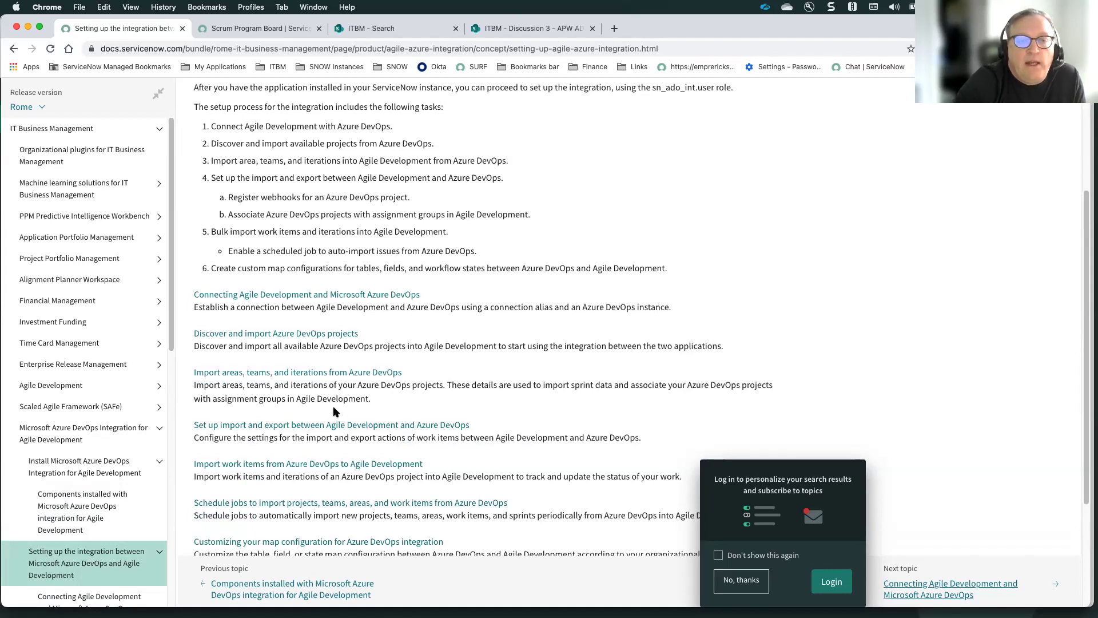
# Close the integration setup documentation and end the user impersonation in ServiceNow
pyautogui.scroll(4, 379, 298)
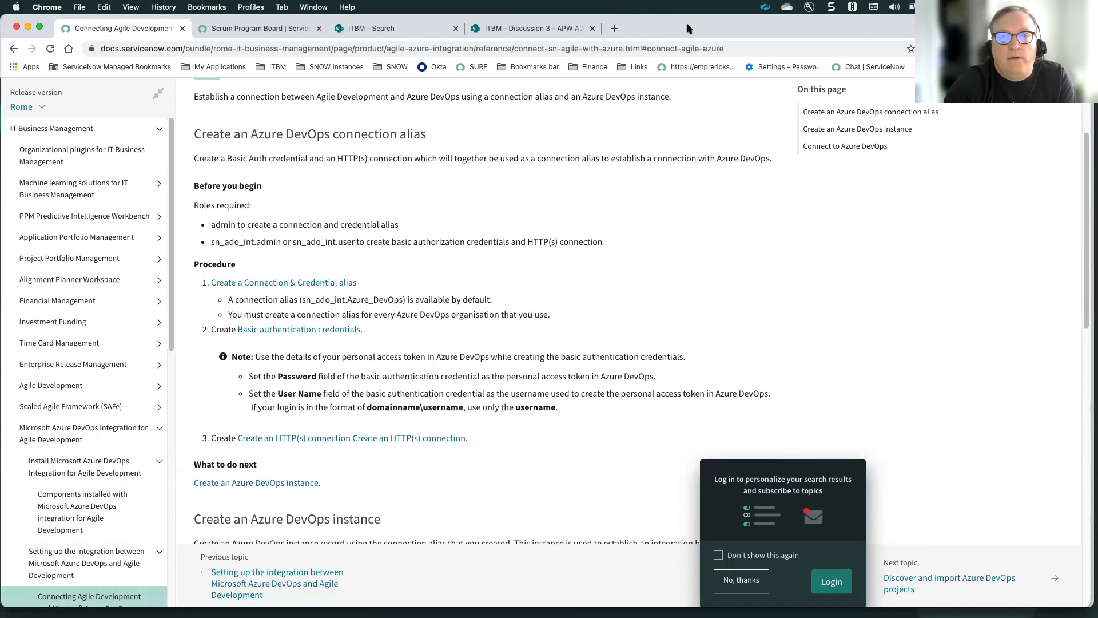
pyautogui.middleClick(135, 26)
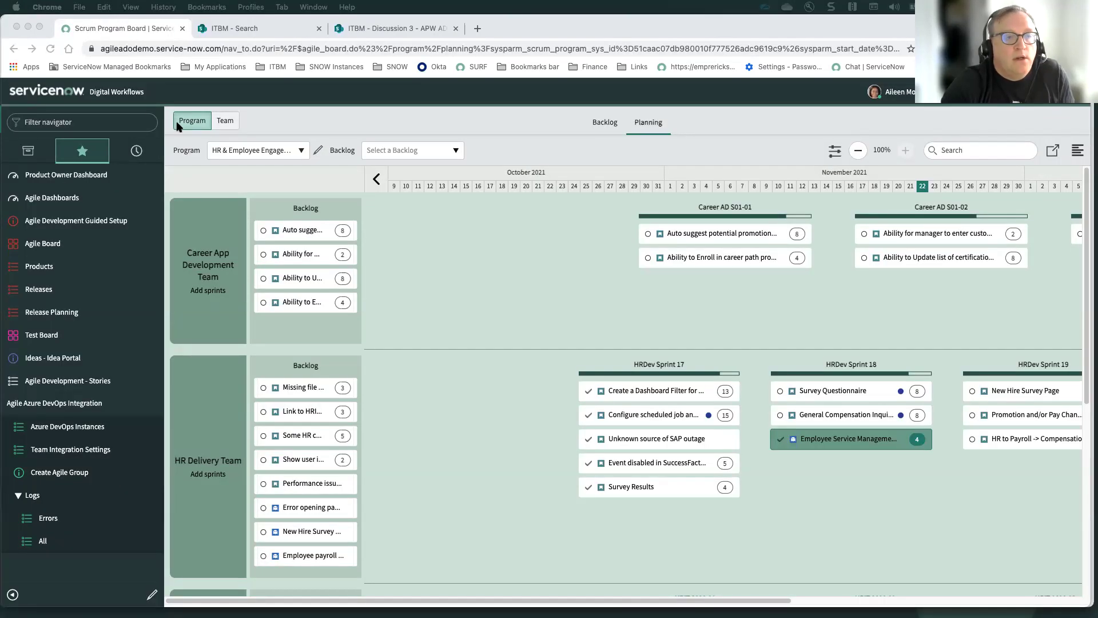
pyautogui.click(116, 120)
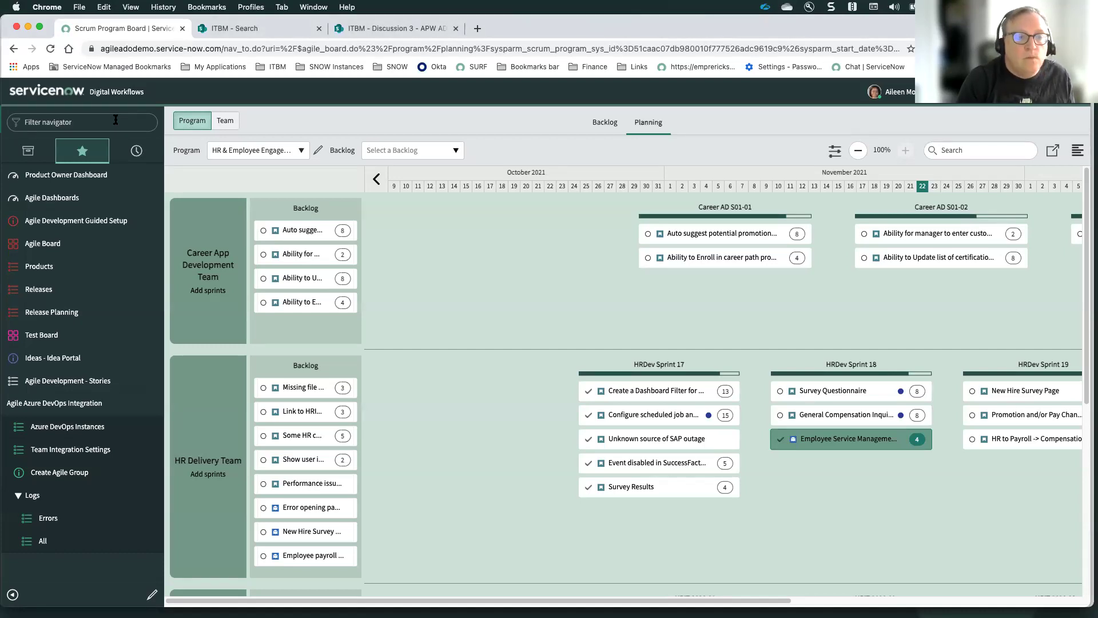
pyautogui.click(895, 92)
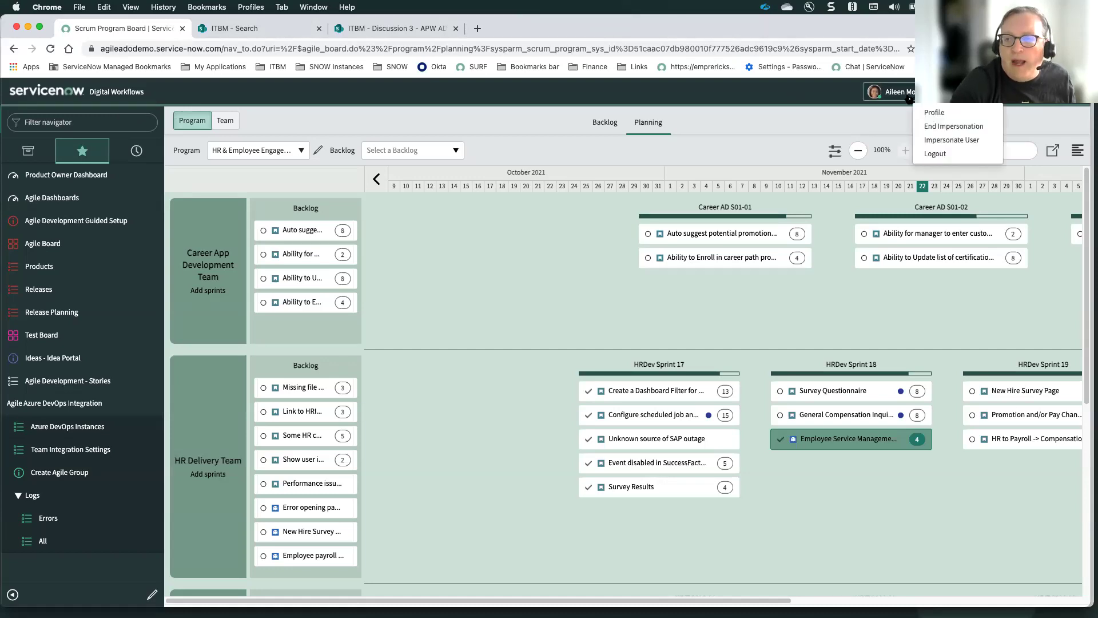
pyautogui.click(953, 127)
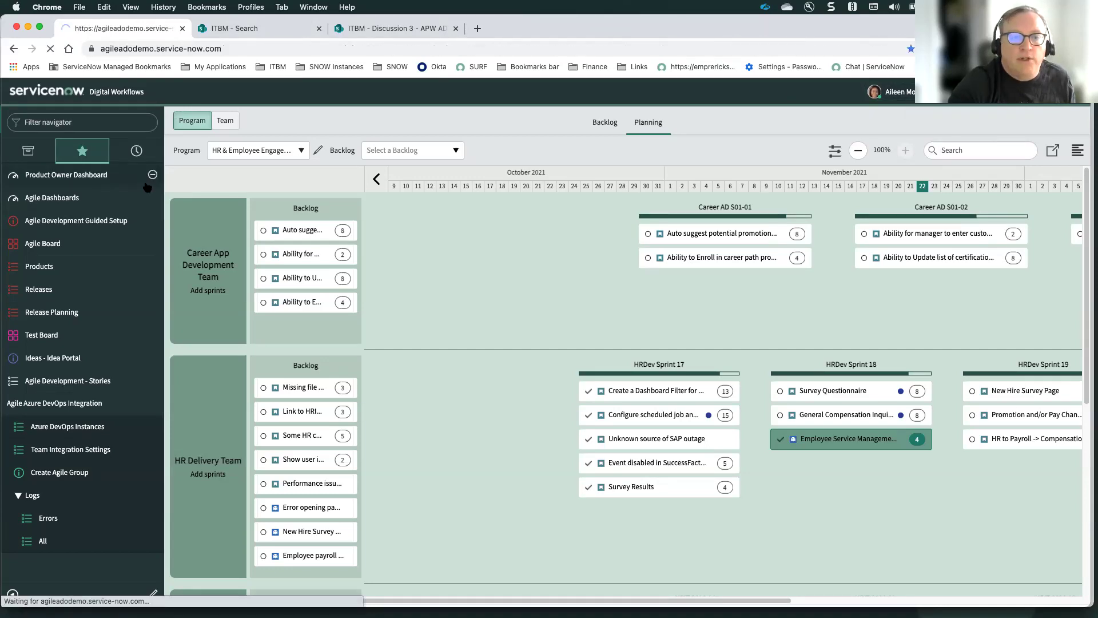
# Filter the navigator for "connec" and open the ADODemo record in Connection & Credential Aliases
pyautogui.click(81, 123)
pyautogui.write('co')
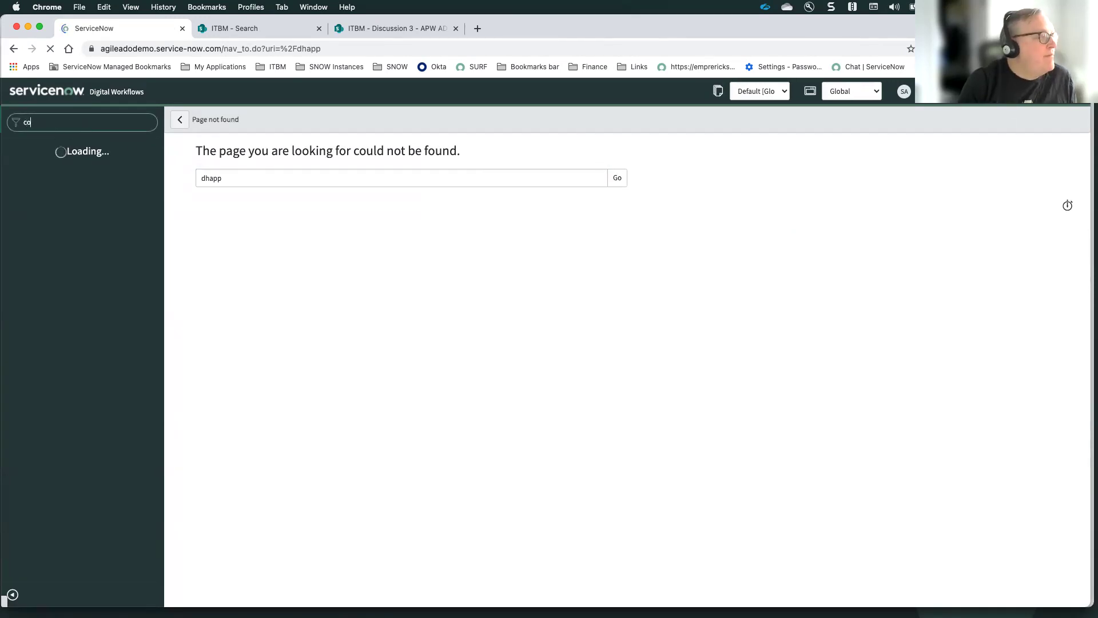
pyautogui.write('nnec')
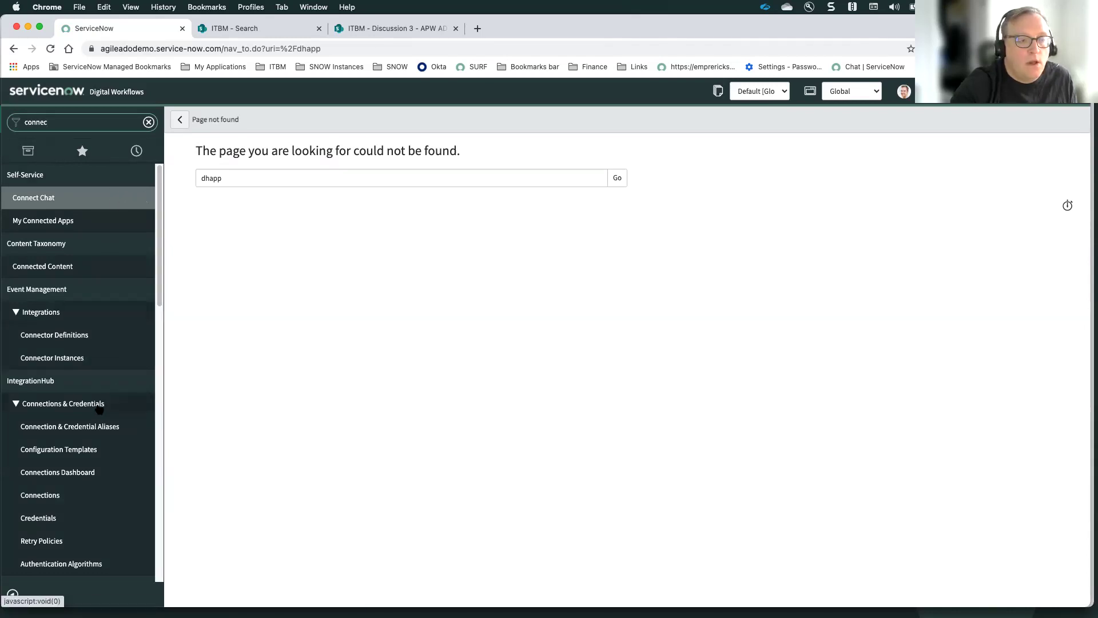
pyautogui.click(79, 432)
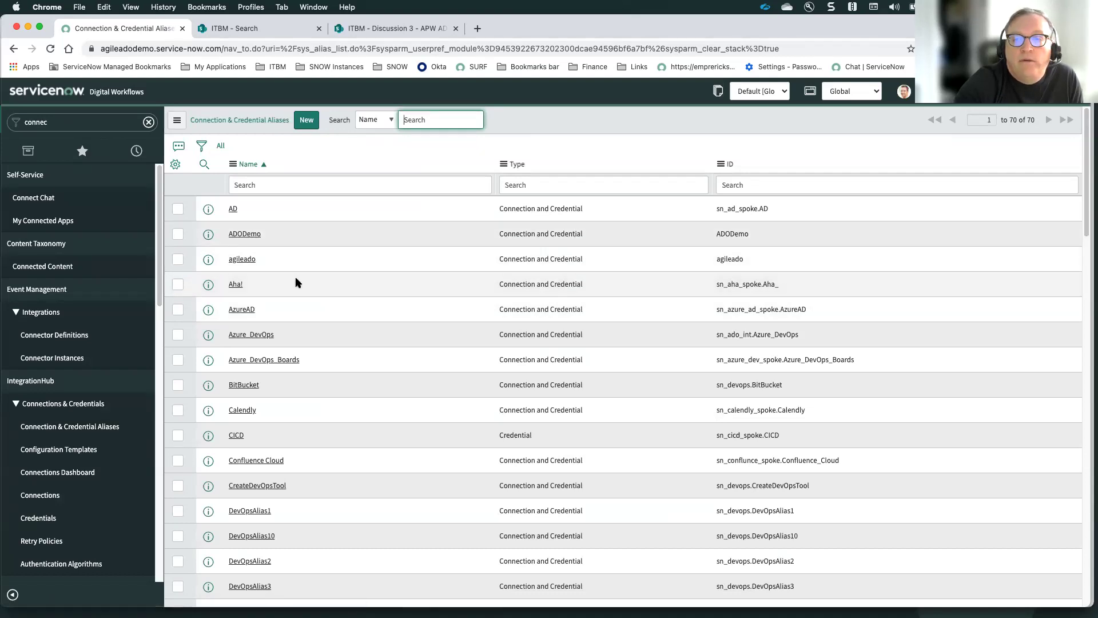
pyautogui.click(246, 235)
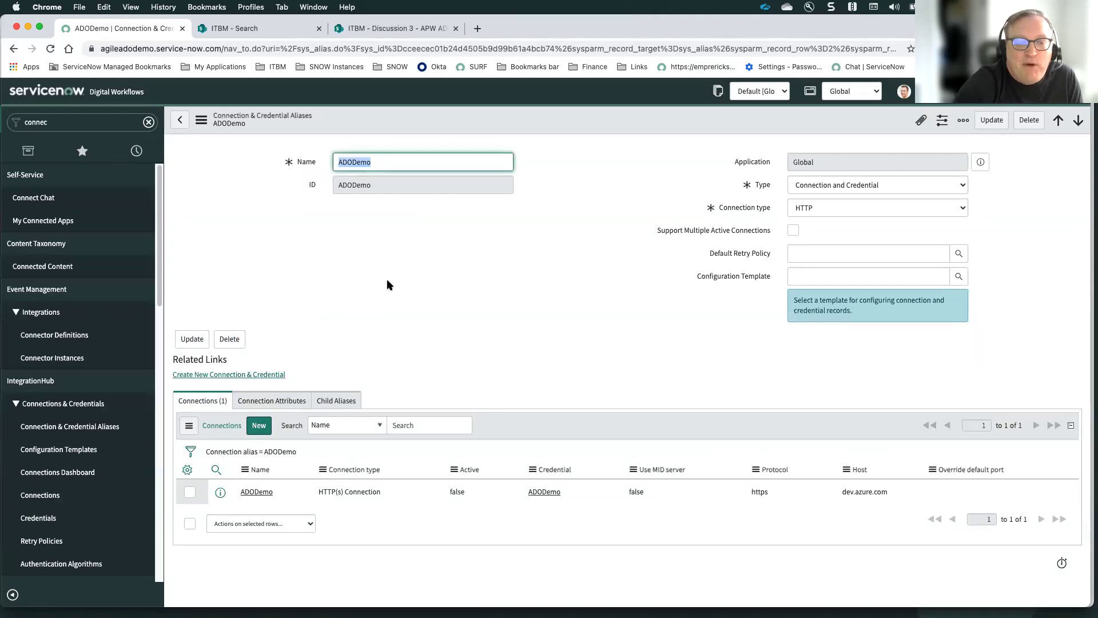
# Open the alias's ADODemo HTTP(s) connection and view the Basic Auth credentials record linked to it
pyautogui.click(257, 492)
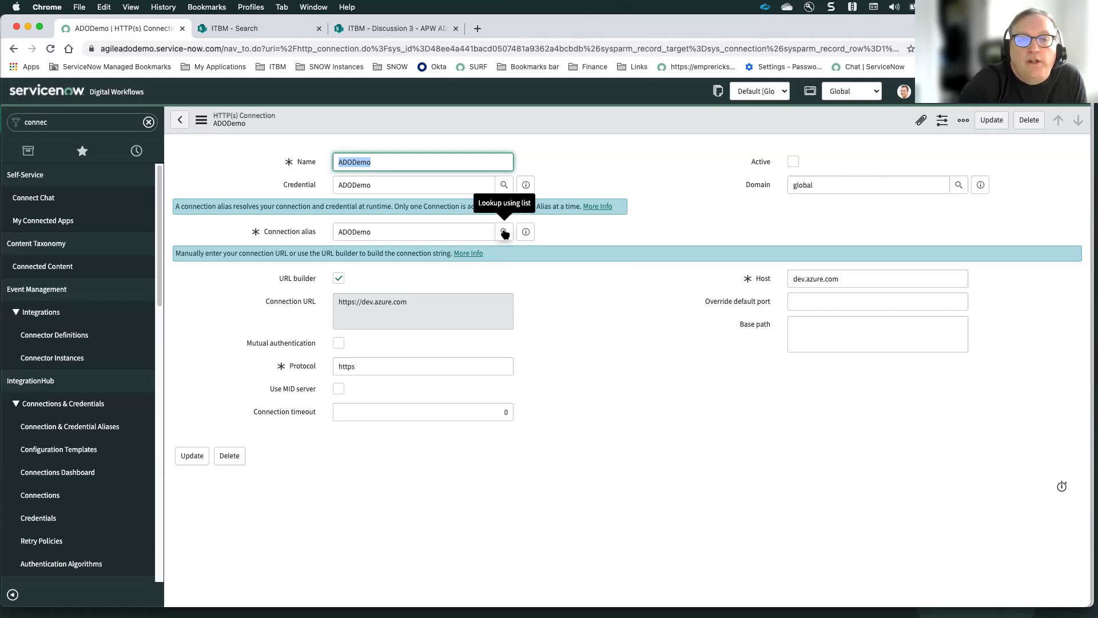
pyautogui.click(506, 186)
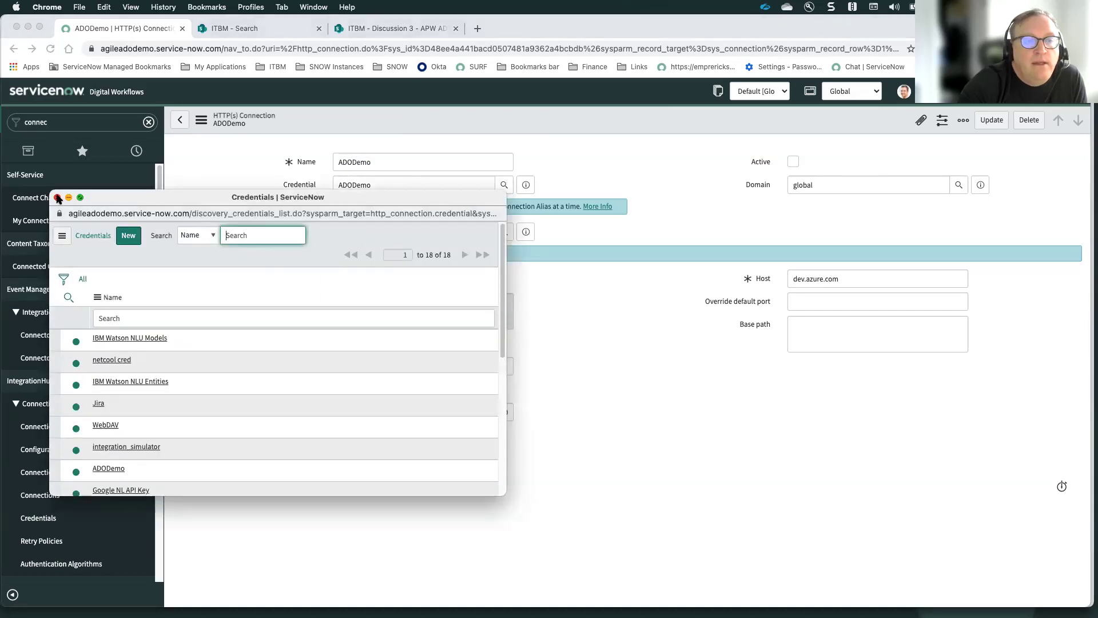
pyautogui.click(57, 198)
pyautogui.click(526, 185)
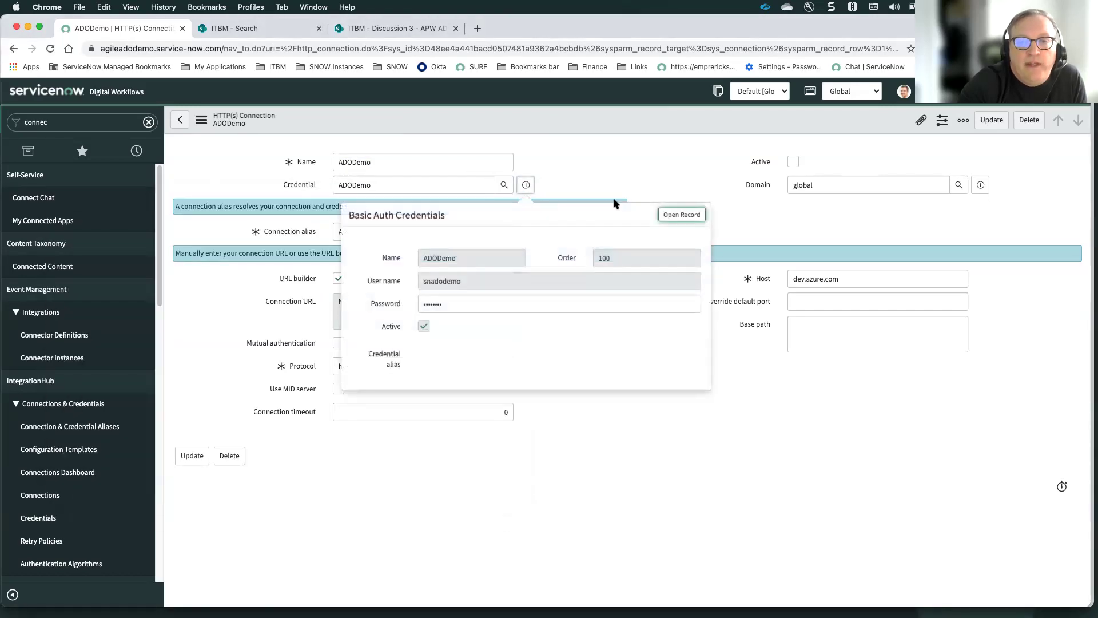
pyautogui.click(682, 215)
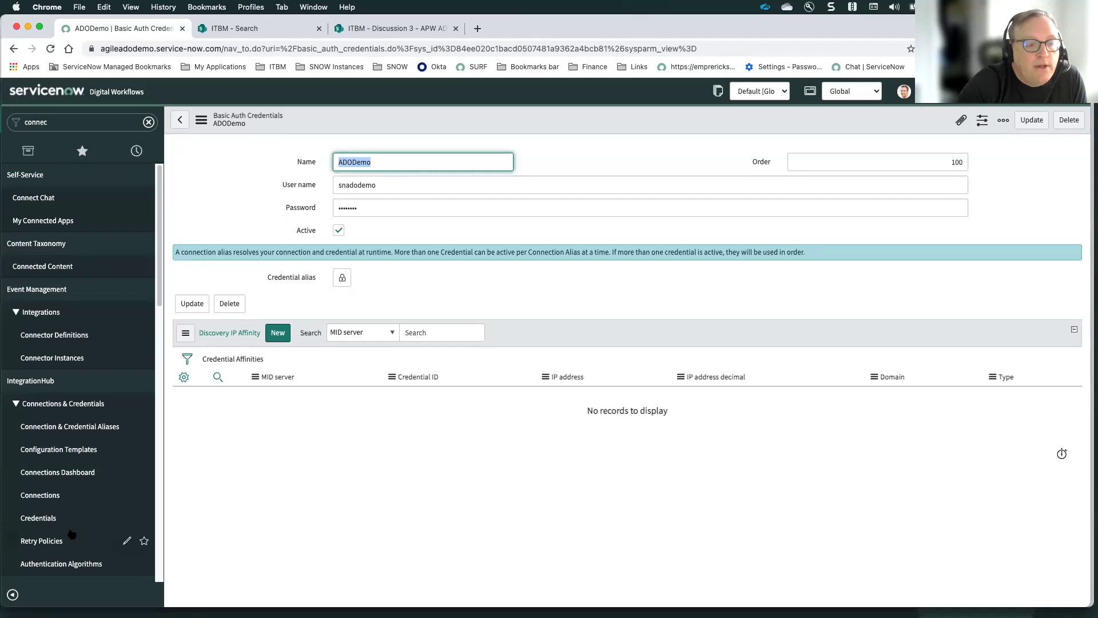
# Go to the Credentials list and open the ADODemo basic authentication record from there
pyautogui.scroll(-3, 72, 535)
pyautogui.click(51, 440)
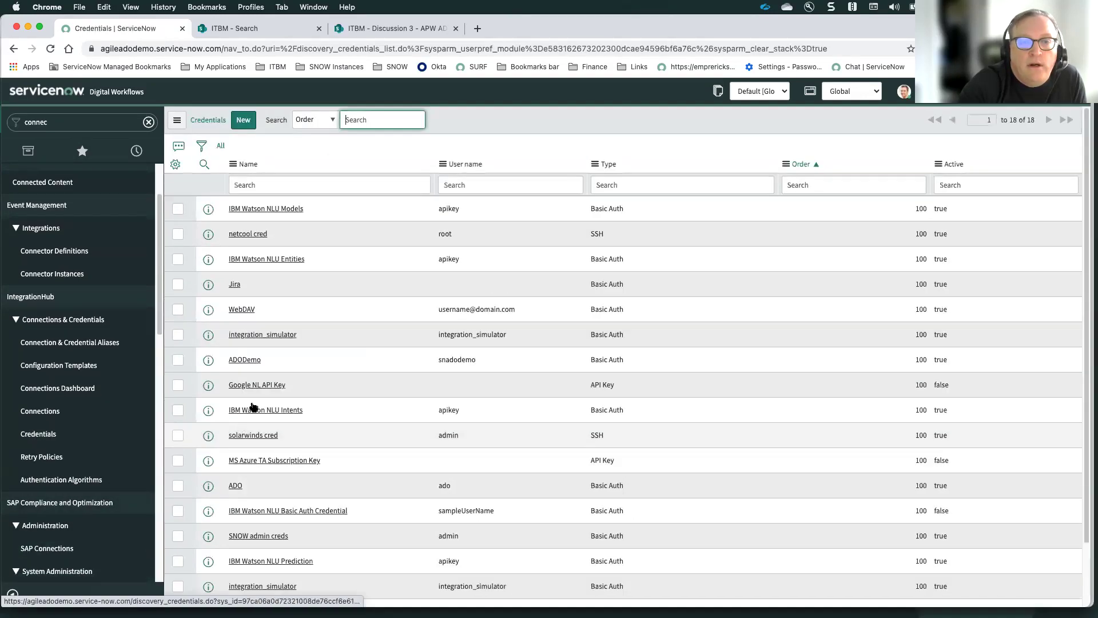
pyautogui.scroll(-1, 304, 409)
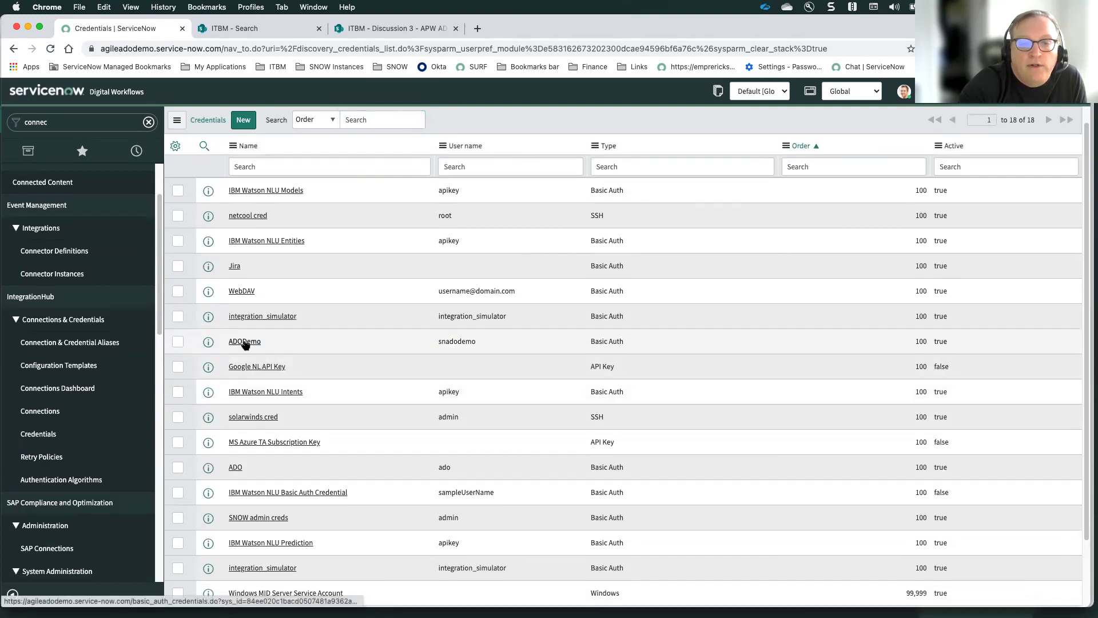
pyautogui.click(246, 346)
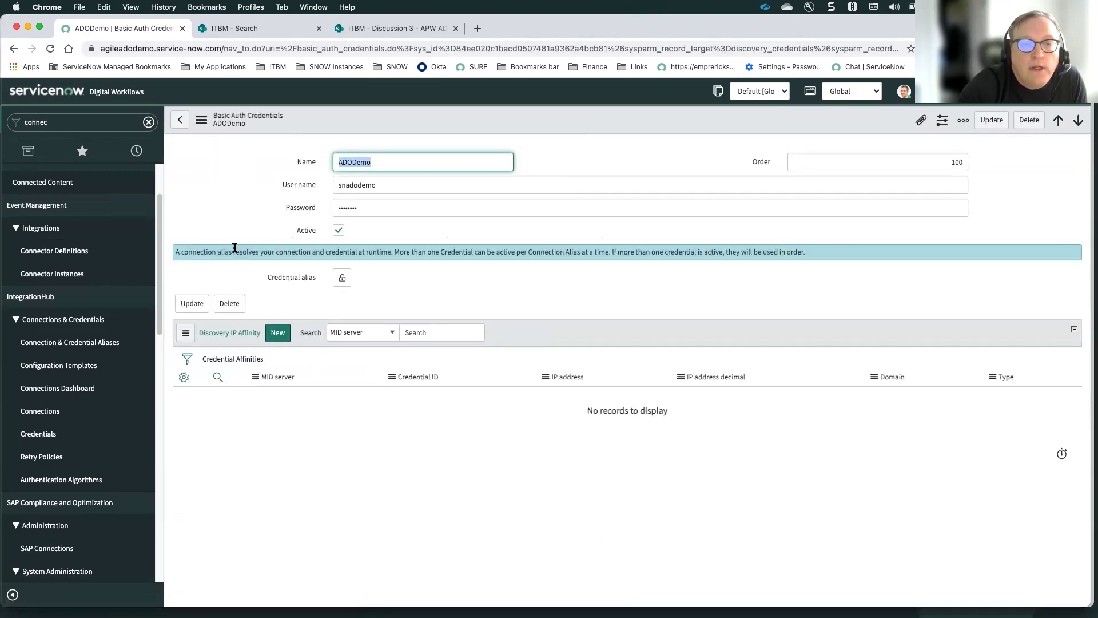
# Filter the navigator for "oauth" and open the System OAuth Application Registry
pyautogui.scroll(-1, 111, 480)
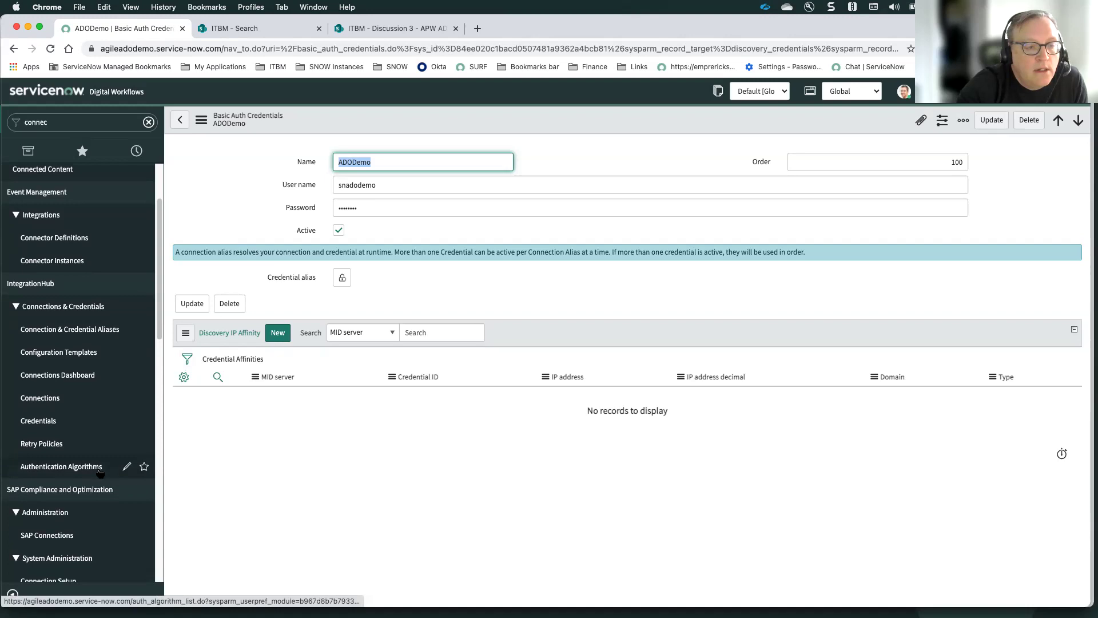
pyautogui.scroll(-4, 93, 466)
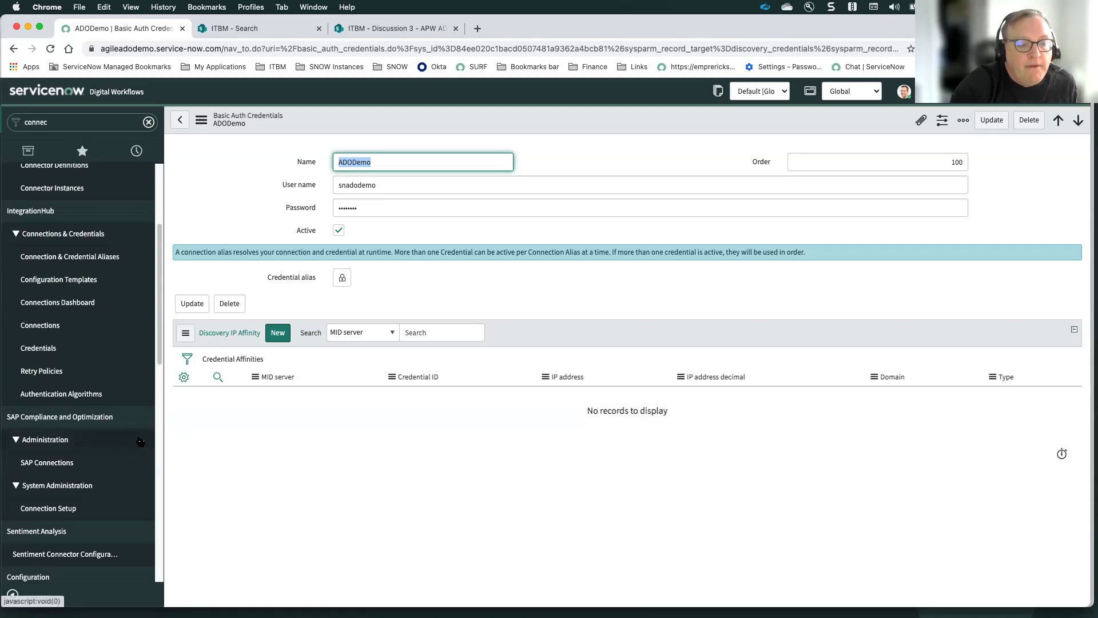
pyautogui.click(62, 124)
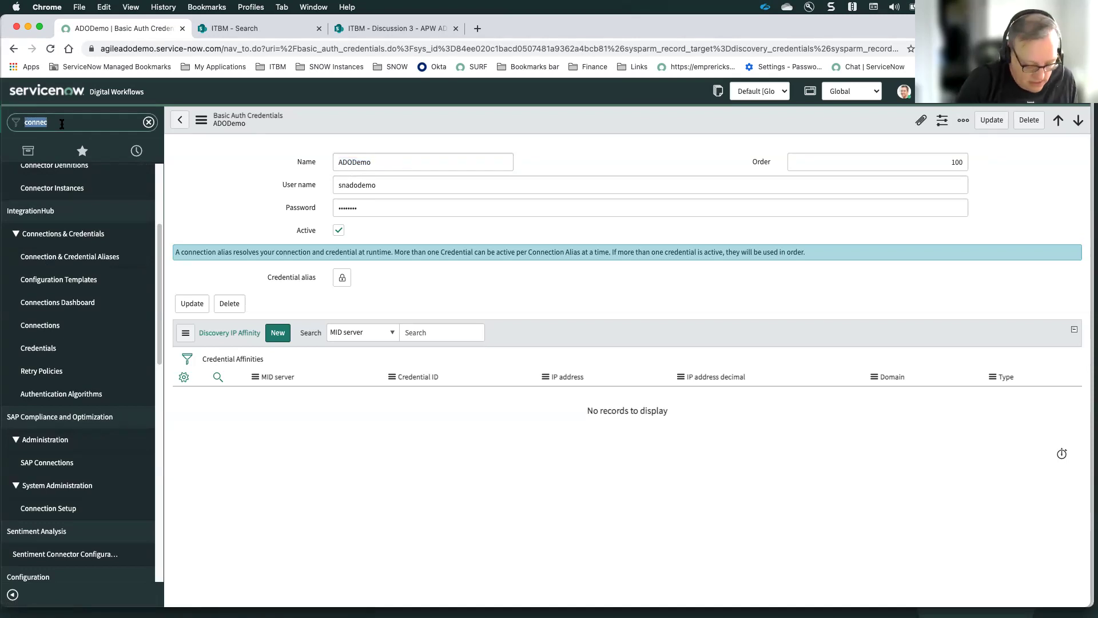
pyautogui.write('aou')
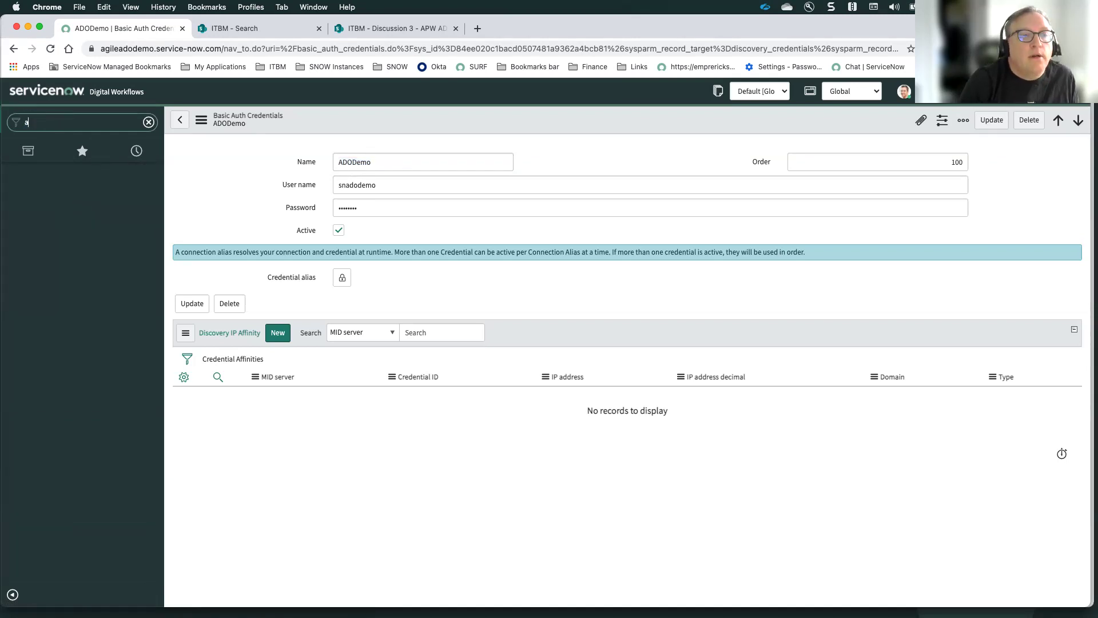
pyautogui.press('BackSpace')
pyautogui.write('oauth')
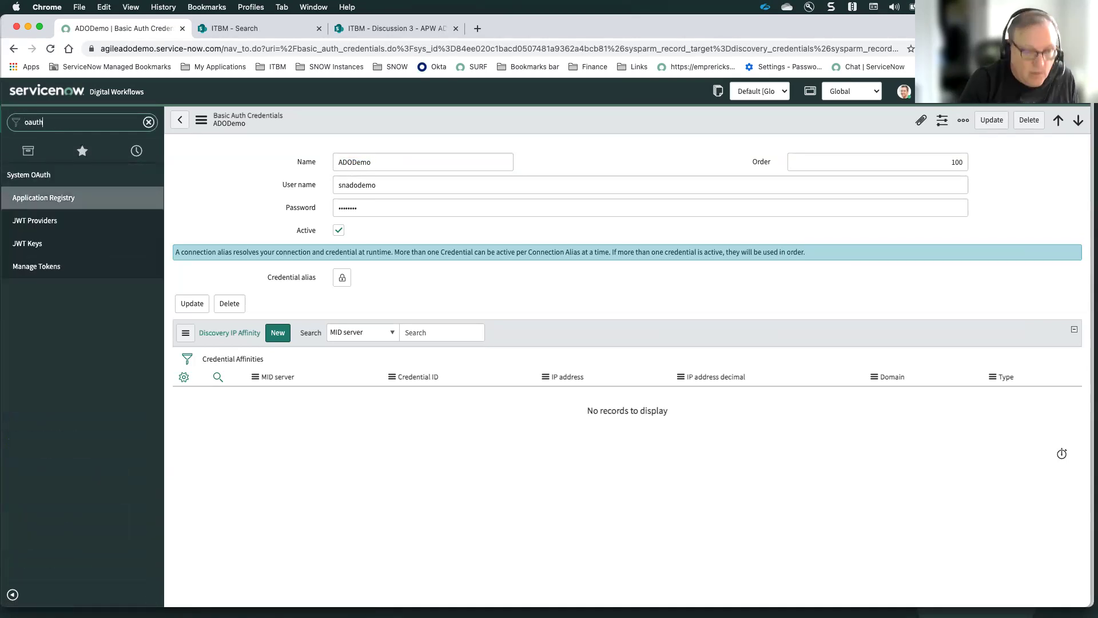
pyautogui.click(63, 200)
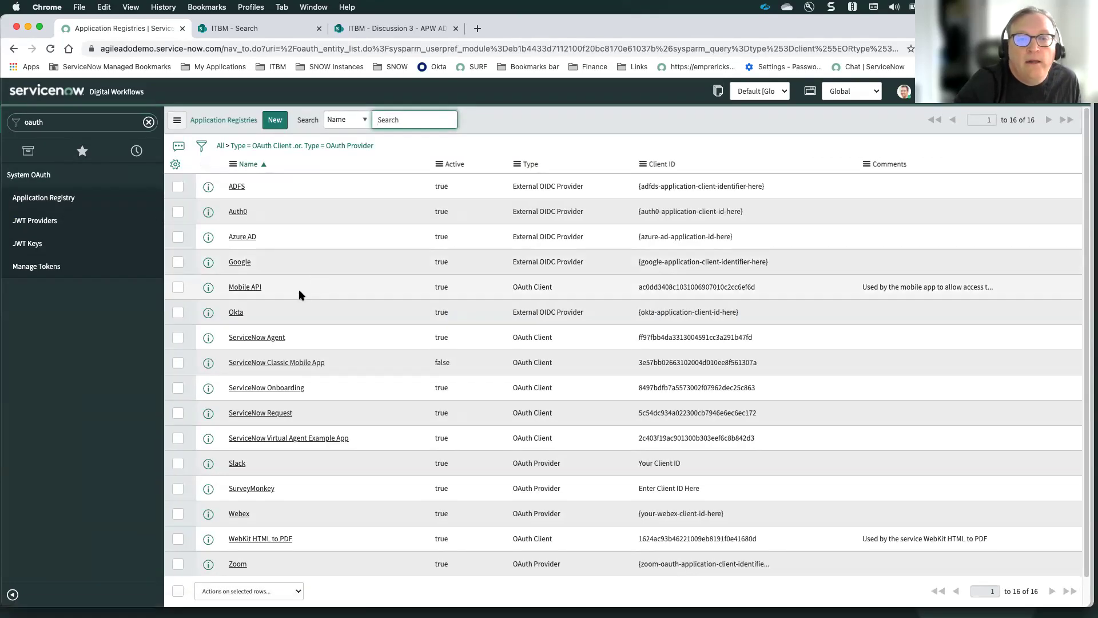
# Look through the application registries, view the Azure AD OIDC provider record, and return to the list
pyautogui.scroll(-1, 300, 295)
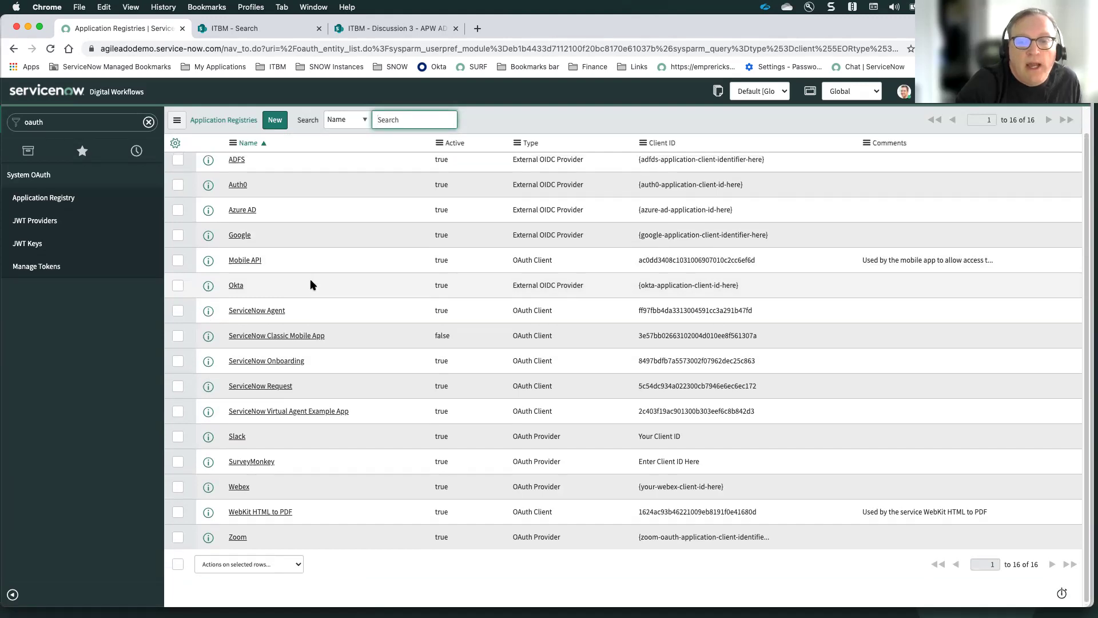
pyautogui.scroll(1, 310, 280)
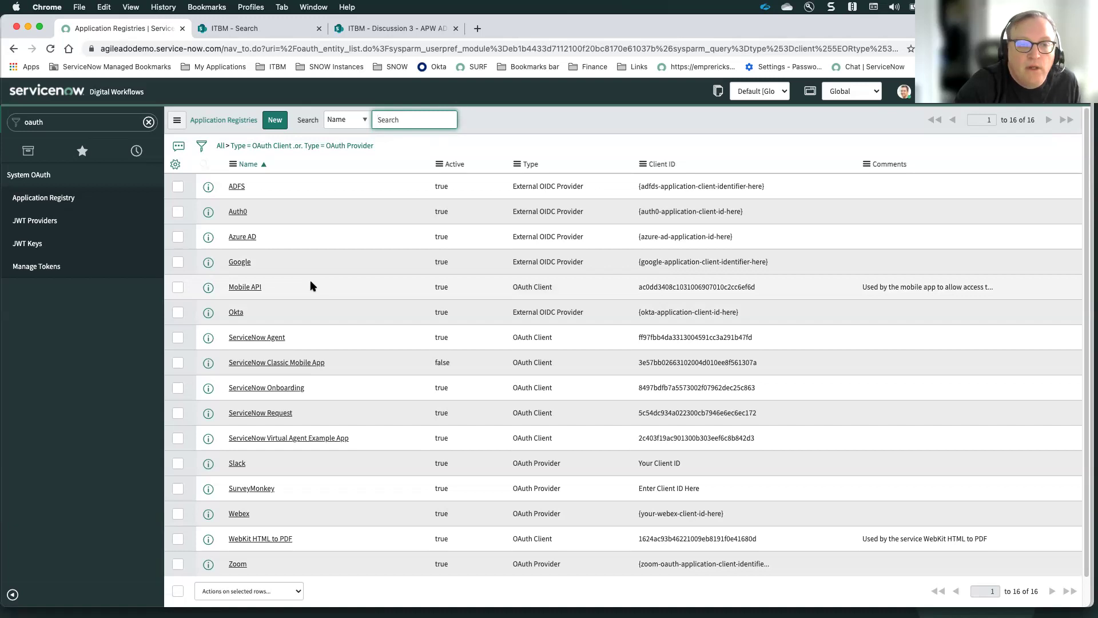
pyautogui.click(244, 237)
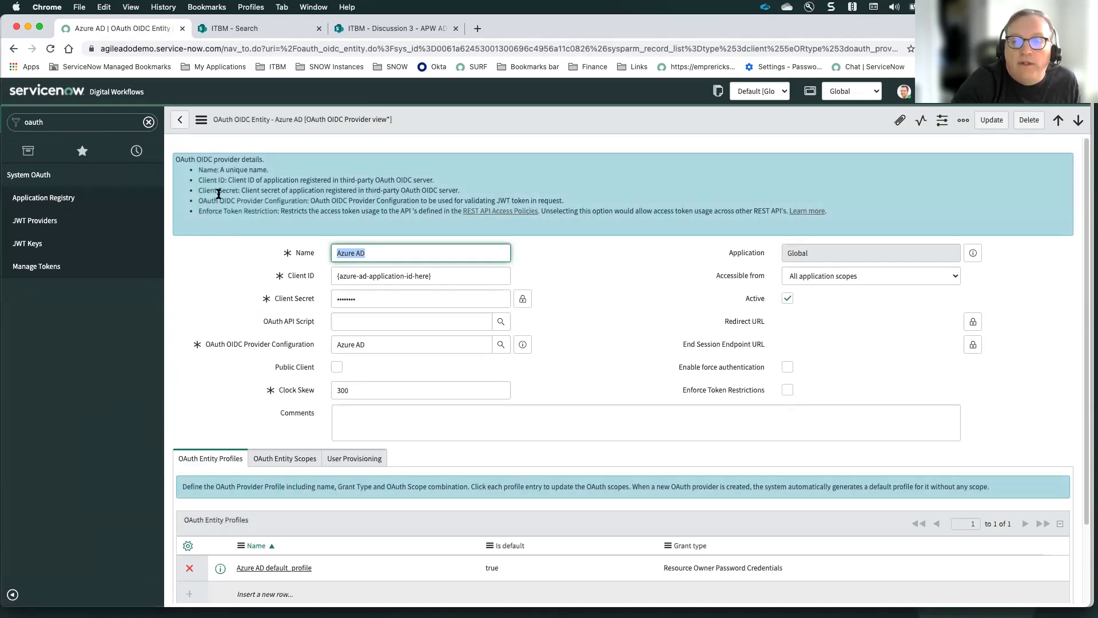
pyautogui.click(179, 121)
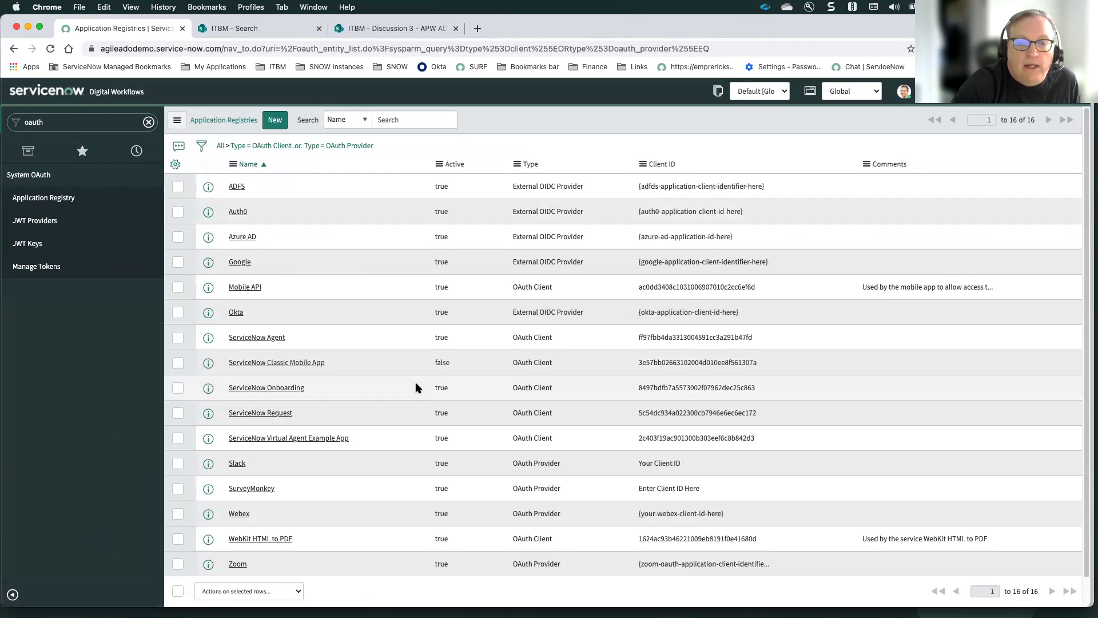
# Filter the navigator for "azure" and look through the Agile Azure DevOps Integration modules
pyautogui.click(64, 125)
pyautogui.write('azur')
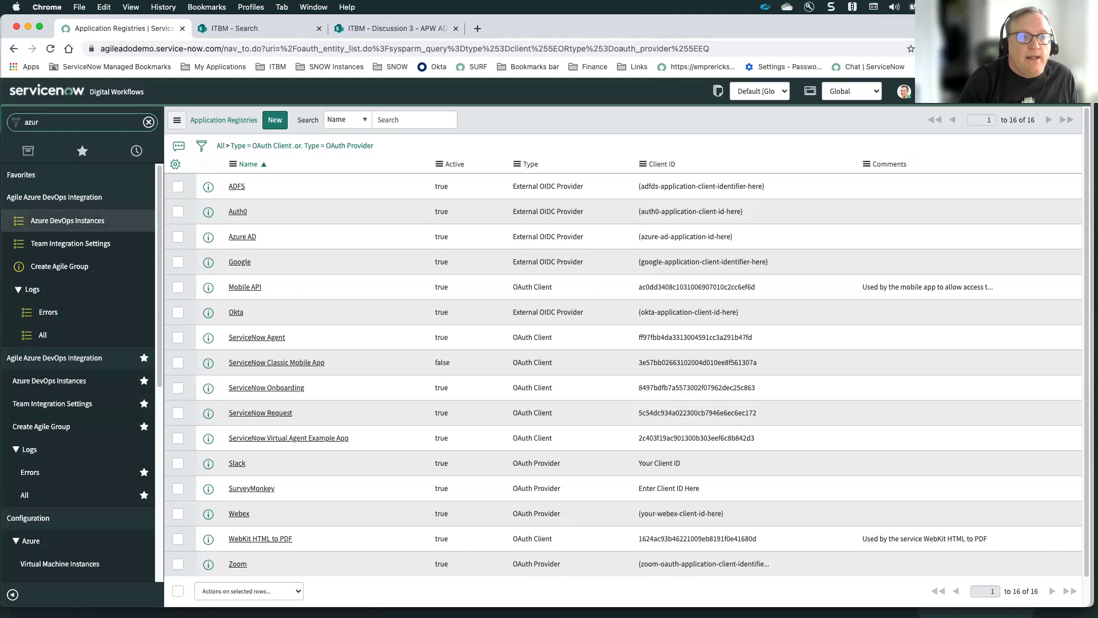
pyautogui.write('e')
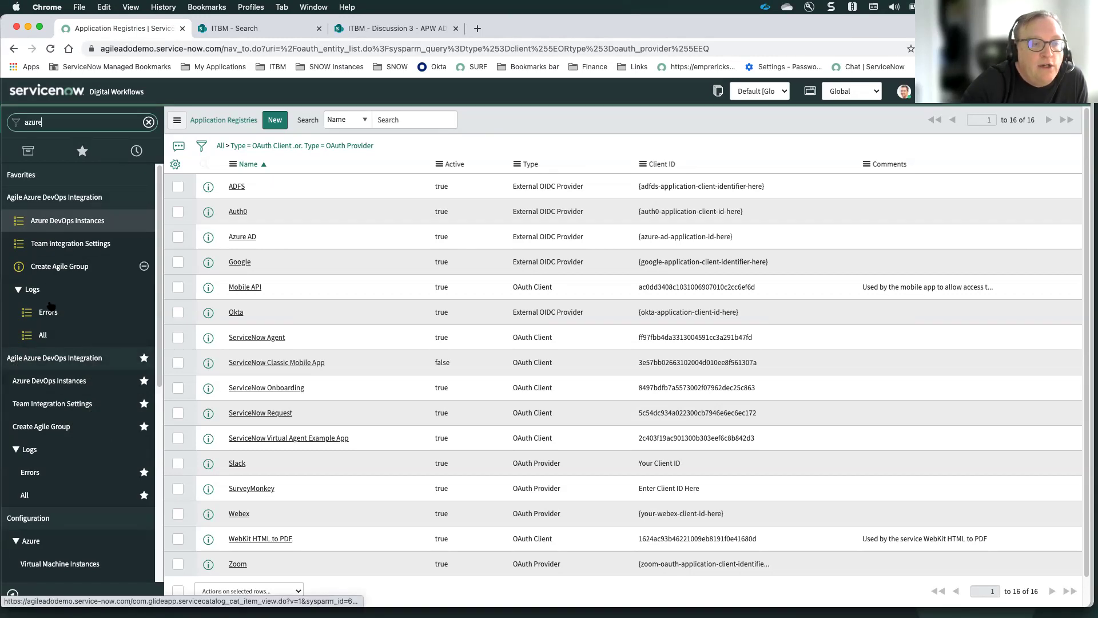
pyautogui.scroll(-3, 77, 468)
pyautogui.scroll(2, 76, 466)
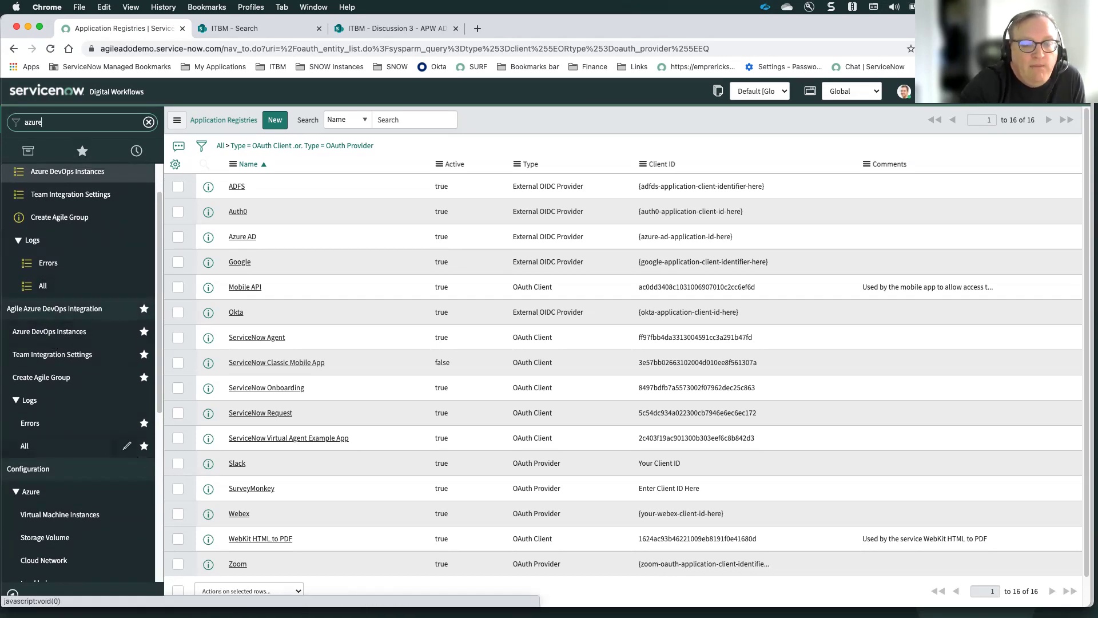
# Switch to Azure DevOps in Firefox and view the adoIntegration project's summary and its work items
pyautogui.moveTo(367, 597)
pyautogui.click(565, 592)
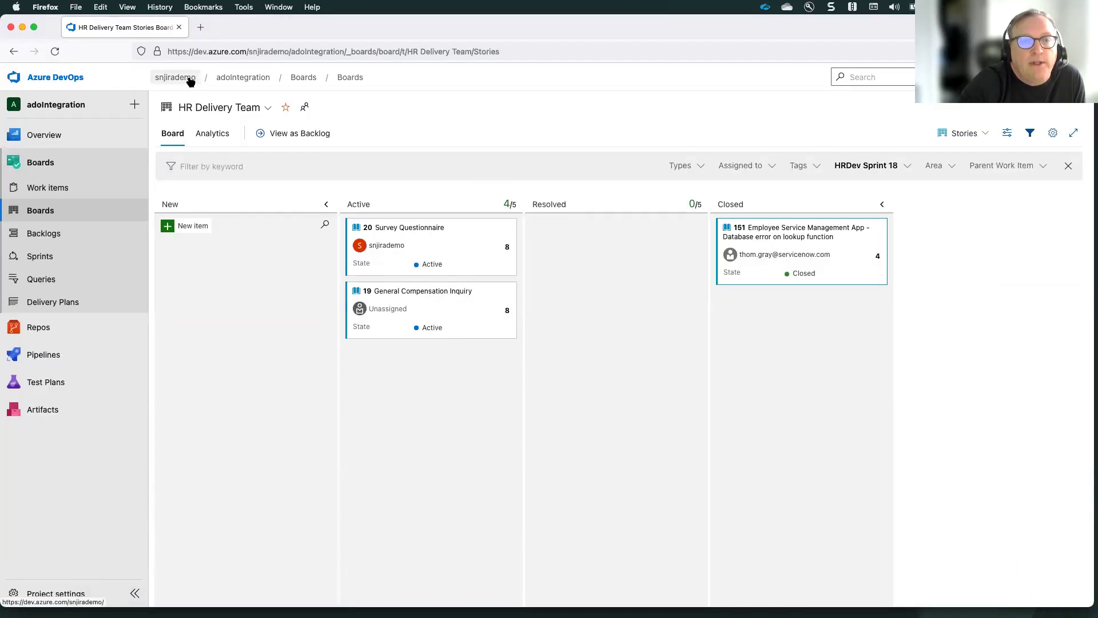
pyautogui.click(250, 79)
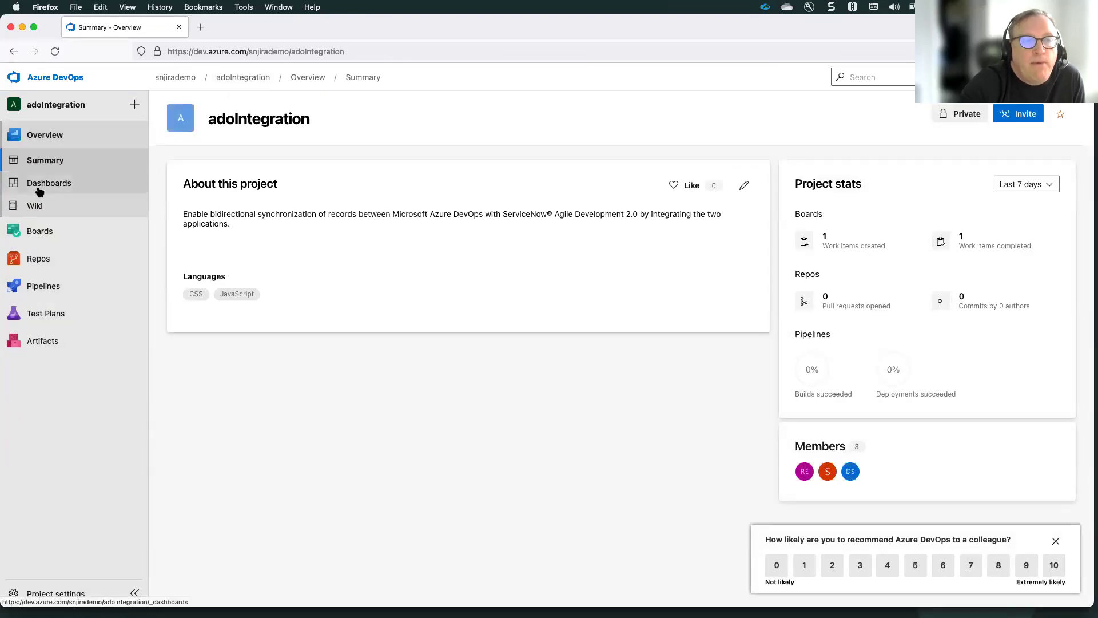
pyautogui.click(39, 231)
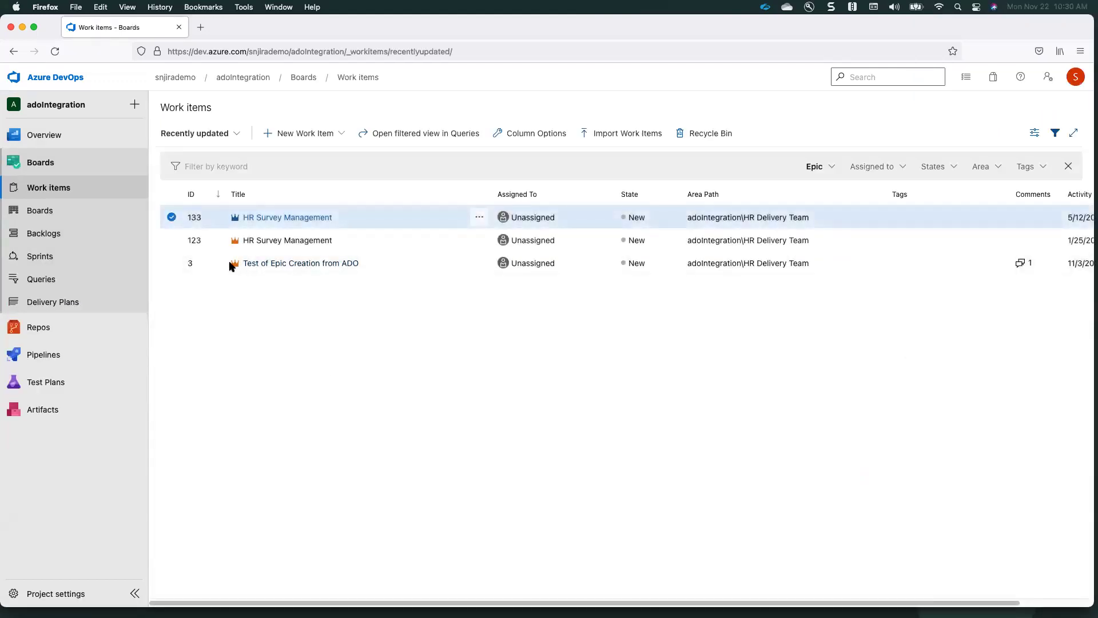
# Open the HR Delivery Team's sprint backlog, view the available teams in the team selector, and close the selector
pyautogui.click(38, 256)
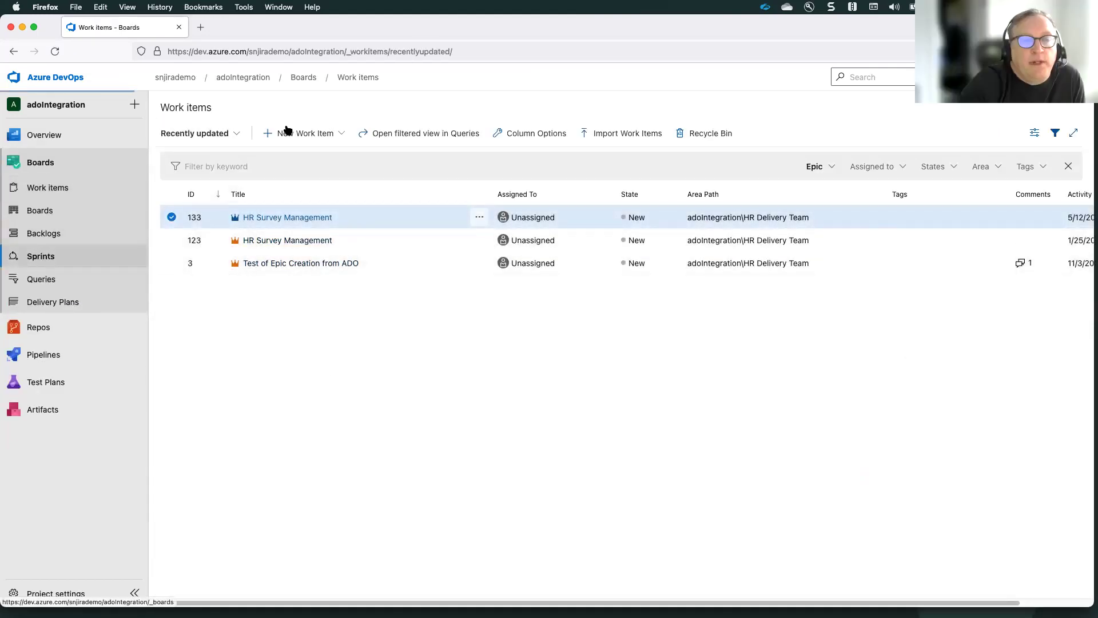
pyautogui.click(267, 108)
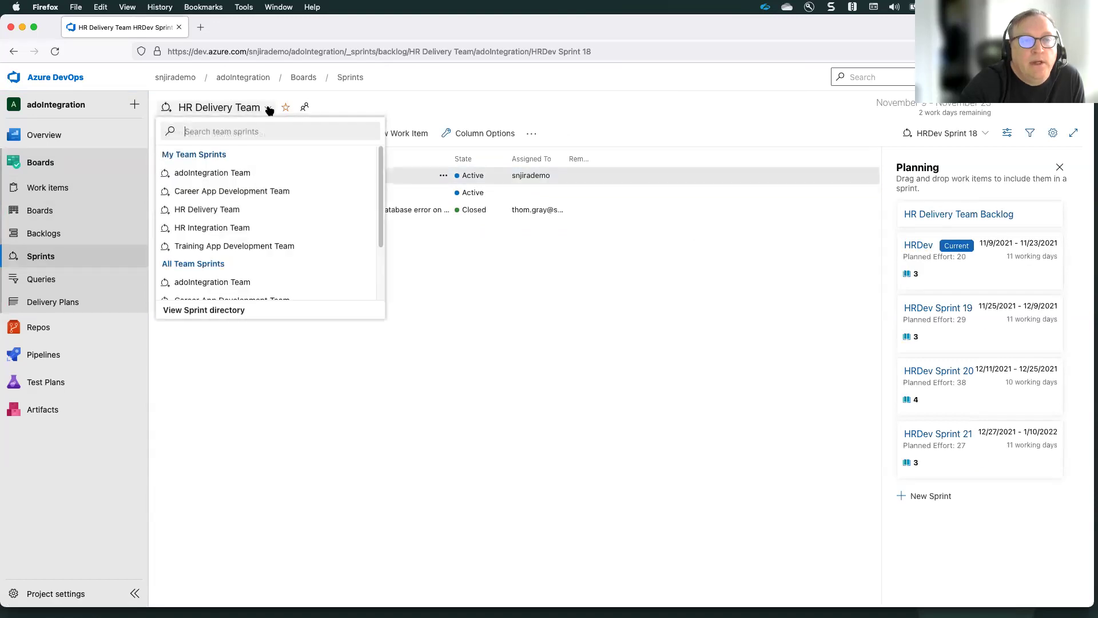
pyautogui.click(668, 263)
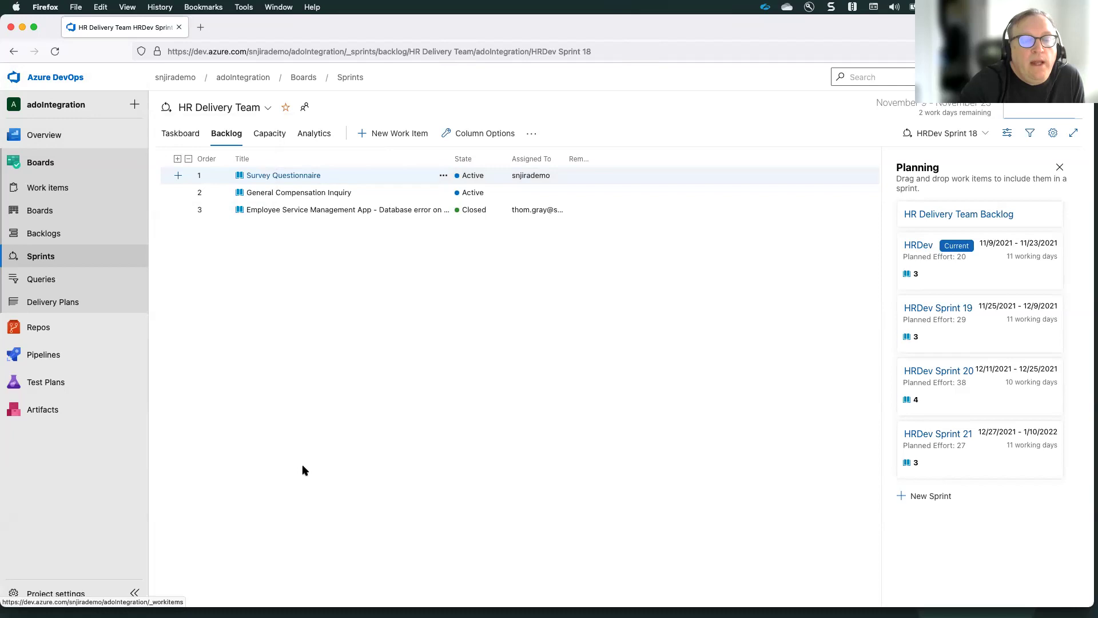
# Switch back to ServiceNow in Chrome and view the Azure DevOps team integration settings list
pyautogui.click(448, 590)
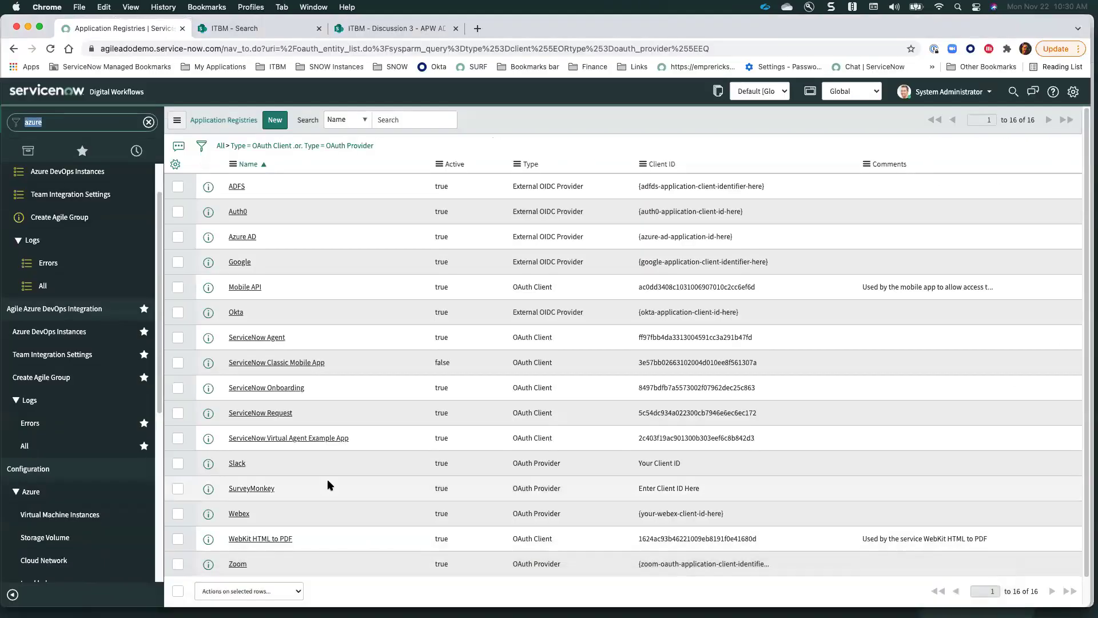
pyautogui.click(54, 359)
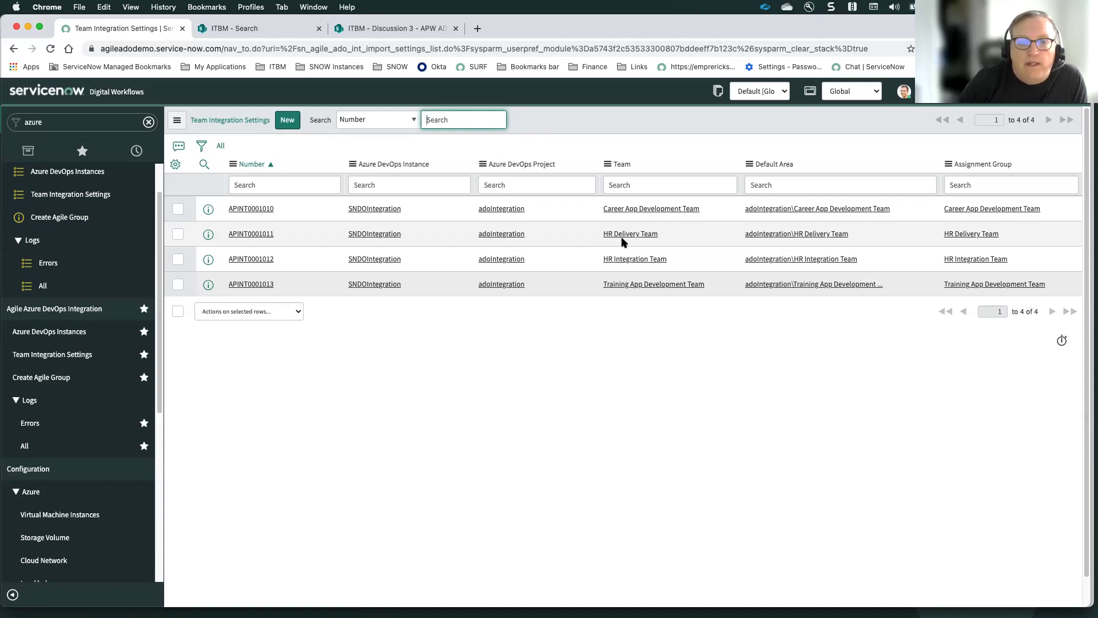
# Open the SNDOIntegration instance, view the Scrum process mapping's table maps, and return to the instance's Azure DevOps projects
pyautogui.click(83, 338)
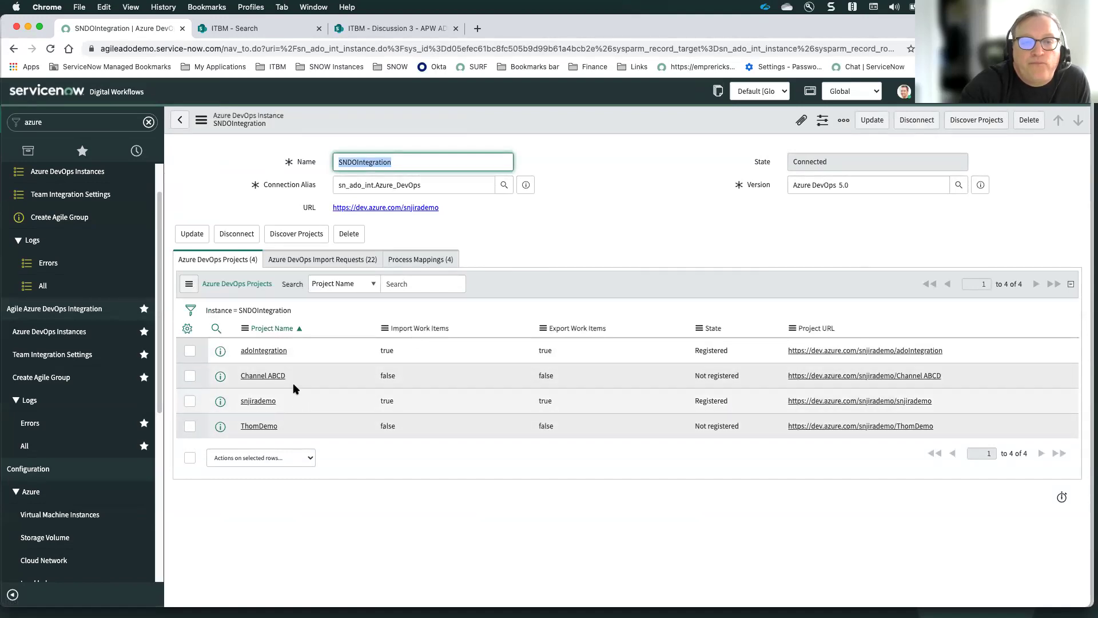
pyautogui.click(424, 260)
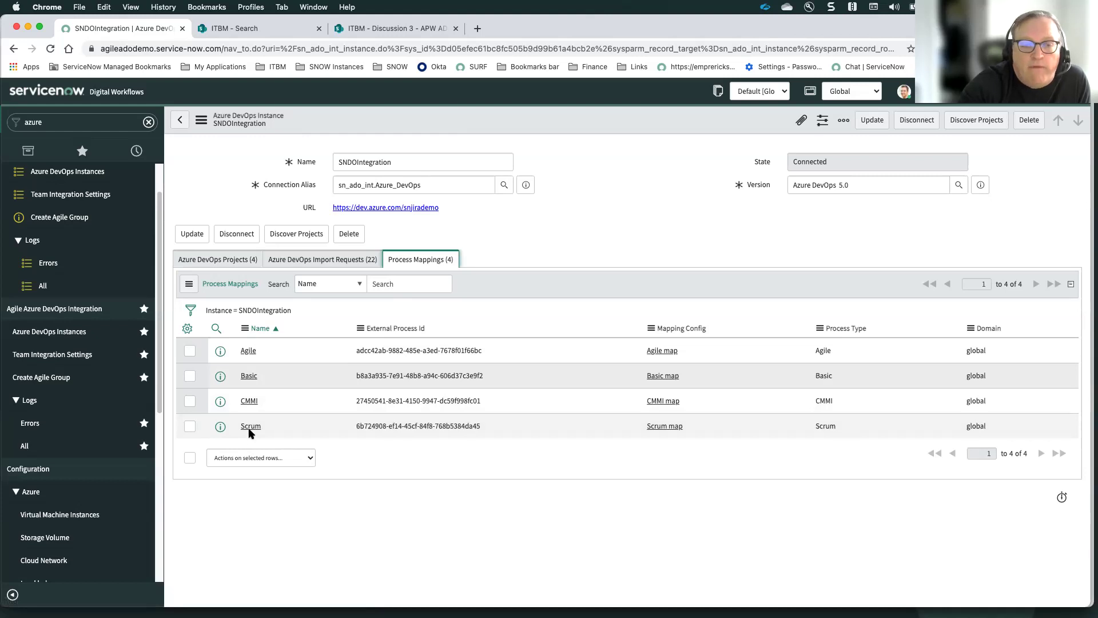
pyautogui.click(361, 427)
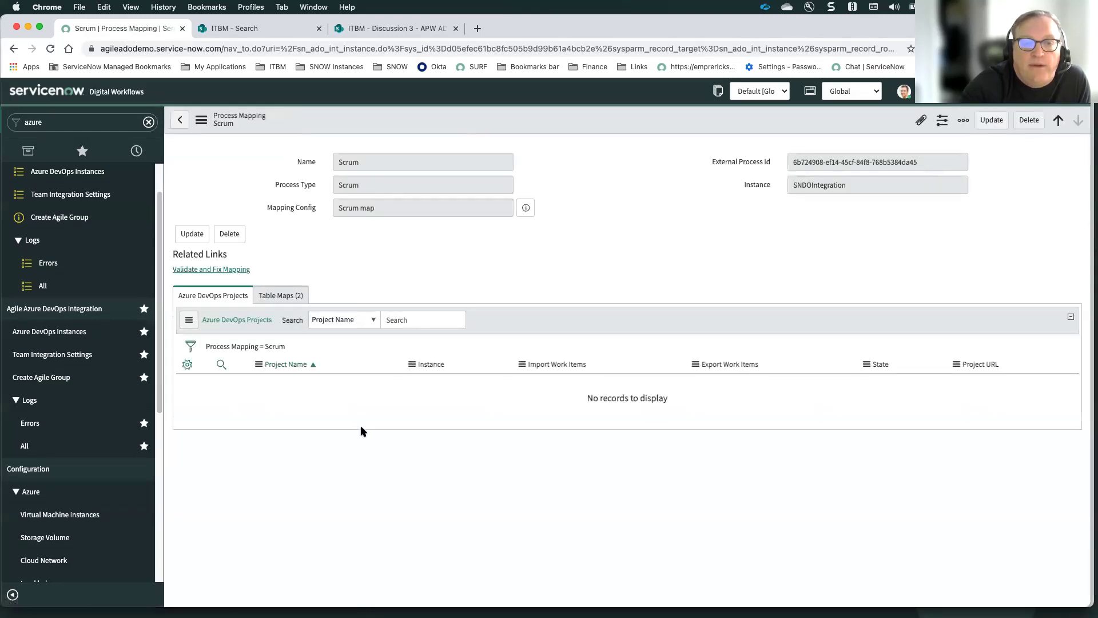
pyautogui.click(276, 296)
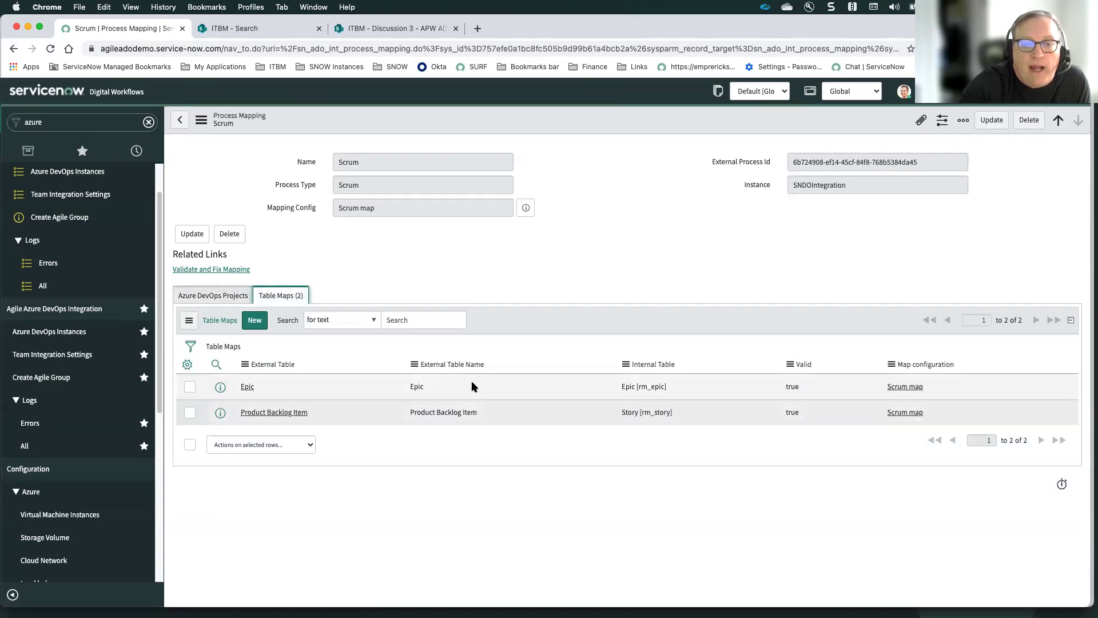
pyautogui.click(180, 121)
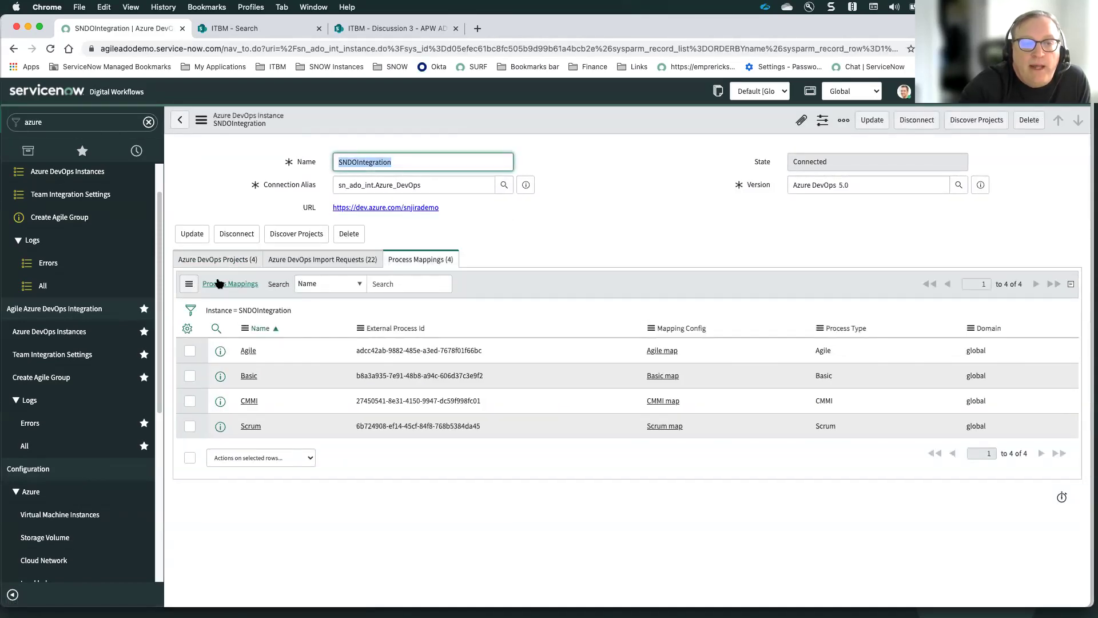
pyautogui.click(222, 261)
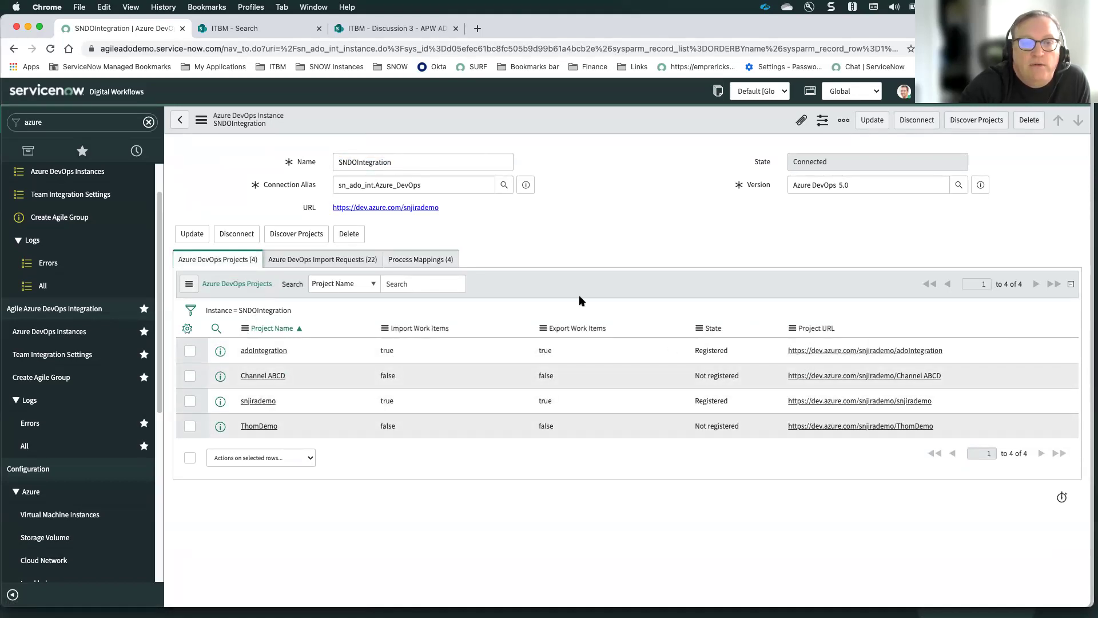
# View the HR Delivery Team's integration settings record and the adoIntegration project record under the SNDOIntegration instance
pyautogui.click(46, 356)
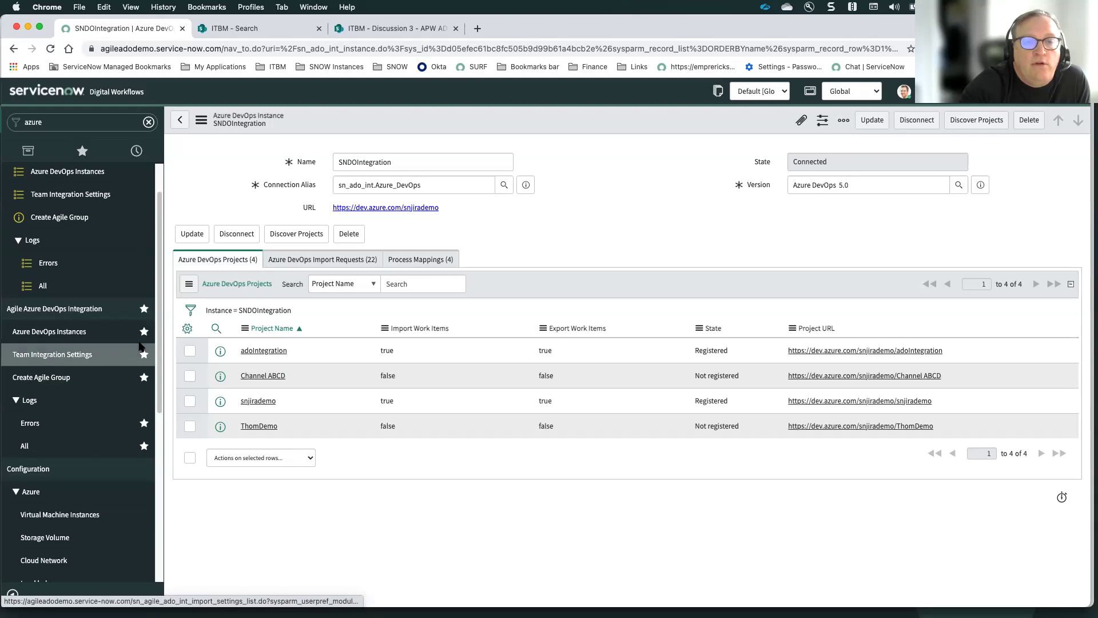
pyautogui.click(255, 235)
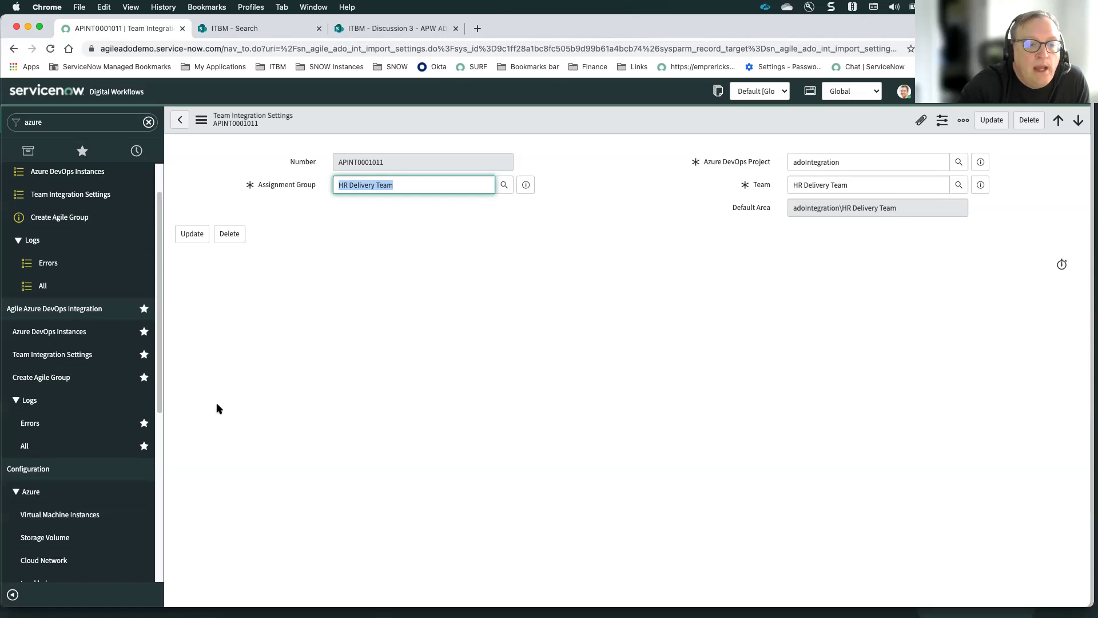
pyautogui.scroll(-1, 33, 371)
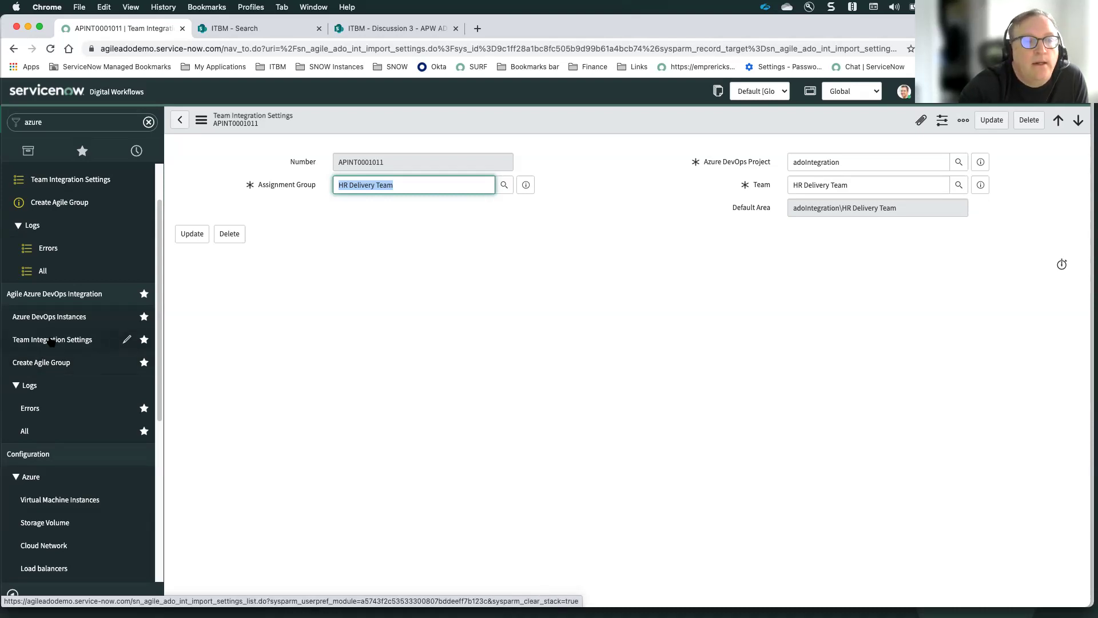
pyautogui.click(64, 321)
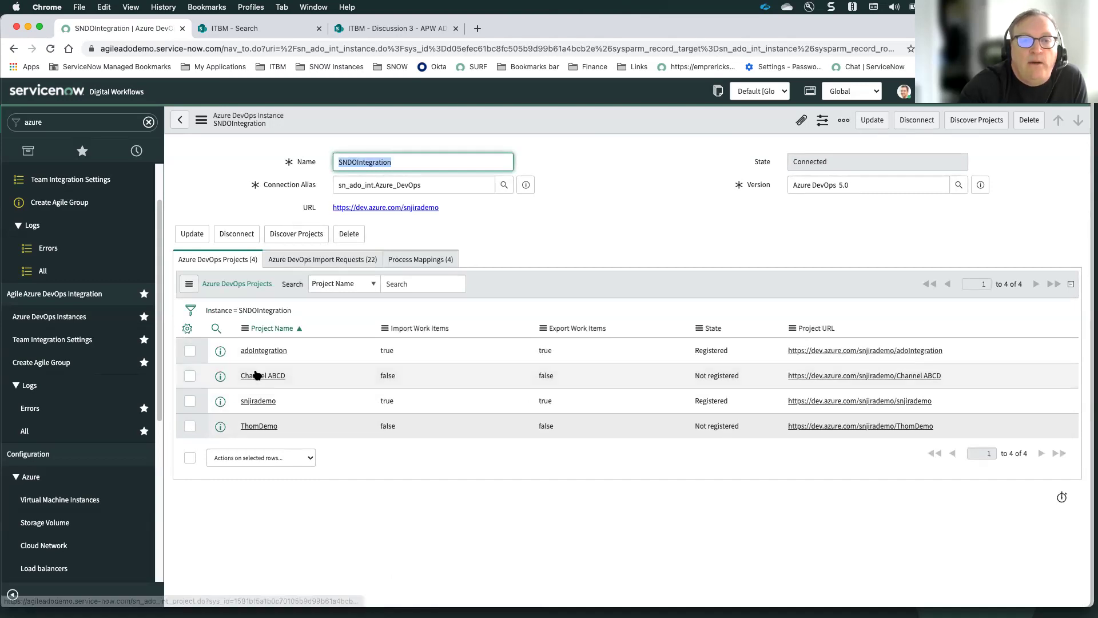
pyautogui.click(258, 351)
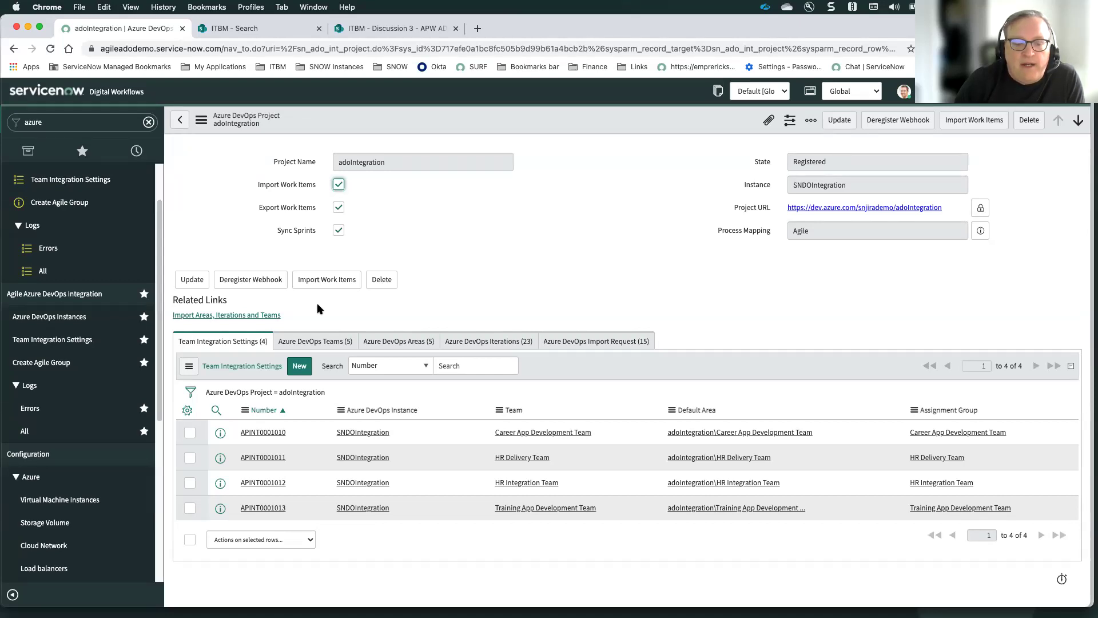
# View the error log of the Agile Azure DevOps Integration
pyautogui.click(74, 119)
pyautogui.click(25, 416)
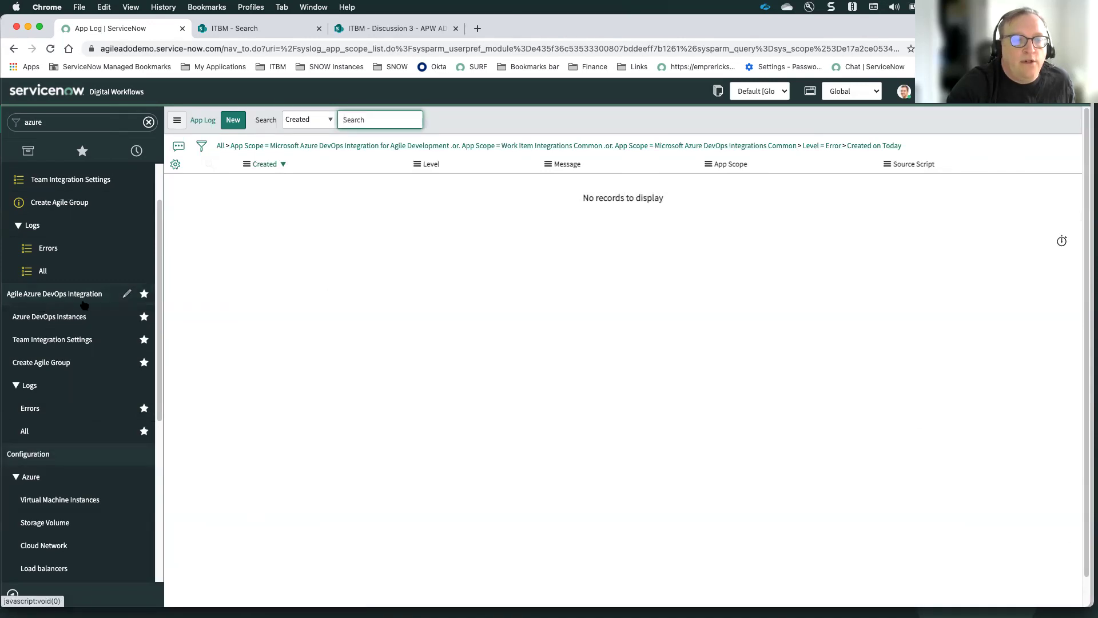
# Filter the navigator for "flow", open Flow Designer under Process Automation, and look through the flow executions
pyautogui.click(71, 122)
pyautogui.write('flow')
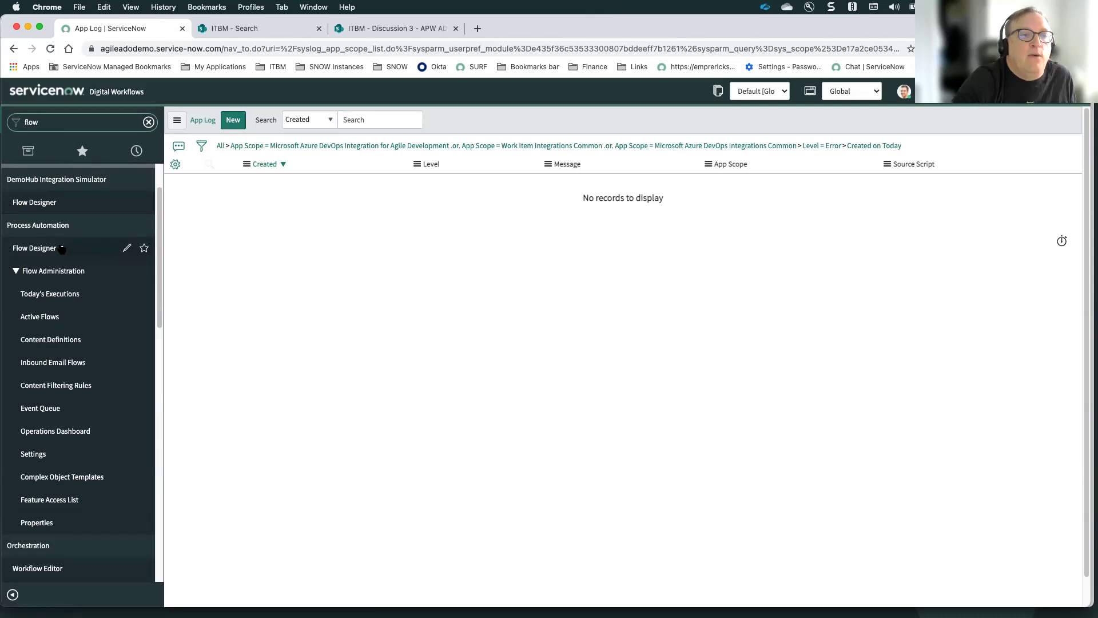
pyautogui.click(34, 251)
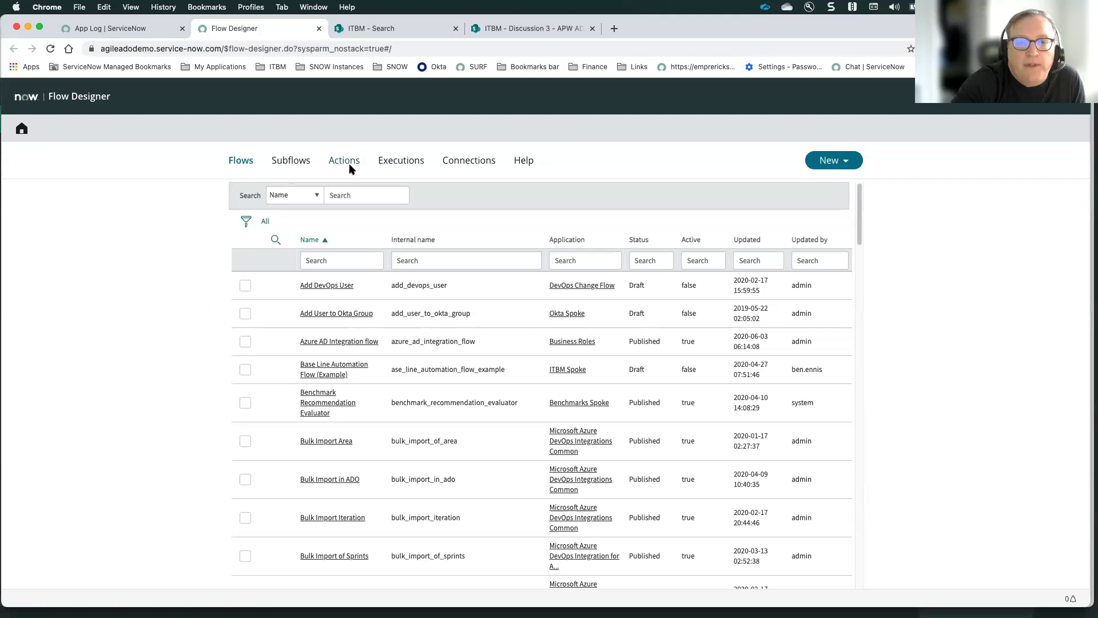
pyautogui.click(408, 161)
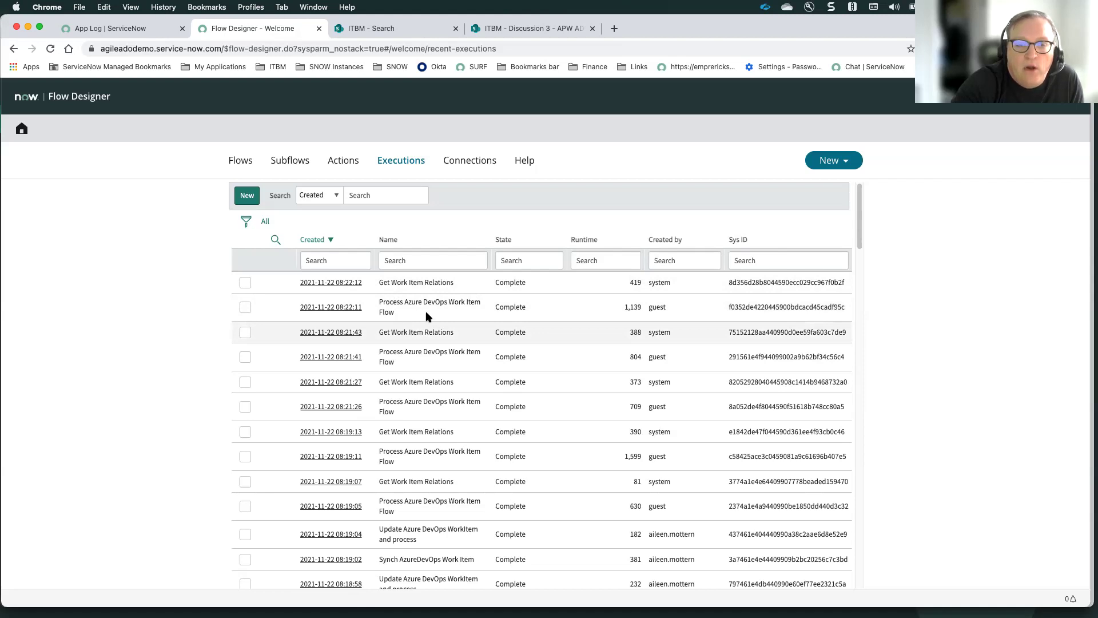
pyautogui.scroll(-1, 402, 481)
pyautogui.scroll(-1, 403, 481)
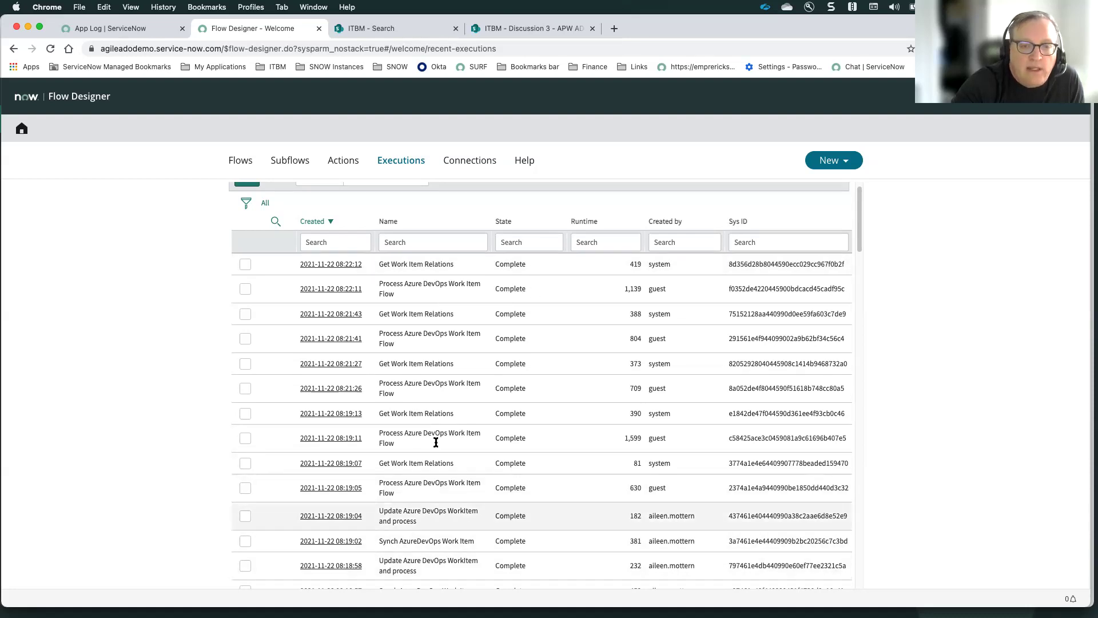
# Open the most recent Get Work Item Relations execution, view its context record, and return to Flow Designer's executions list
pyautogui.click(320, 265)
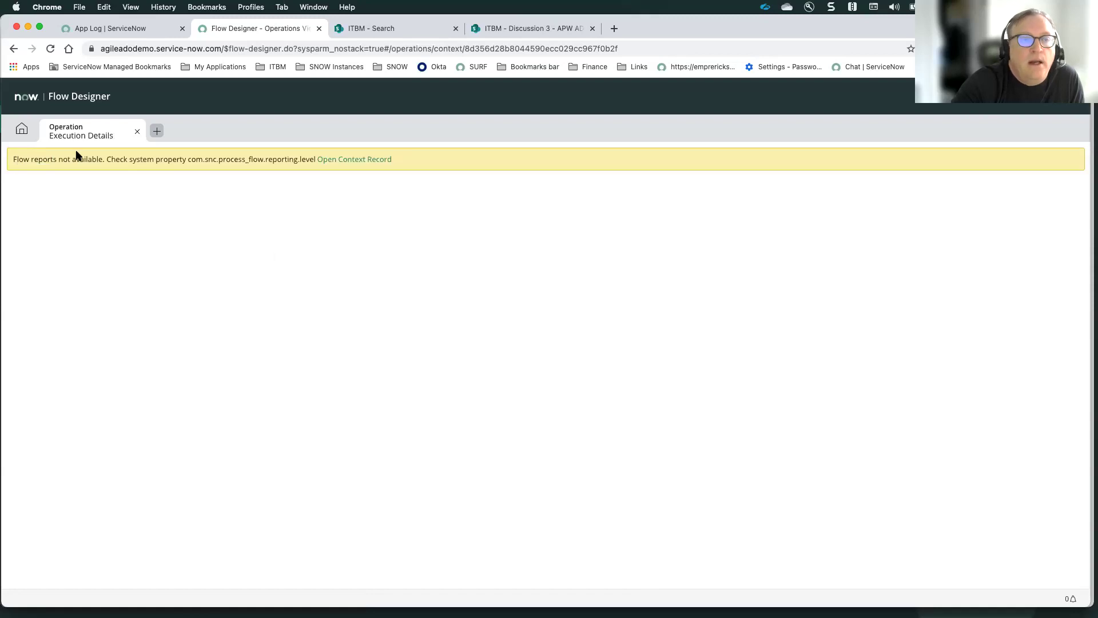
pyautogui.click(346, 160)
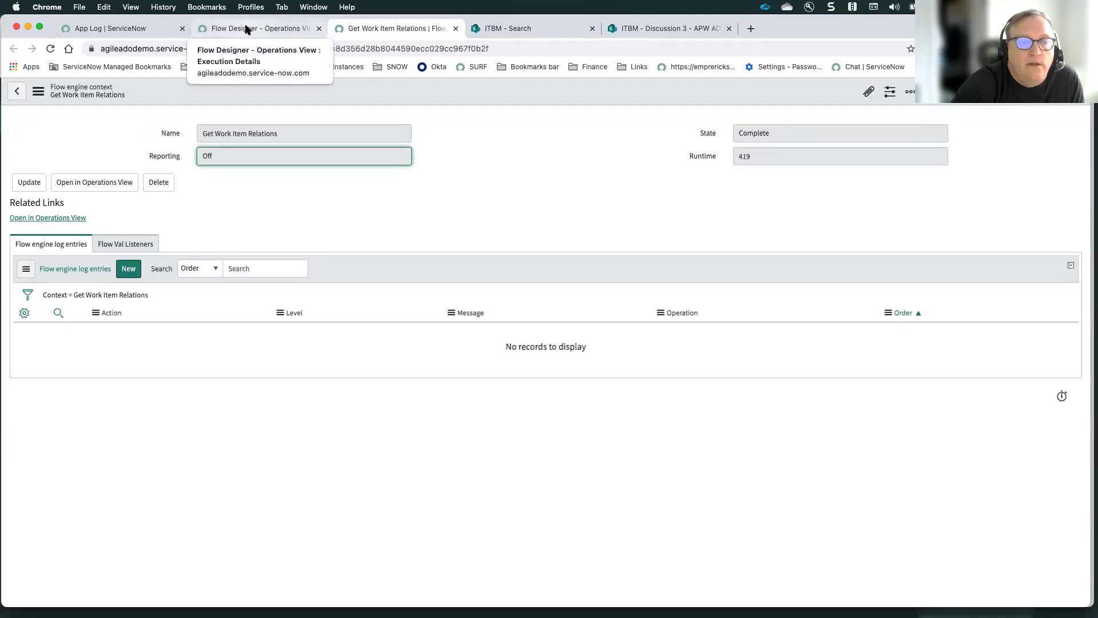
pyautogui.click(247, 28)
pyautogui.click(142, 29)
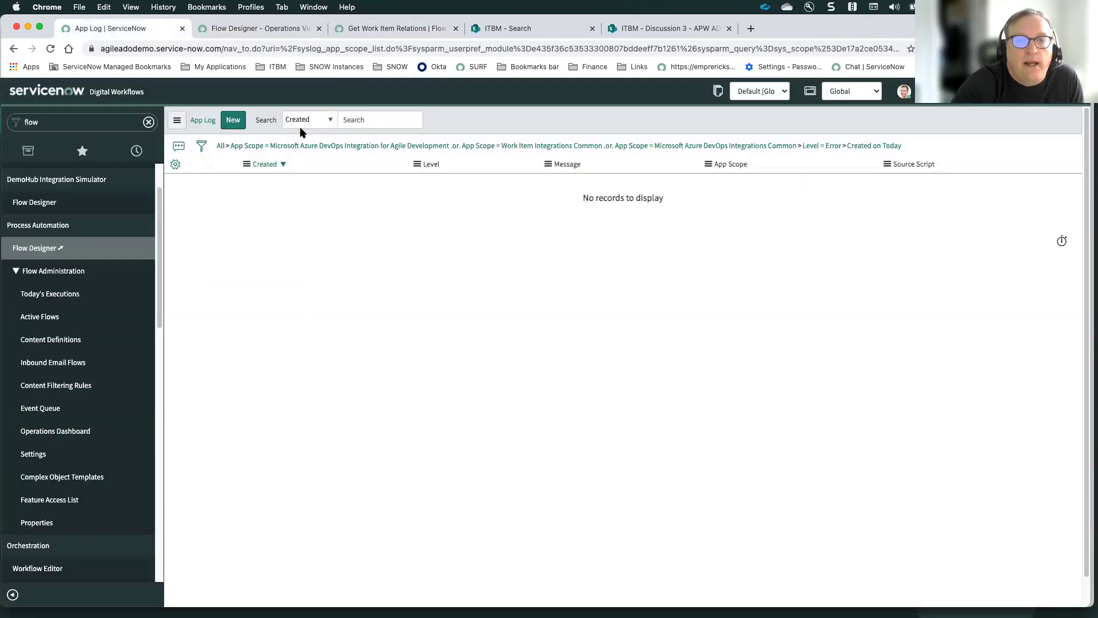
pyautogui.click(246, 28)
pyautogui.click(23, 132)
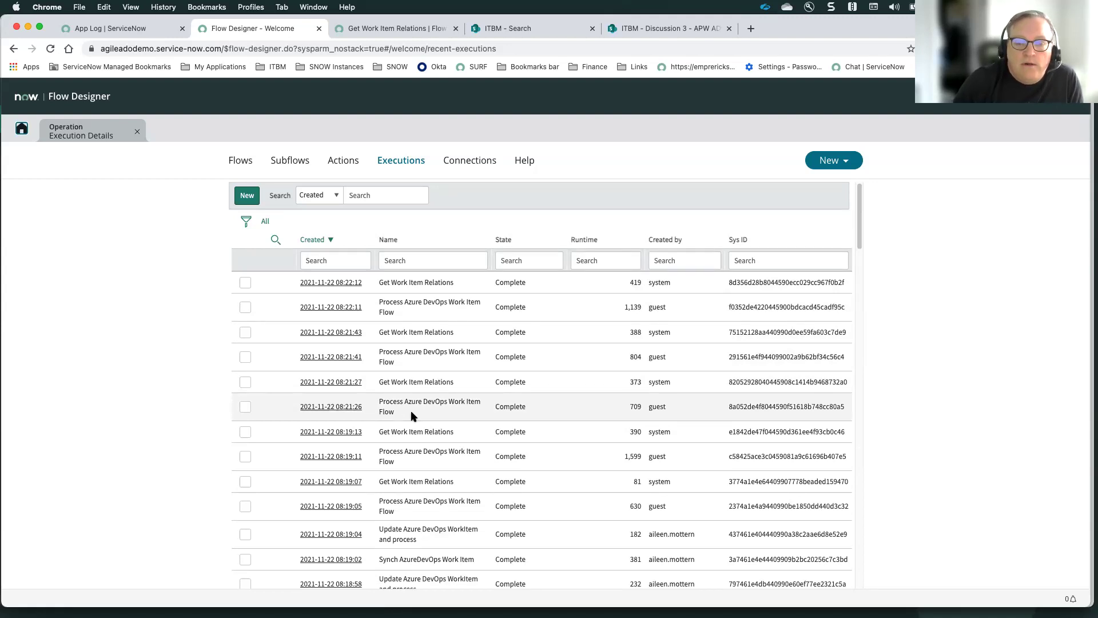
# View the Azure_DevOps connection's details among the Flow Designer connections and open its connection alias record
pyautogui.click(463, 163)
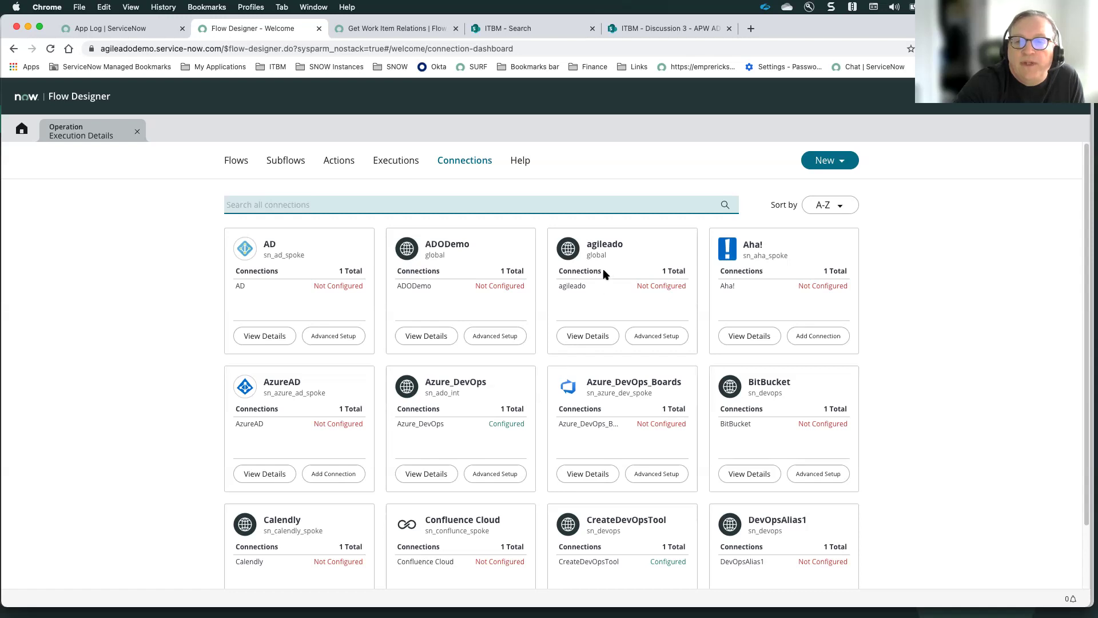
pyautogui.scroll(-3, 443, 445)
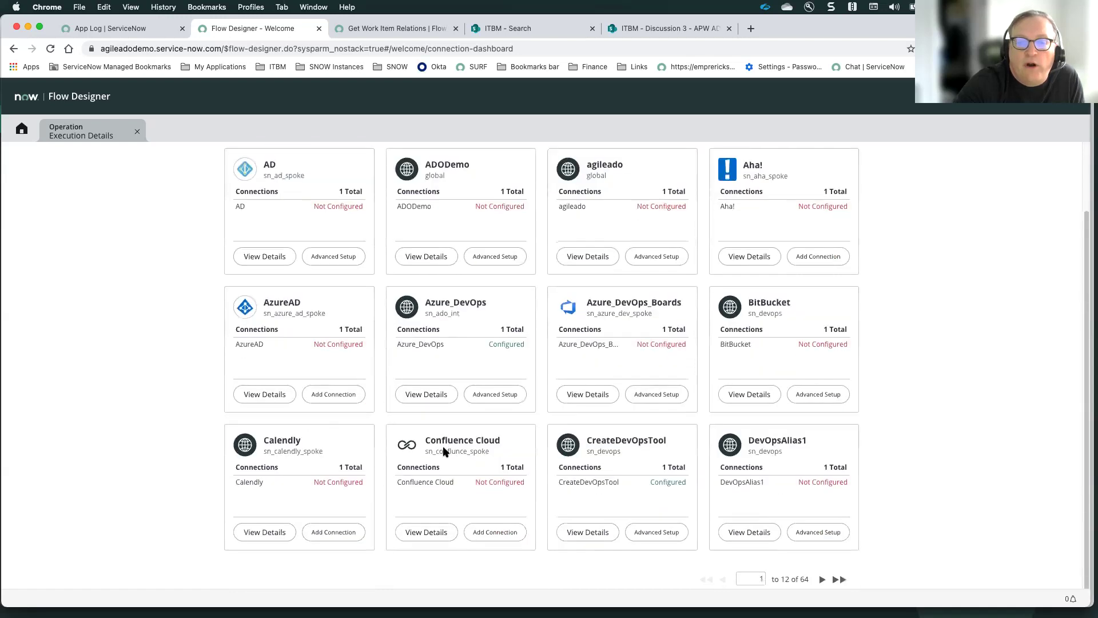
pyautogui.click(431, 397)
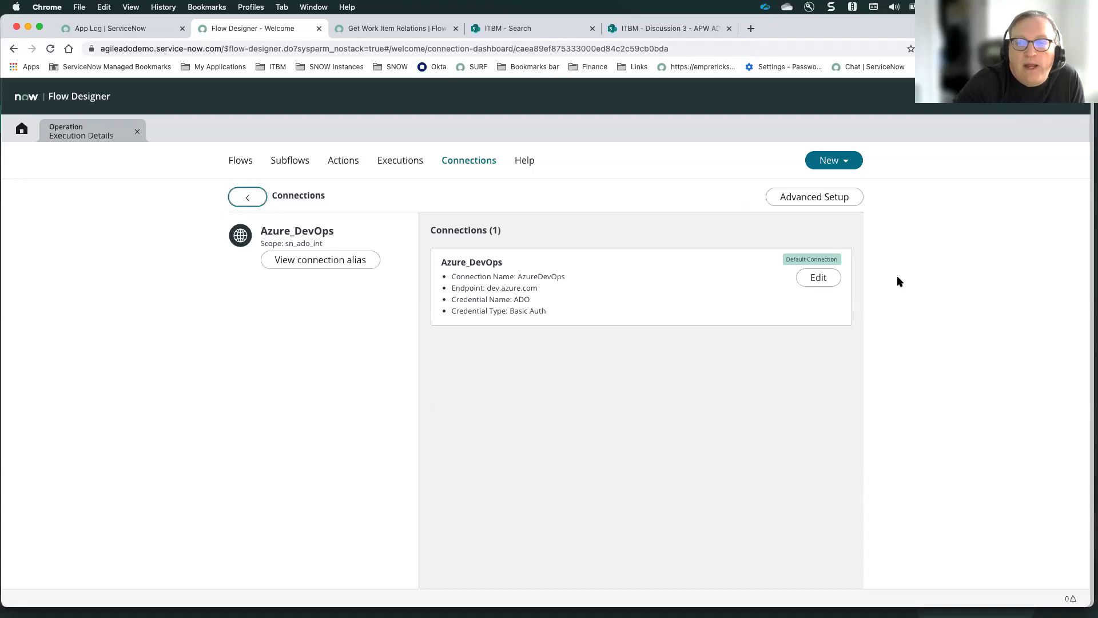
pyautogui.click(817, 277)
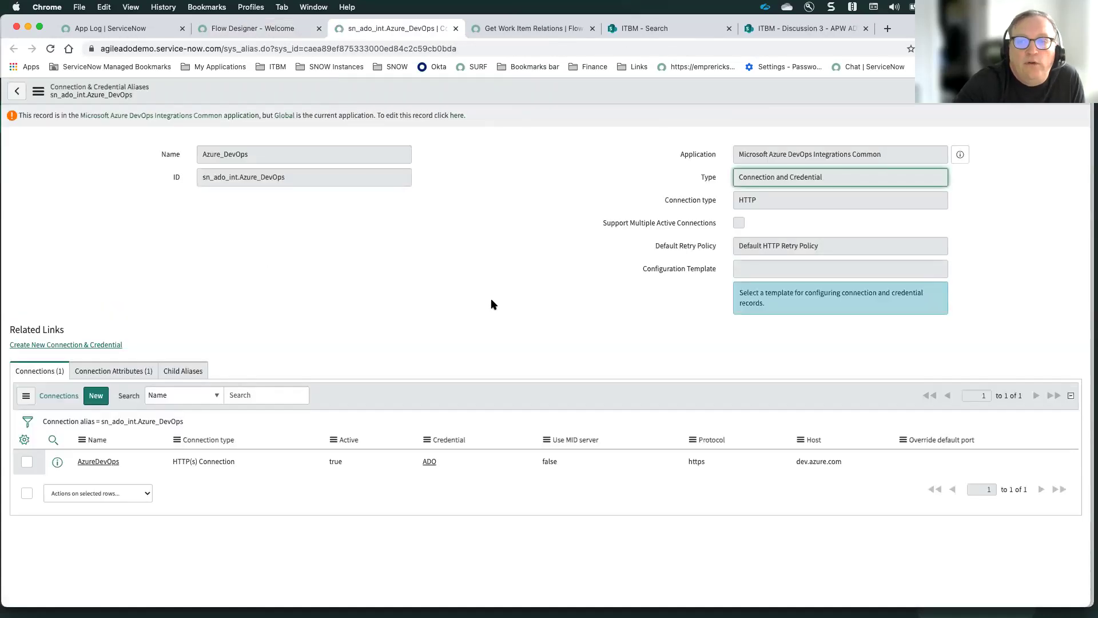